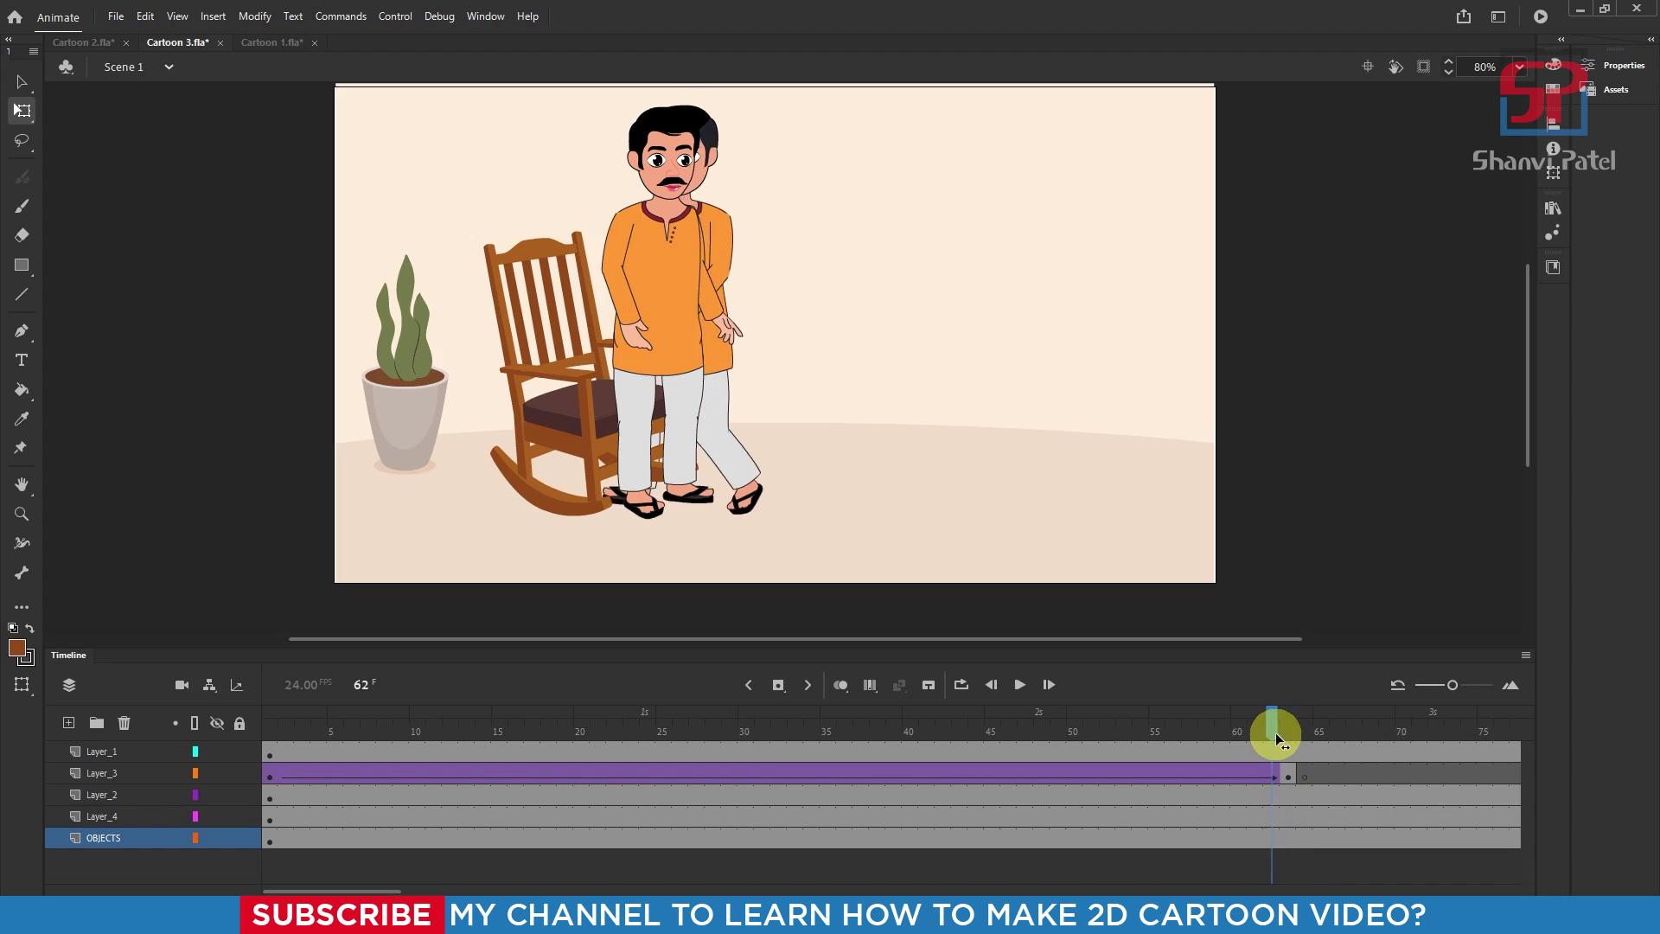
Move Layer_4 directly above Layer_3 in the layer stack, and view the scene at frame 5.
click(1291, 777)
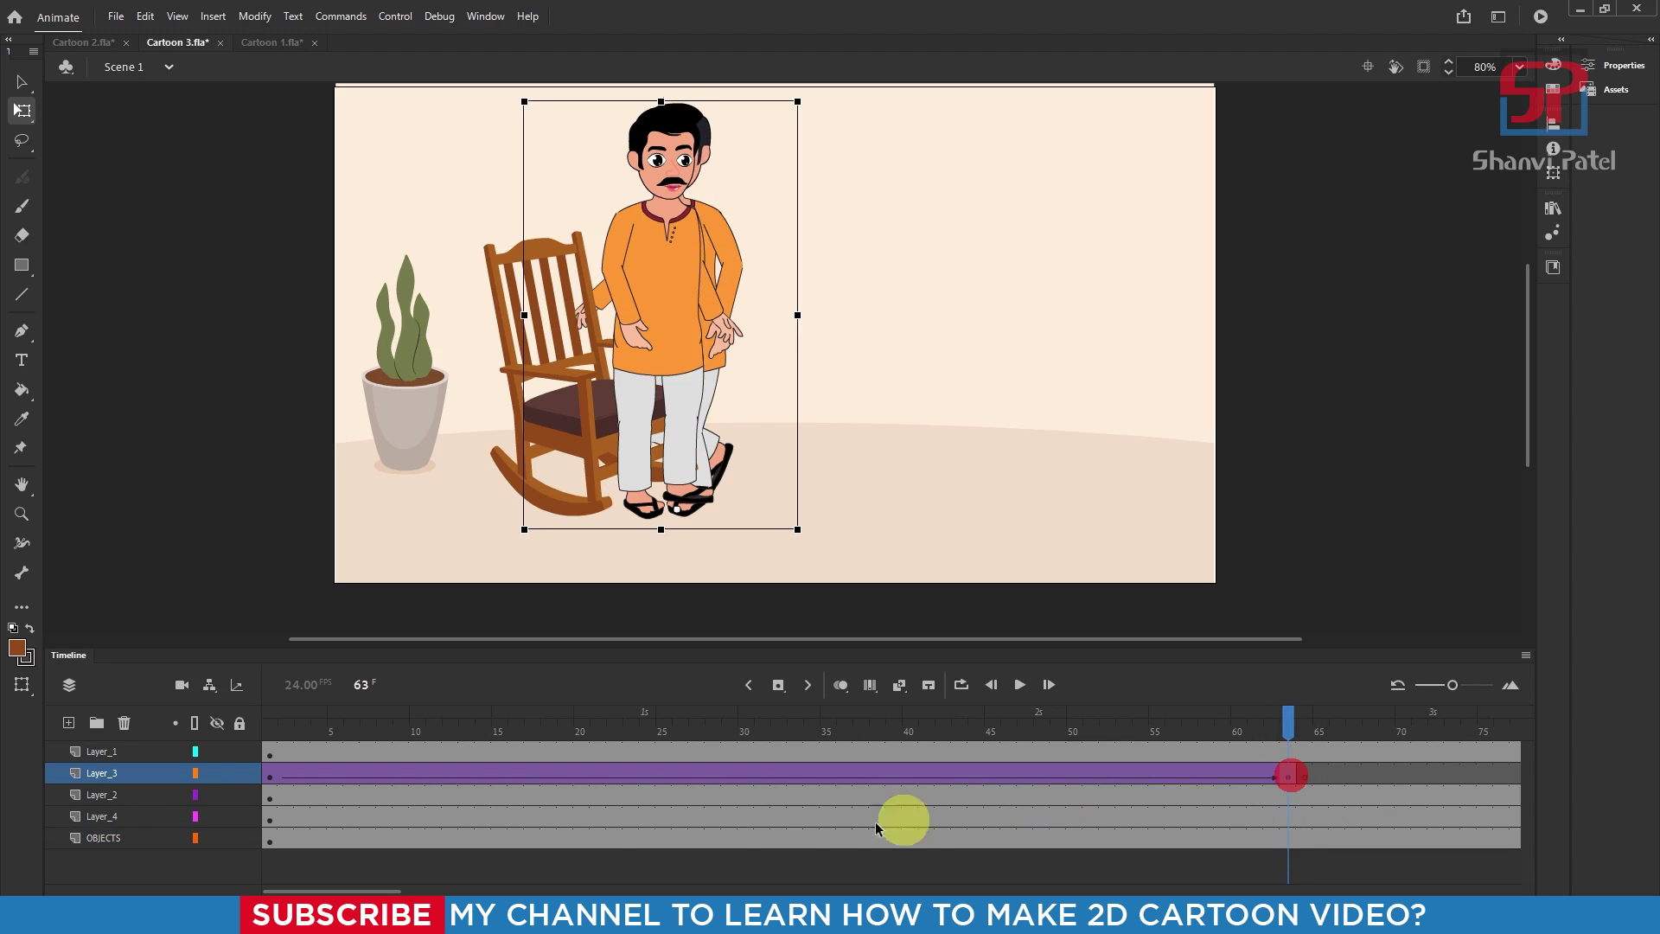
click(334, 757)
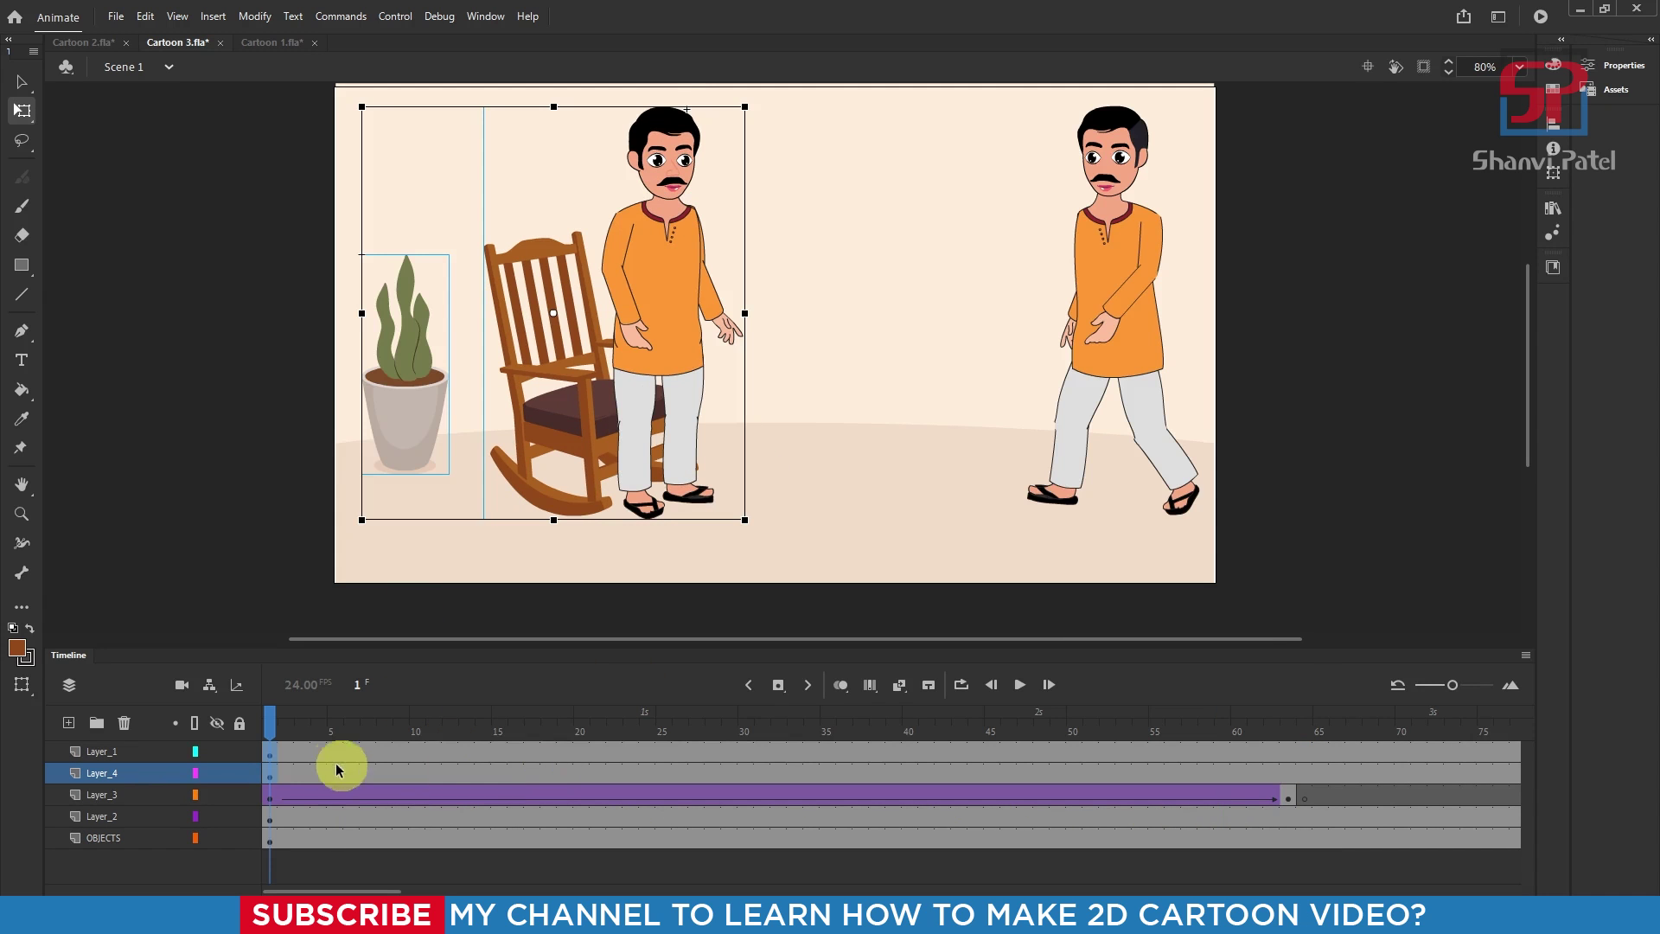
click(342, 730)
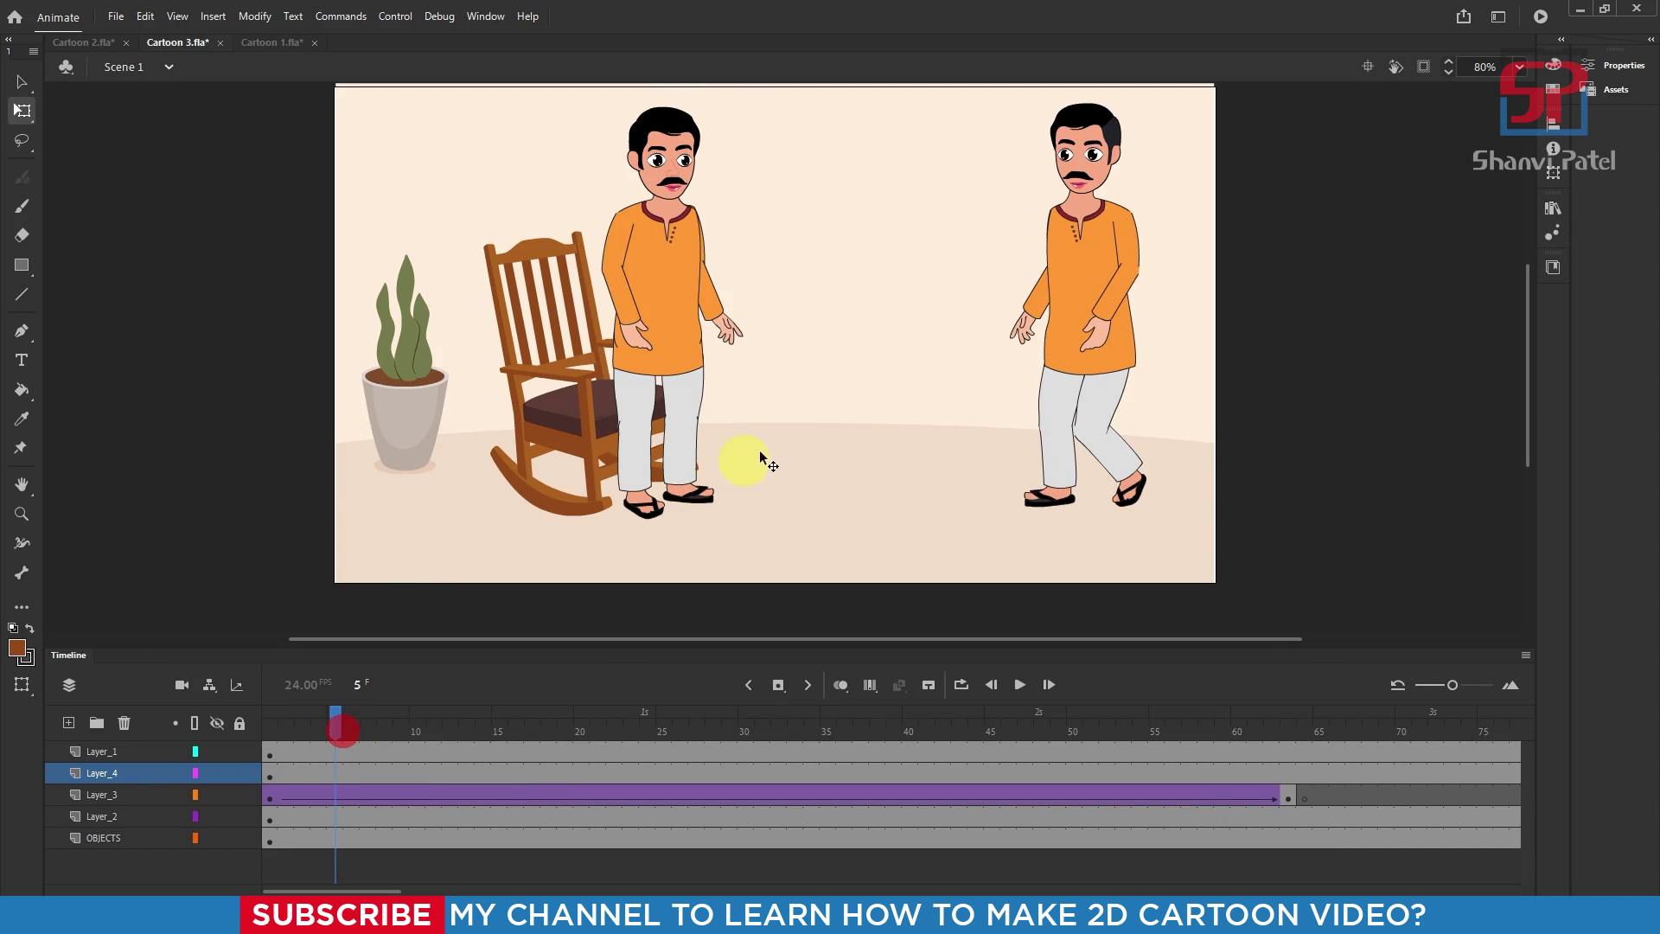
Shift the standing man's starting keyframe on Layer_1 to frame 64, leaving the earlier frames of that layer empty.
click(685, 289)
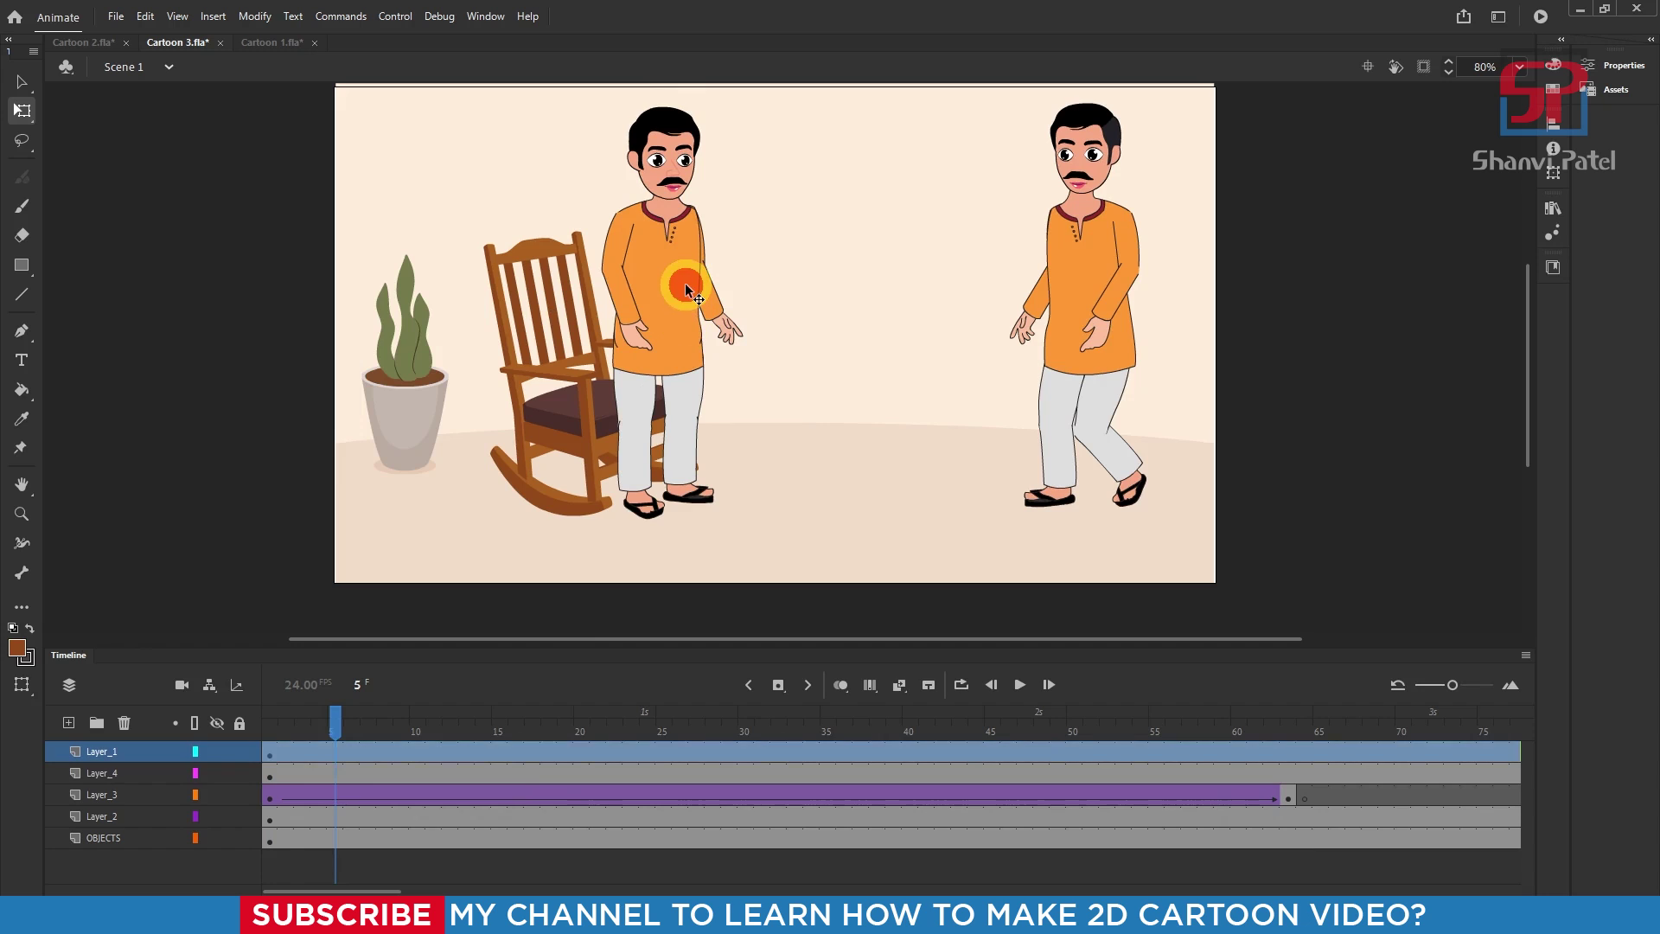
click(269, 756)
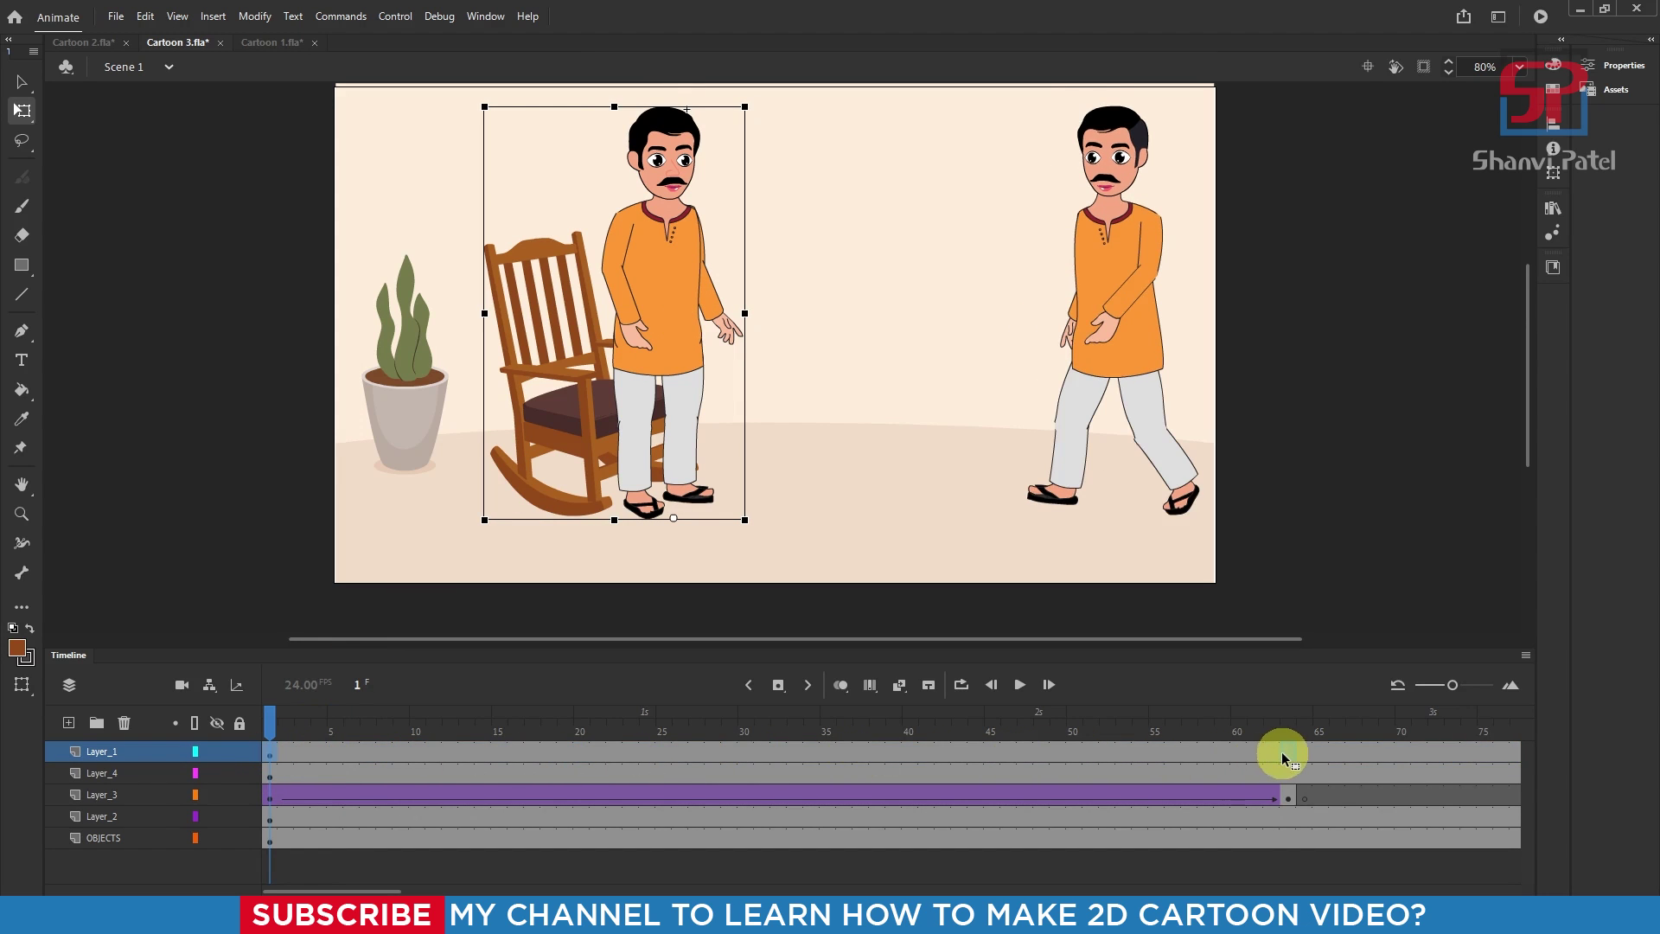
drag(1288, 756, 1315, 777)
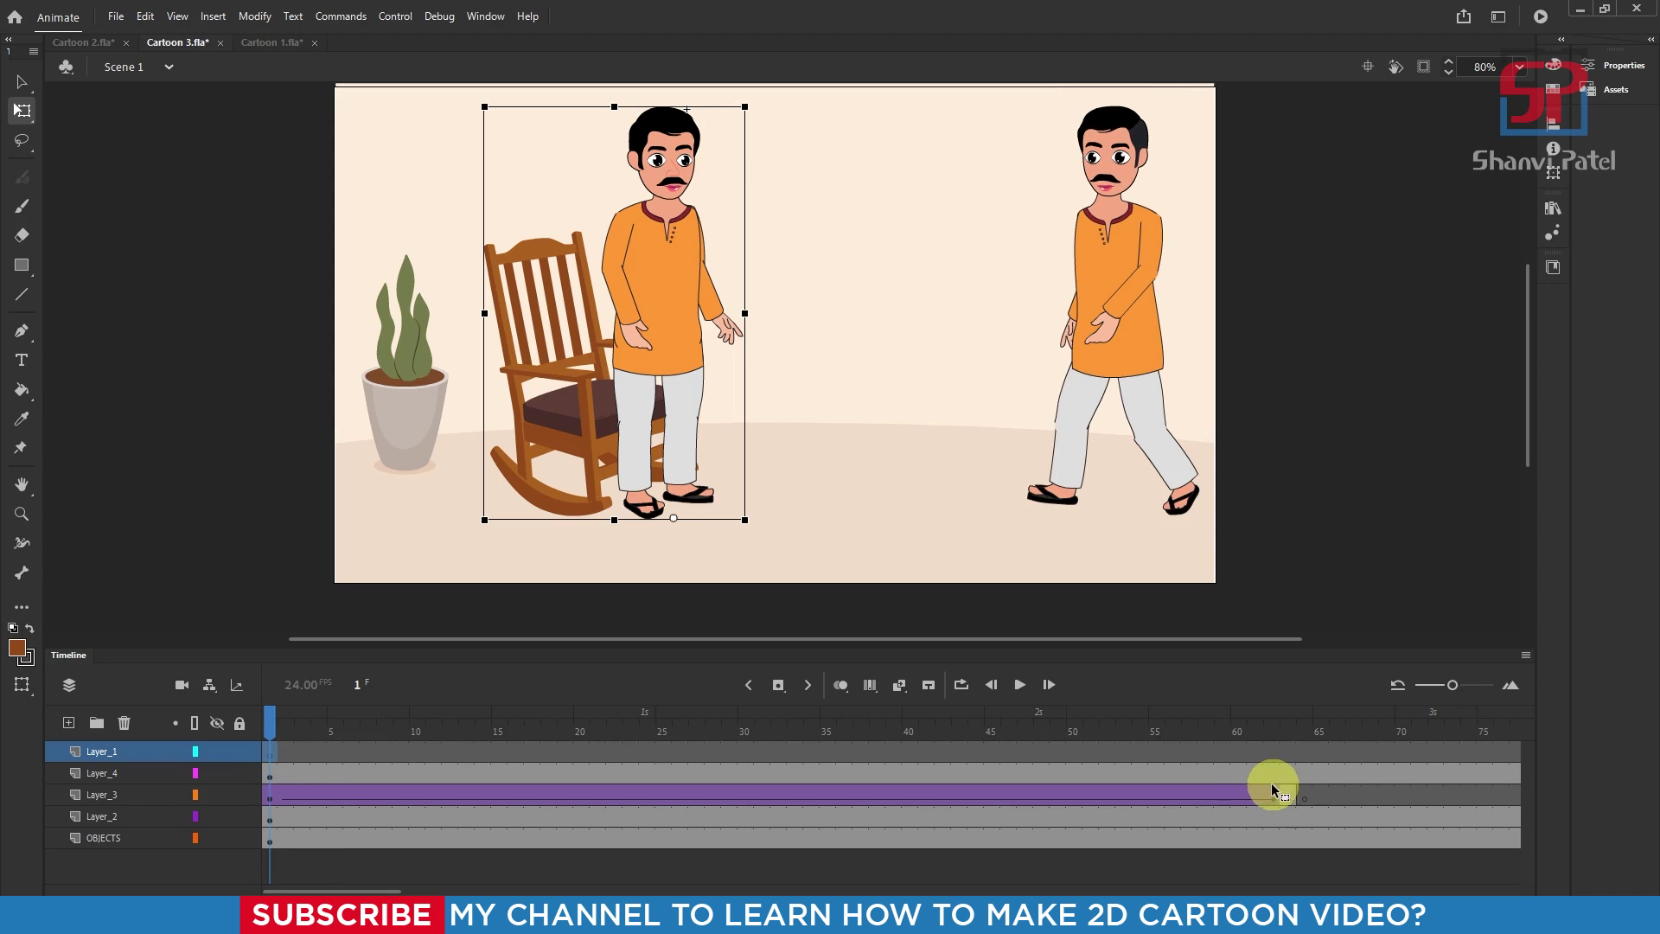
key(ctrl+z)
key(ctrl+z)
Play the scene from the beginning to check the walk up to the chair, stopping around frame 63.
drag(1260, 728, 189, 726)
click(983, 710)
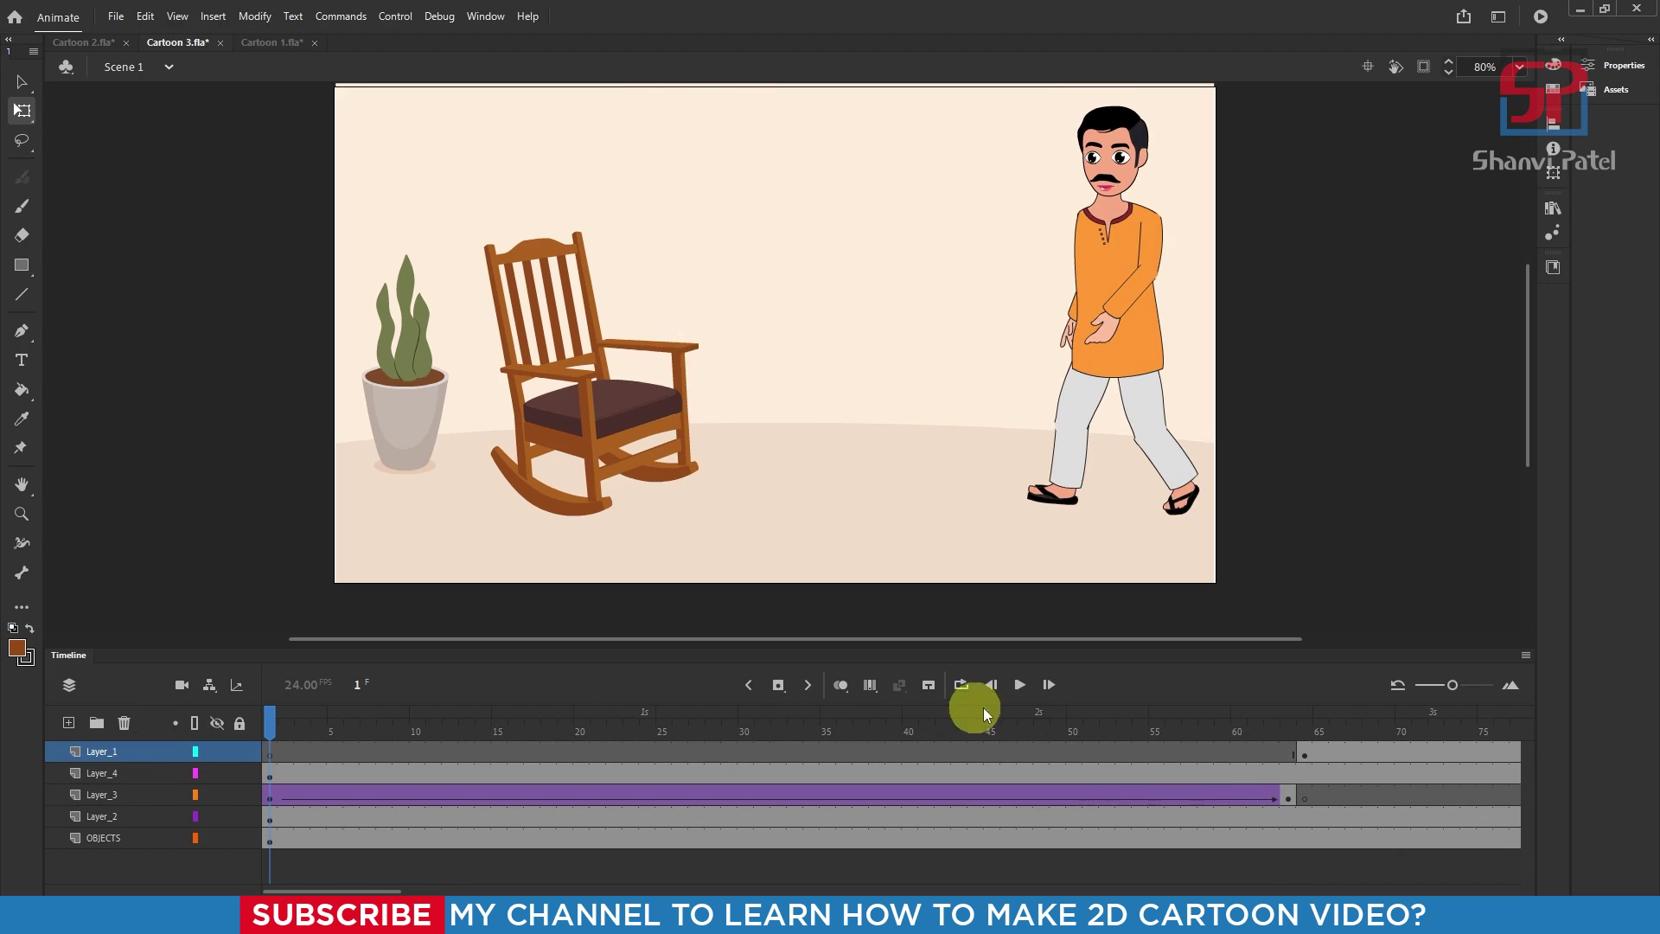
click(1022, 691)
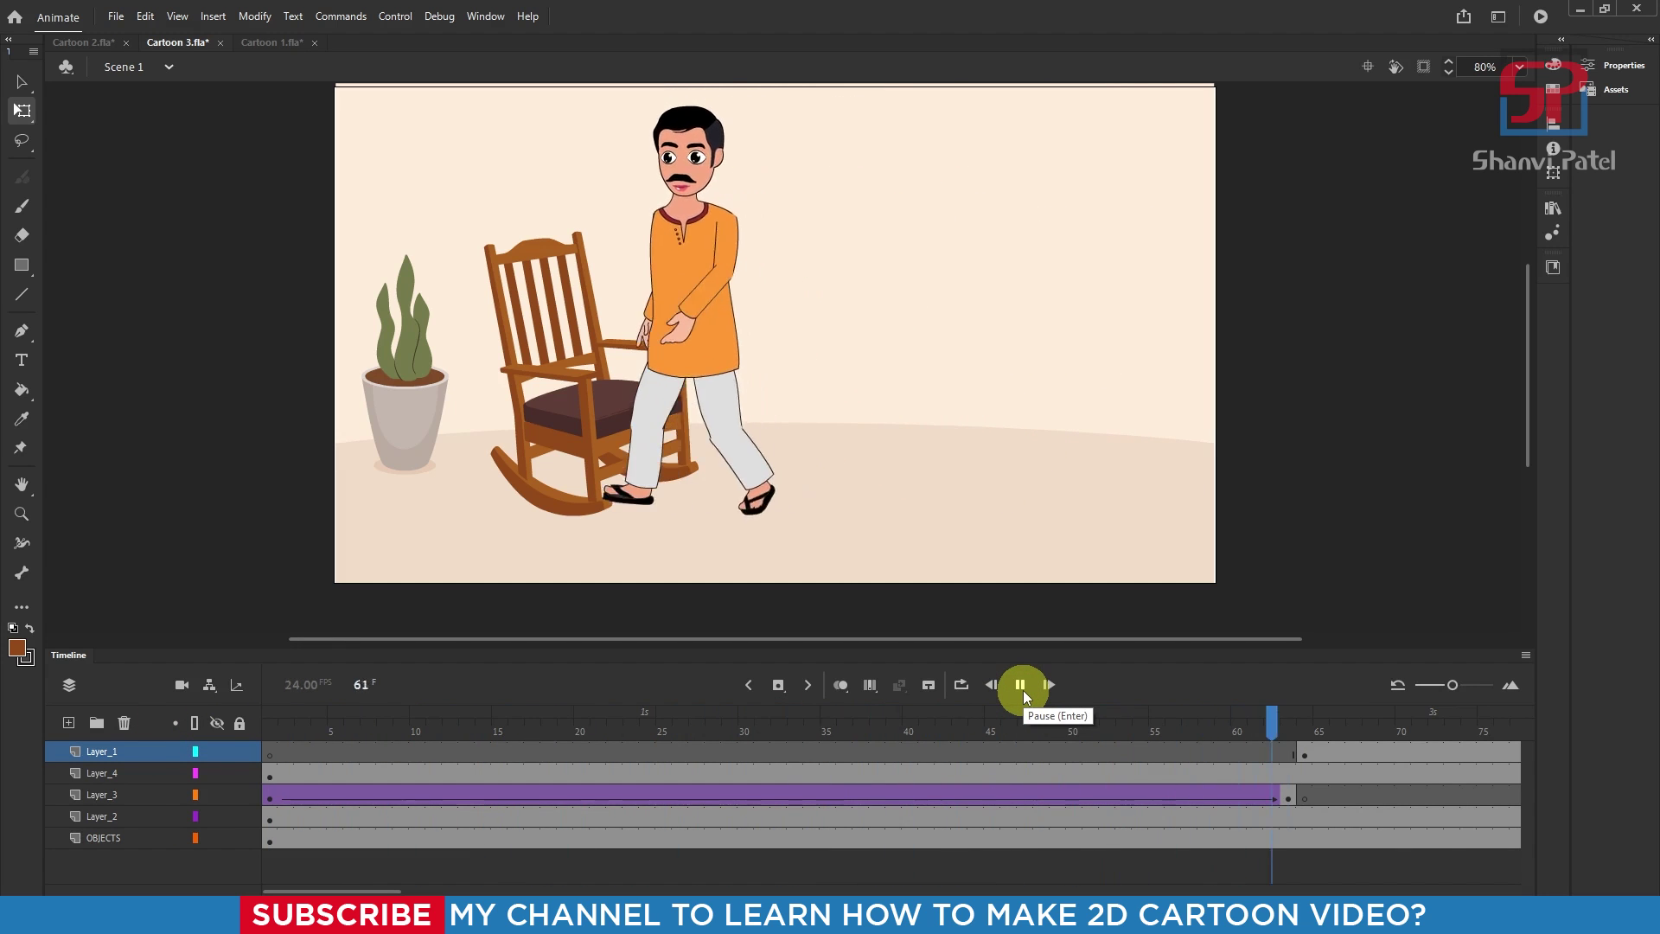
click(1024, 690)
drag(1292, 731, 1288, 737)
click(1288, 773)
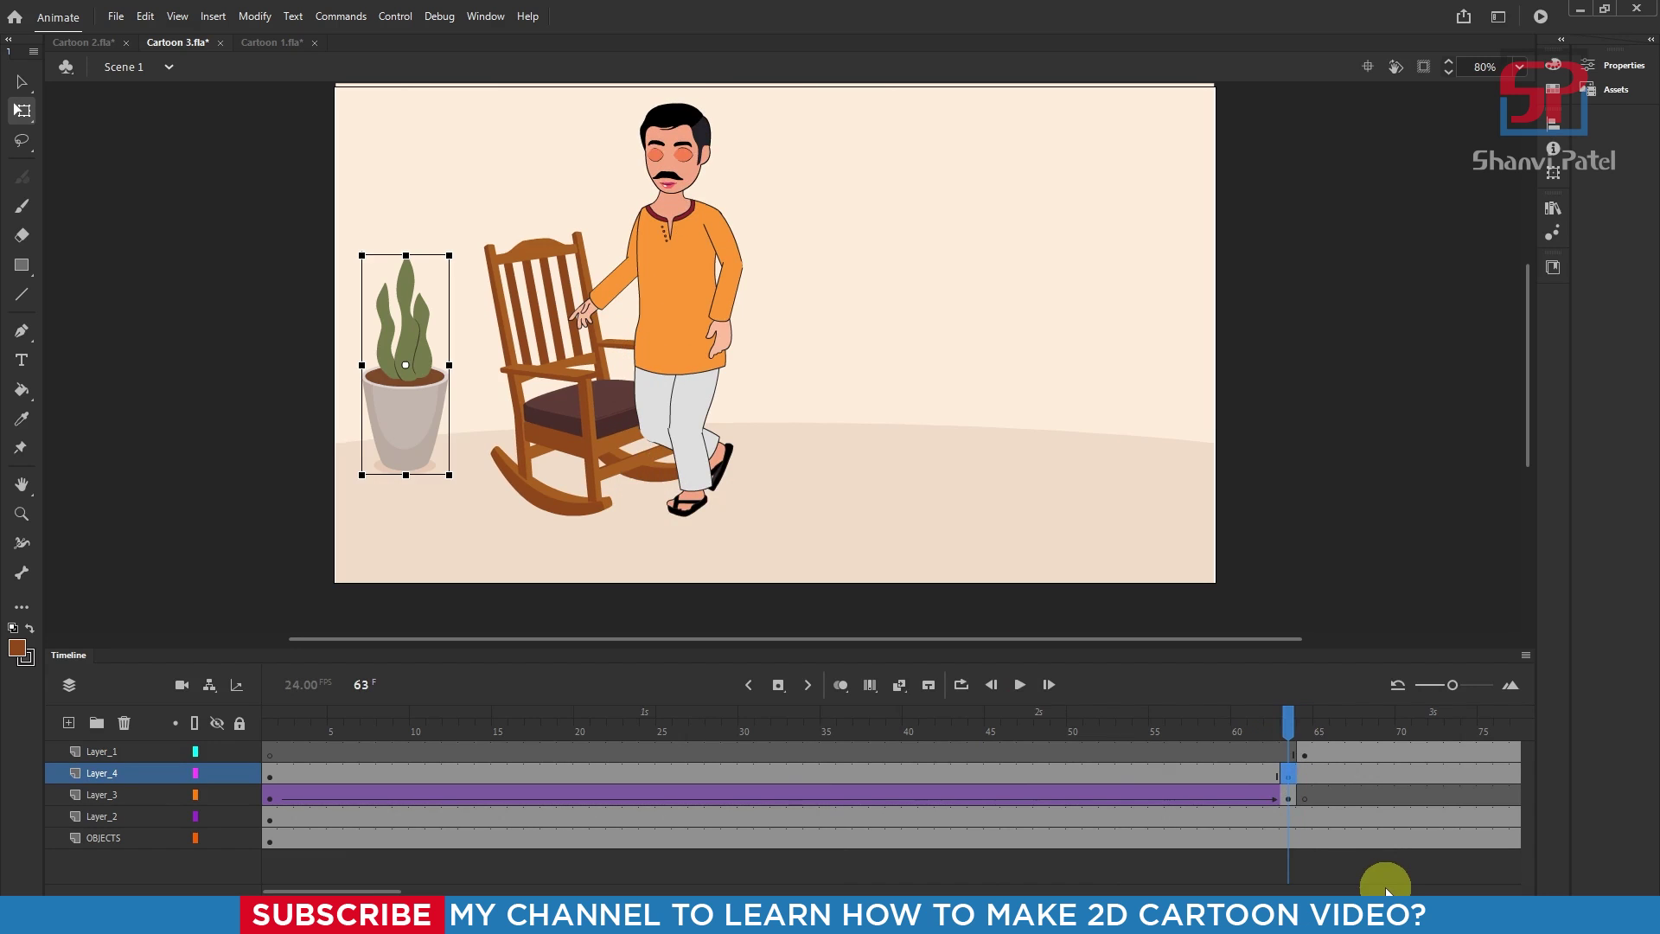
key(period)
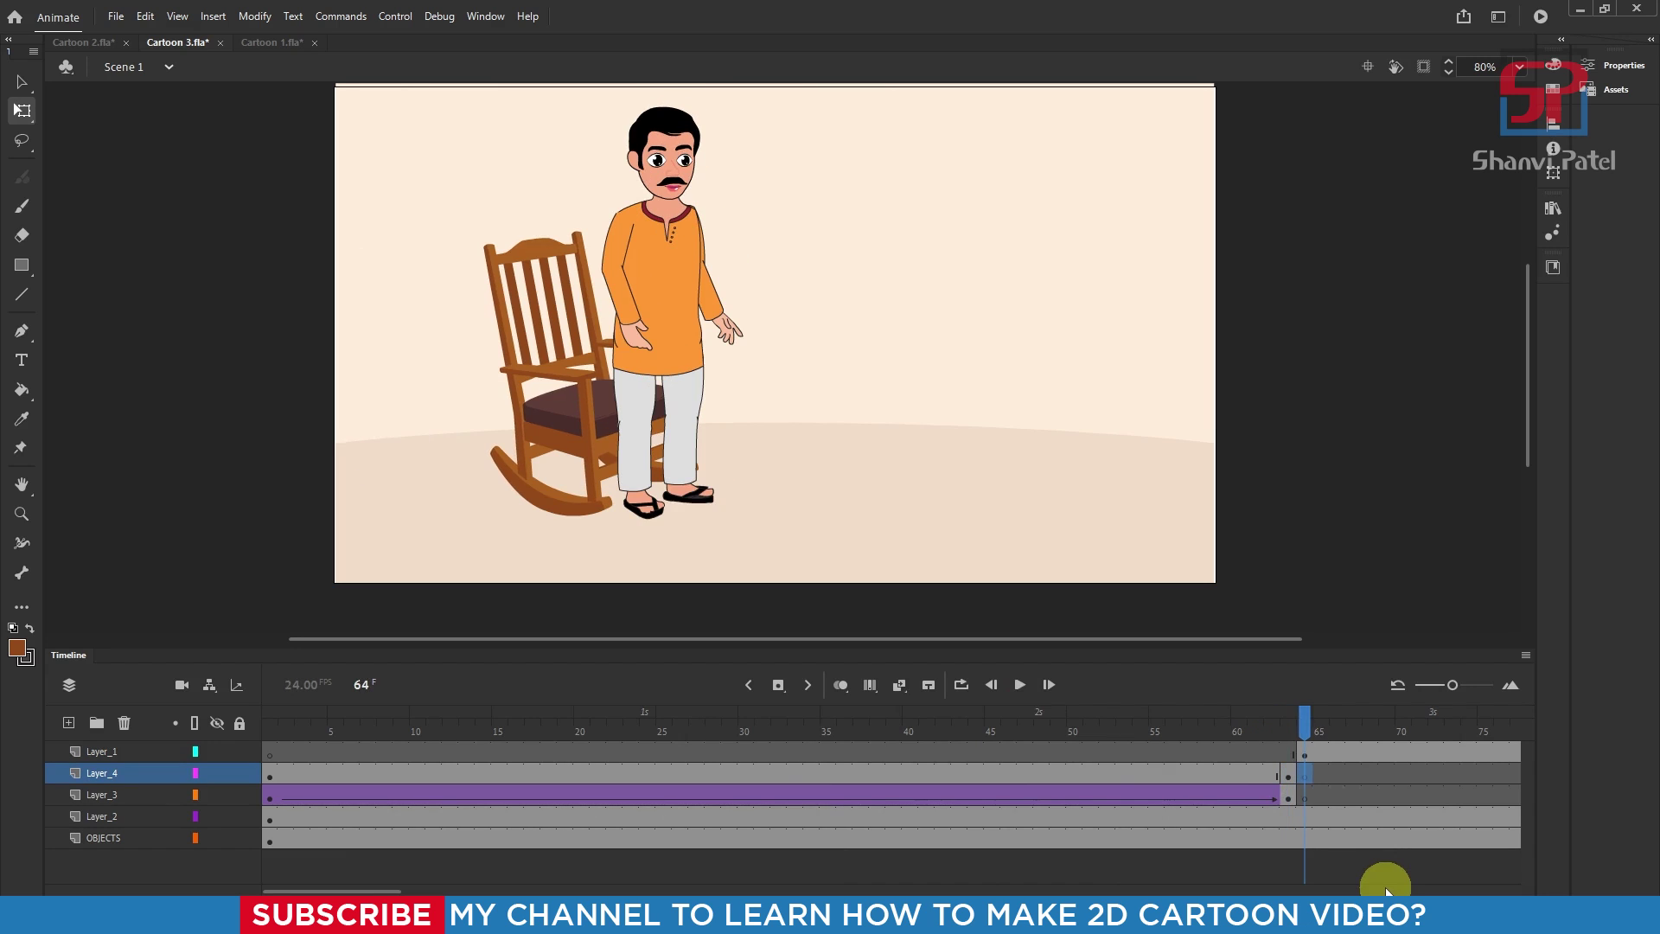
key(comma)
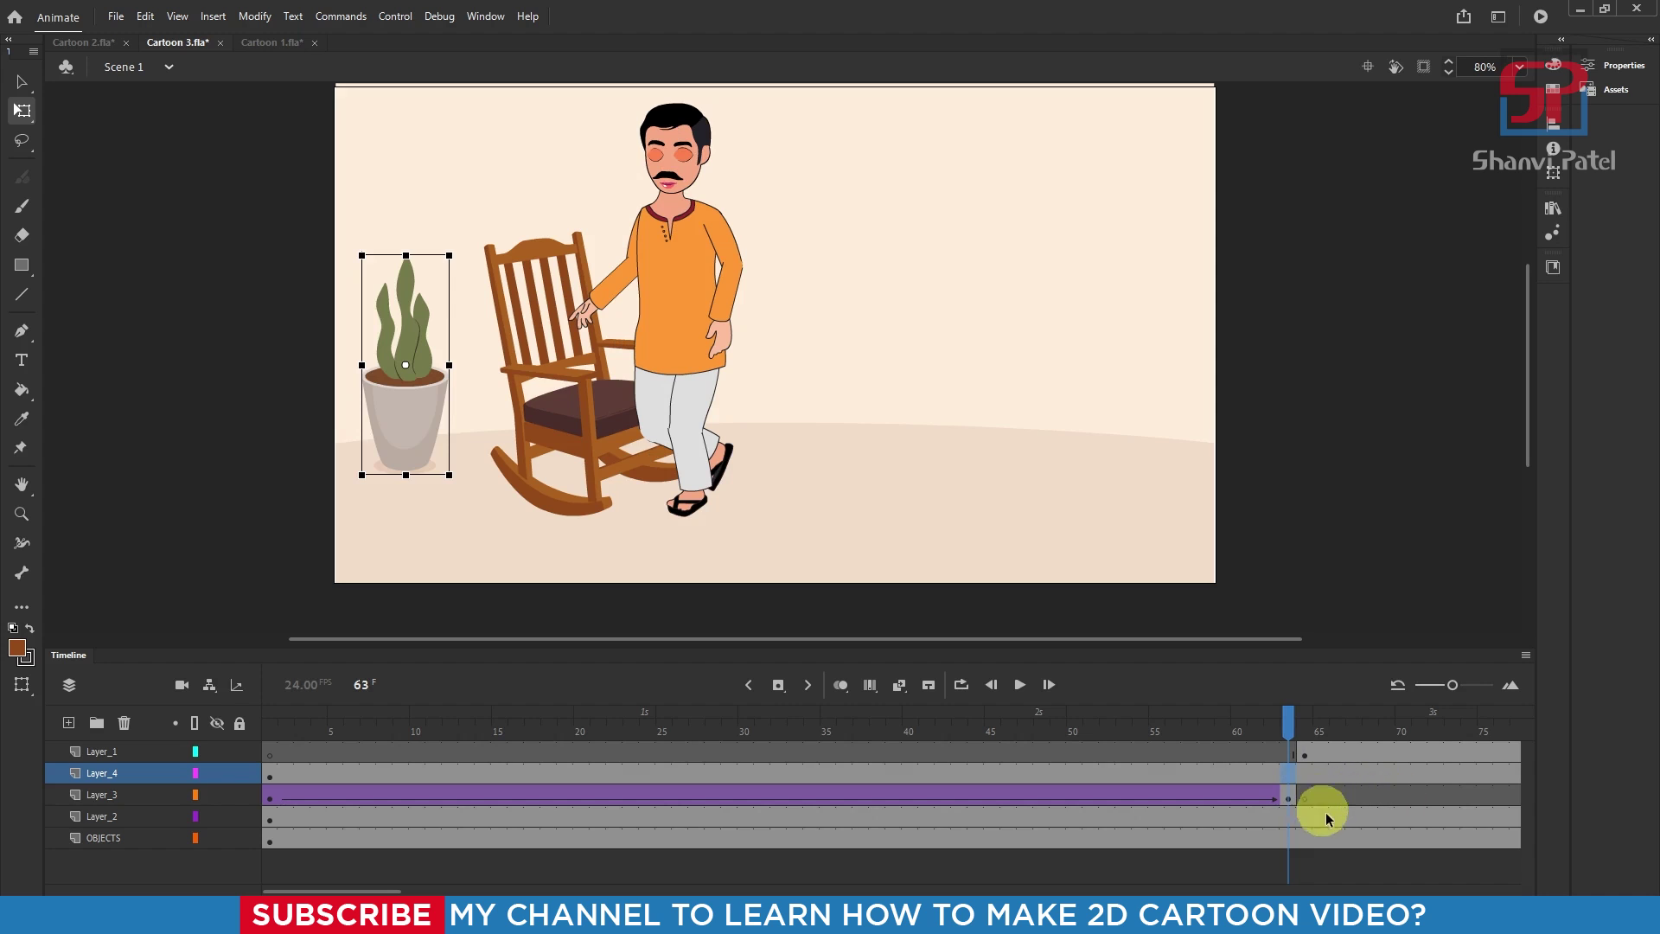
Open the standing man's symbol on Layer_1 at frame 64 for editing in place.
drag(1289, 721, 1279, 813)
drag(1271, 737, 1306, 737)
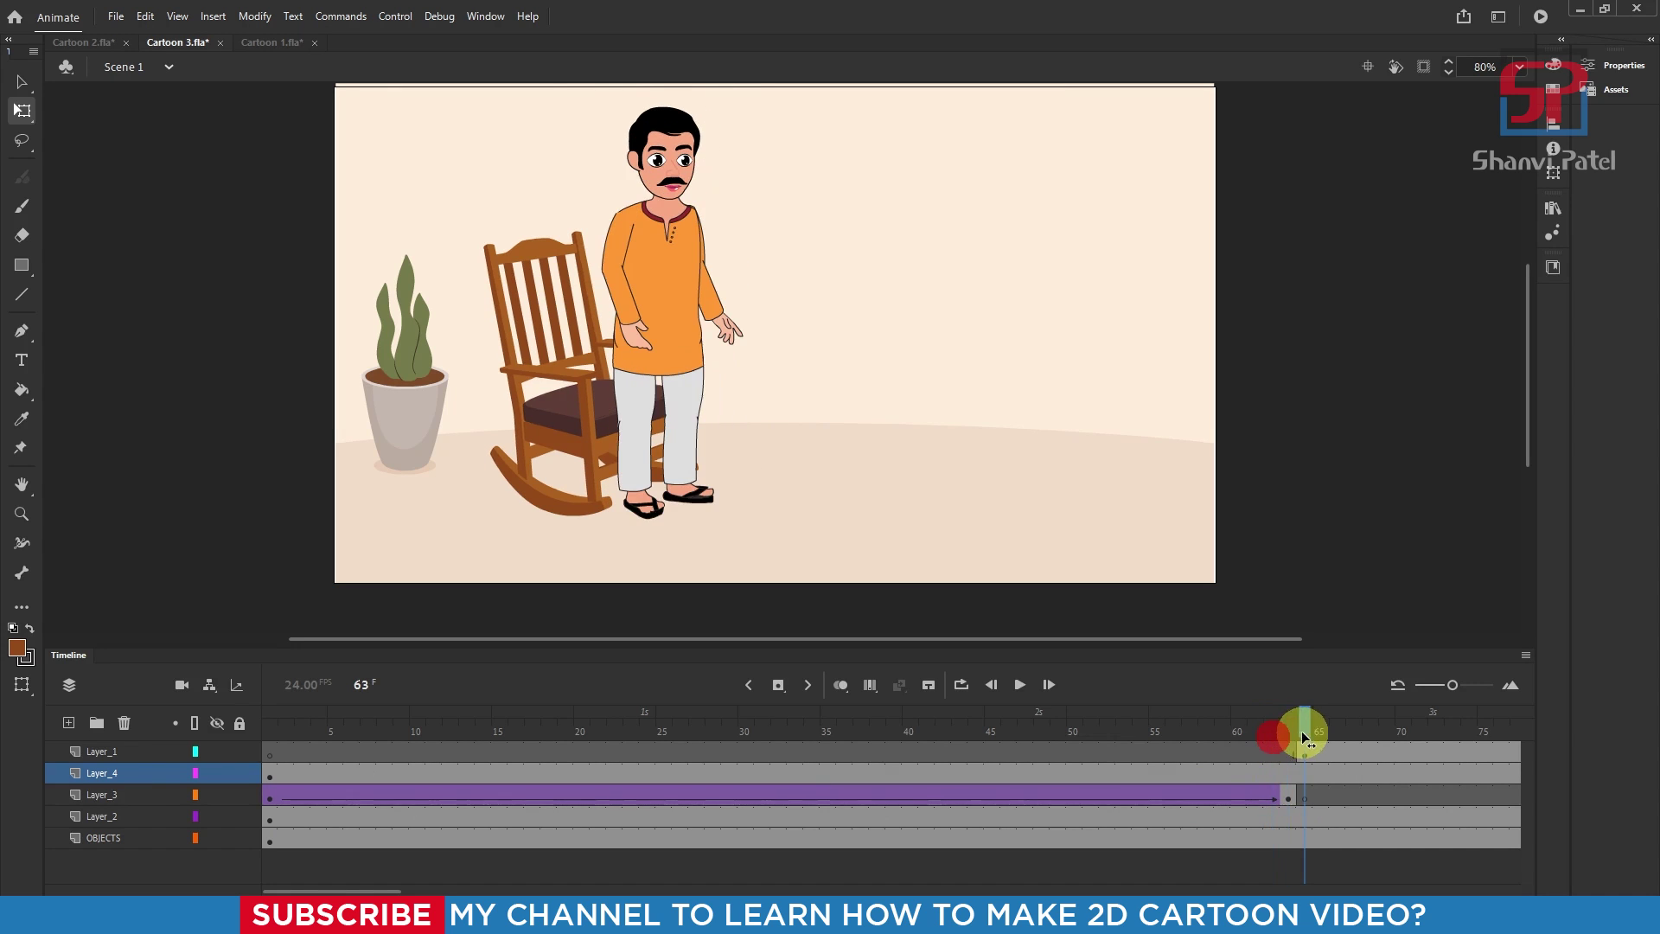
click(1310, 758)
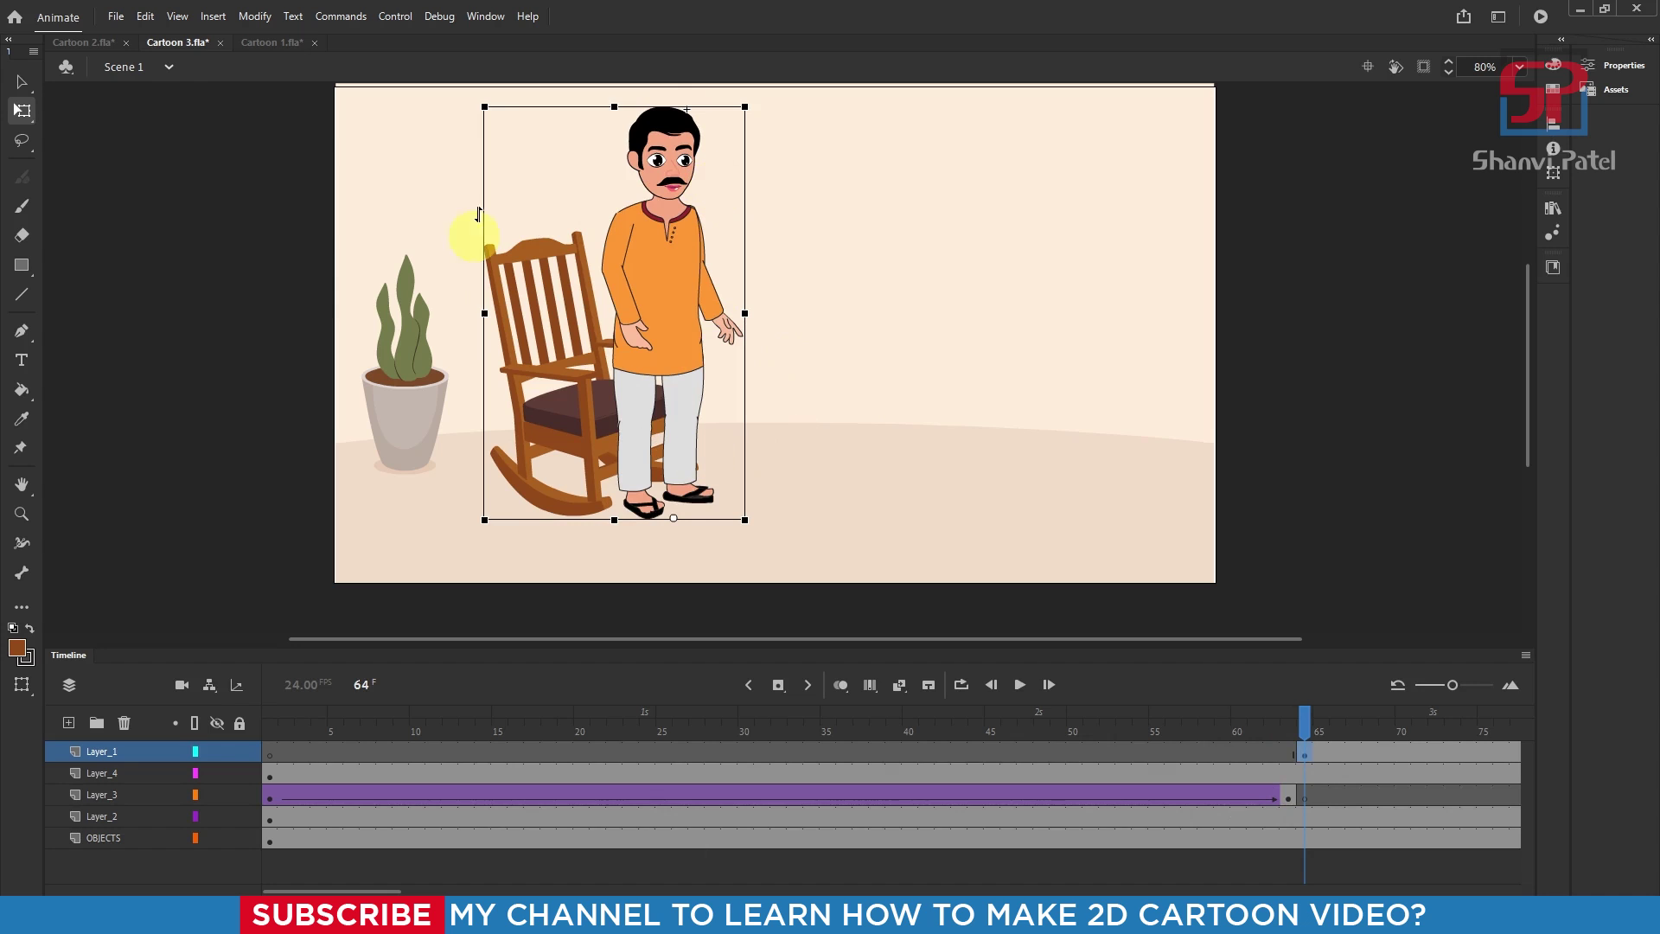
double_click(683, 332)
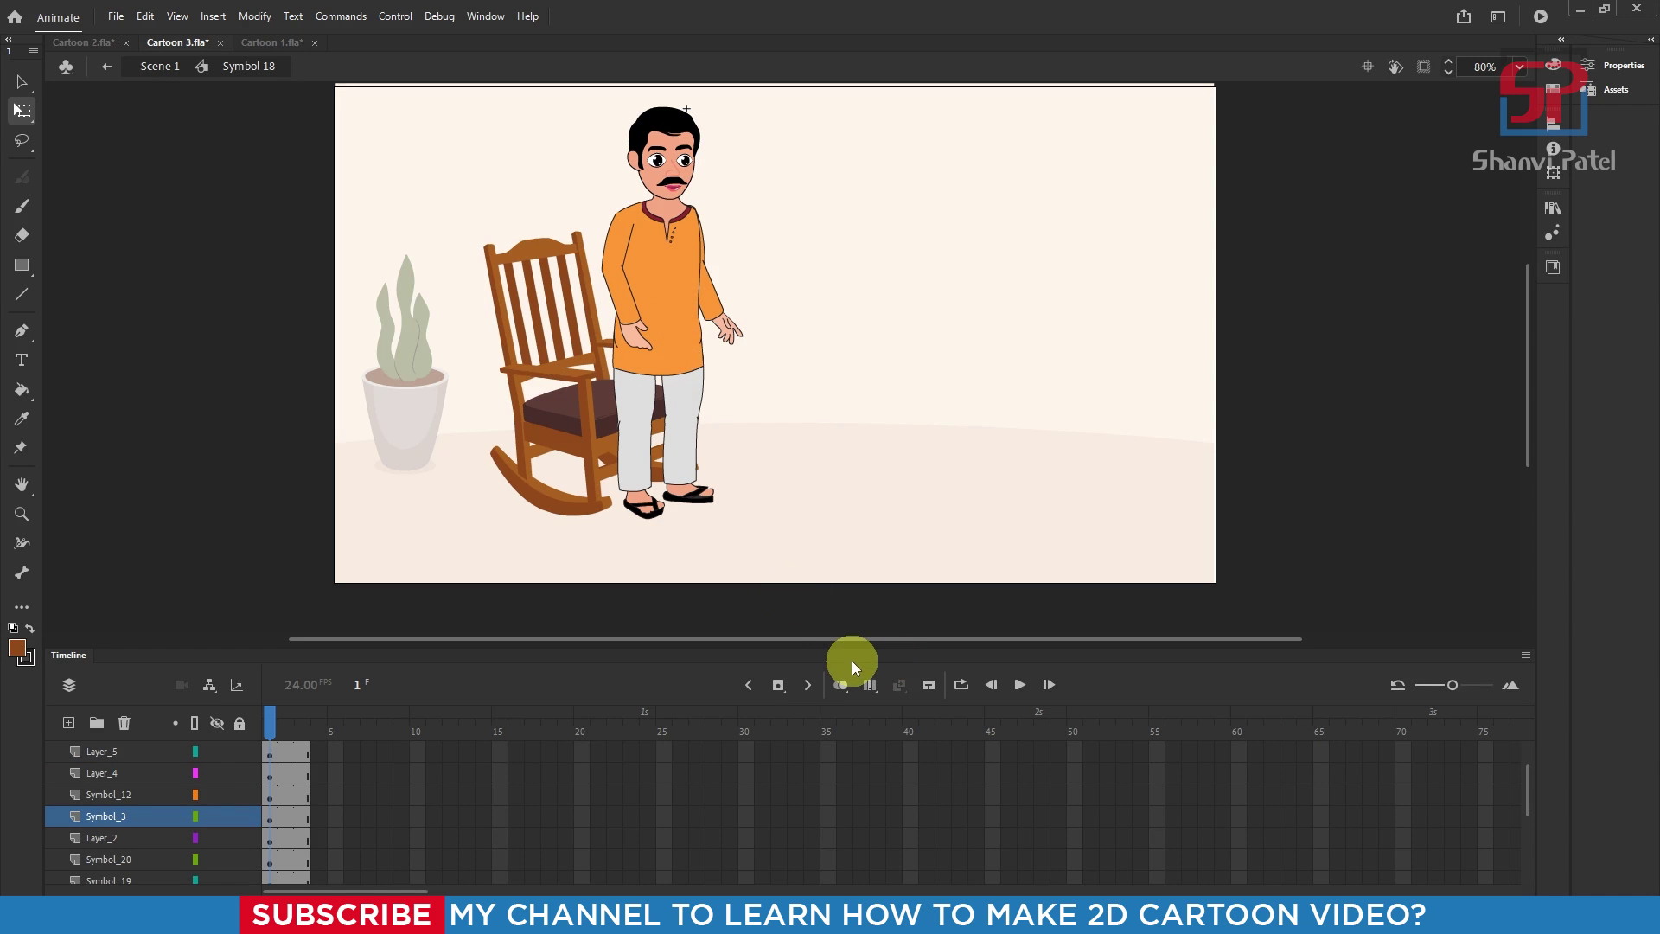
Dock the Timeline vertically beside the stage, size it so all symbol layers show, and bring the full character into view.
drag(863, 648, 895, 393)
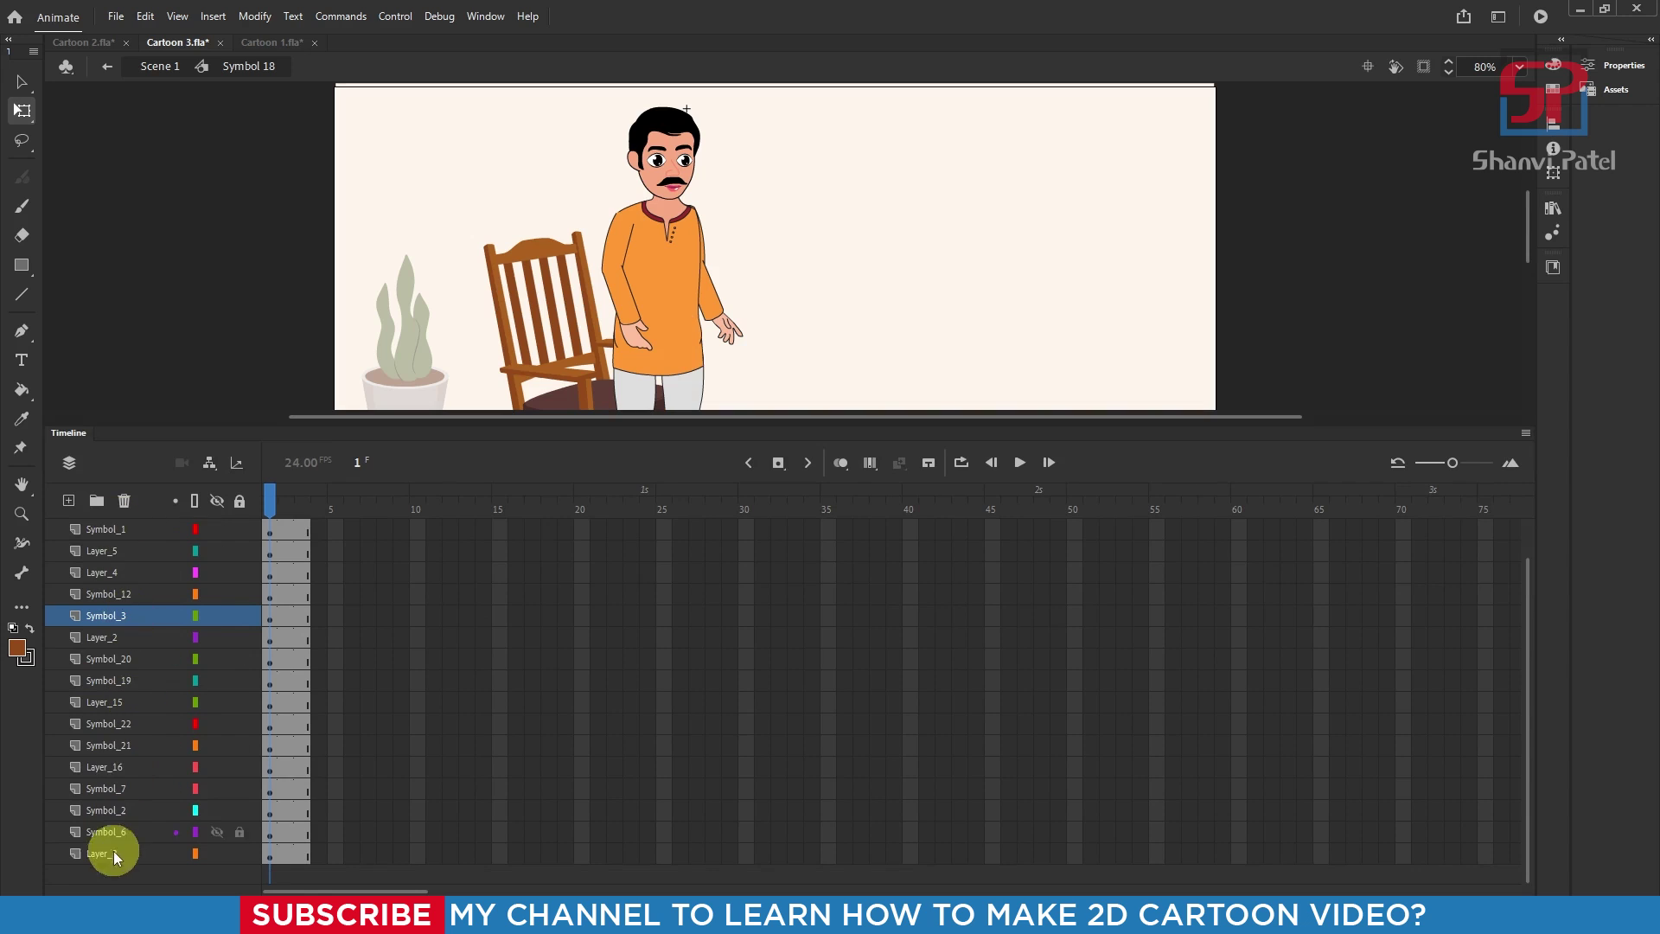
click(230, 417)
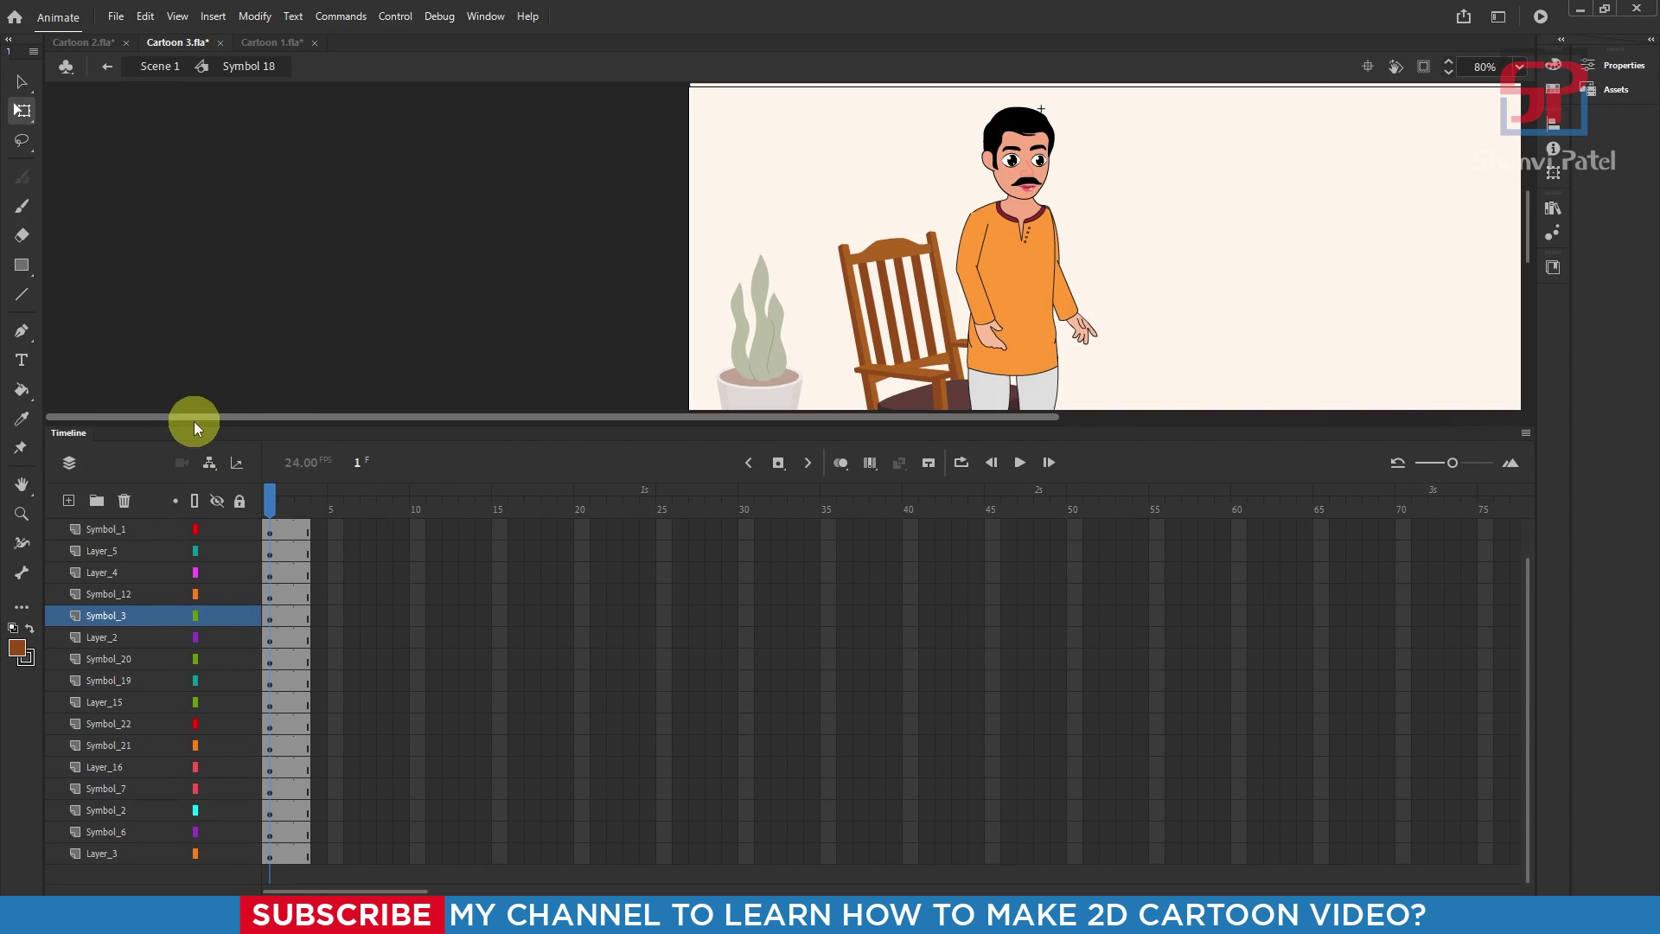
drag(208, 441, 1523, 298)
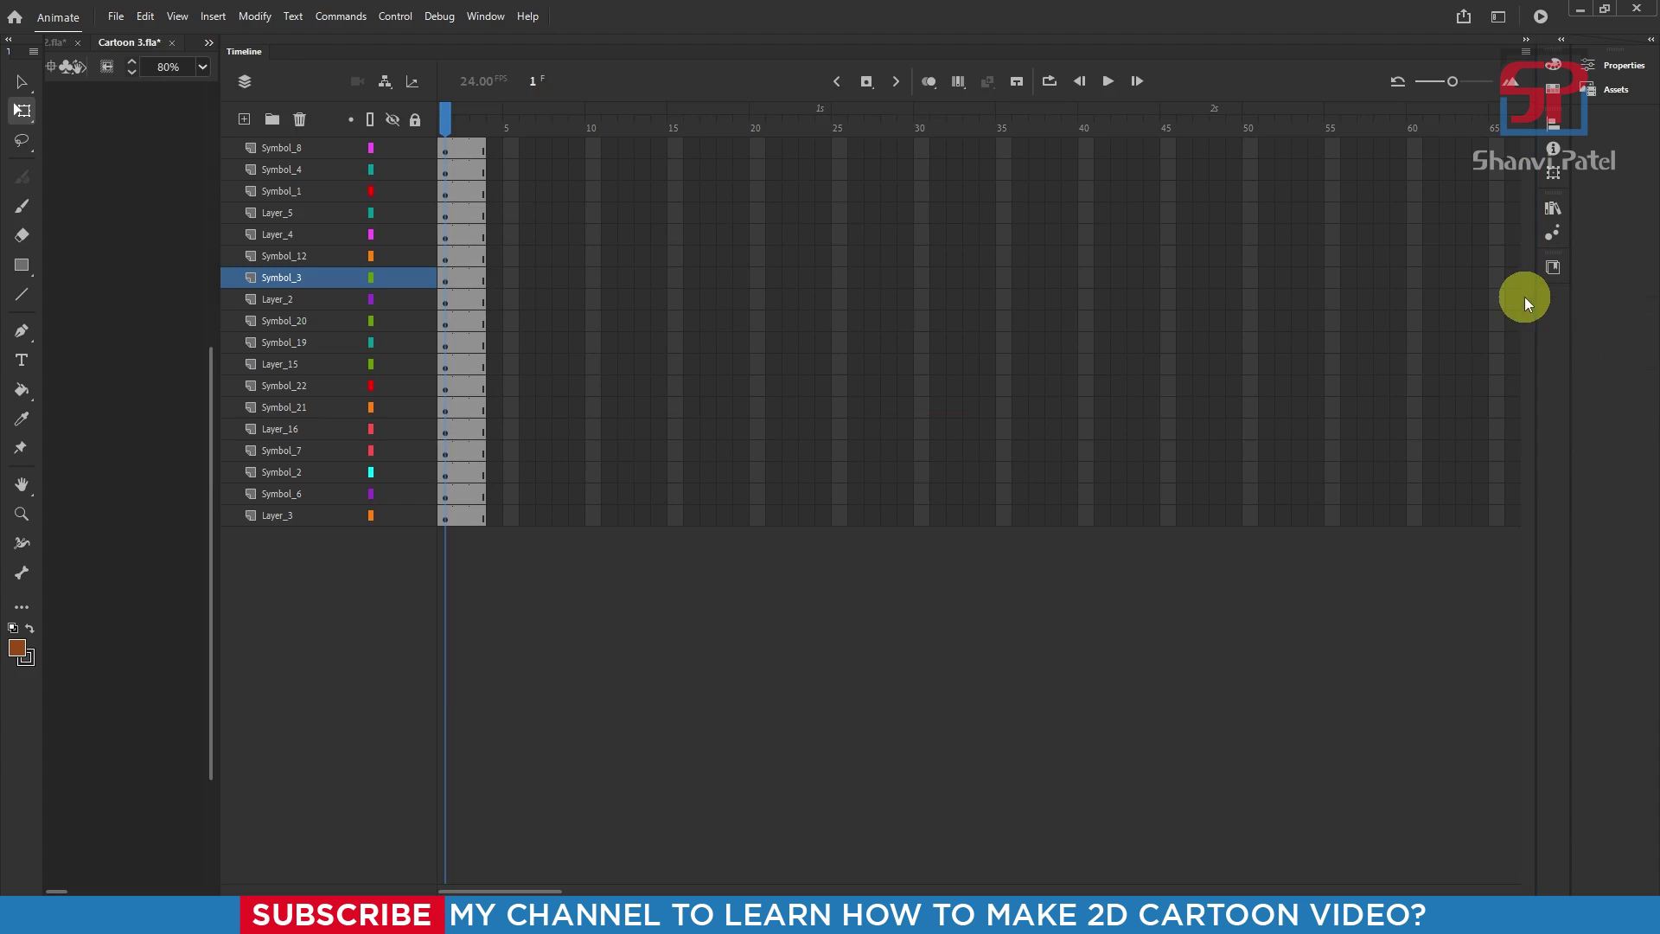
drag(217, 239, 1178, 282)
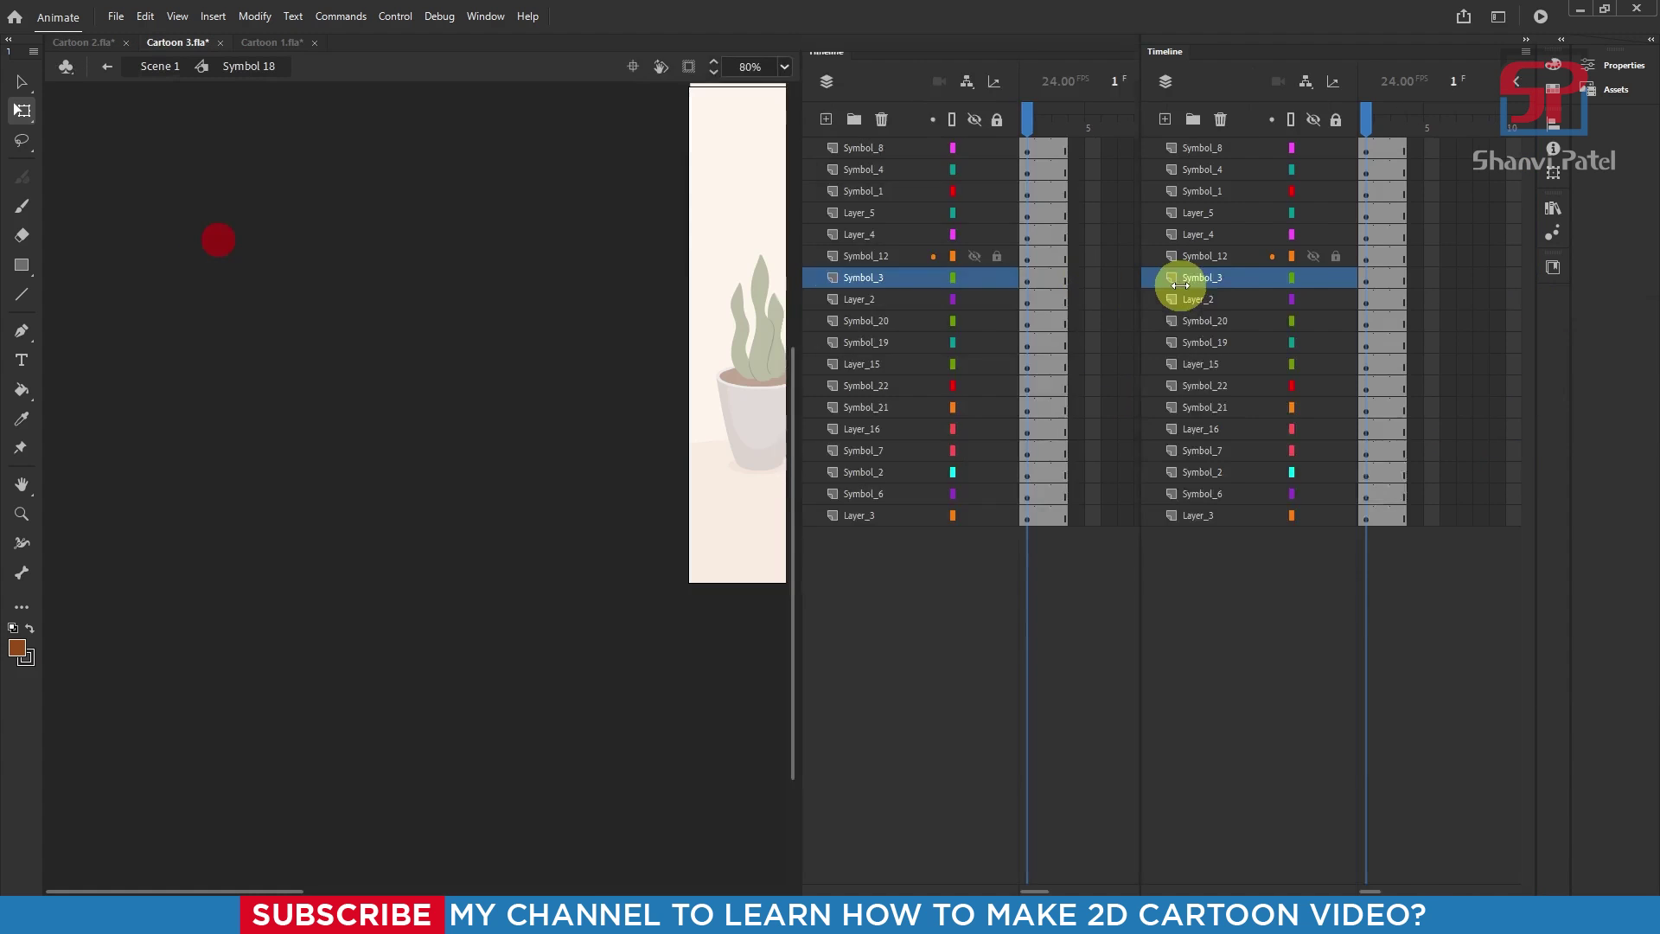
drag(875, 228, 326, 352)
scroll(349, 477, up, 3)
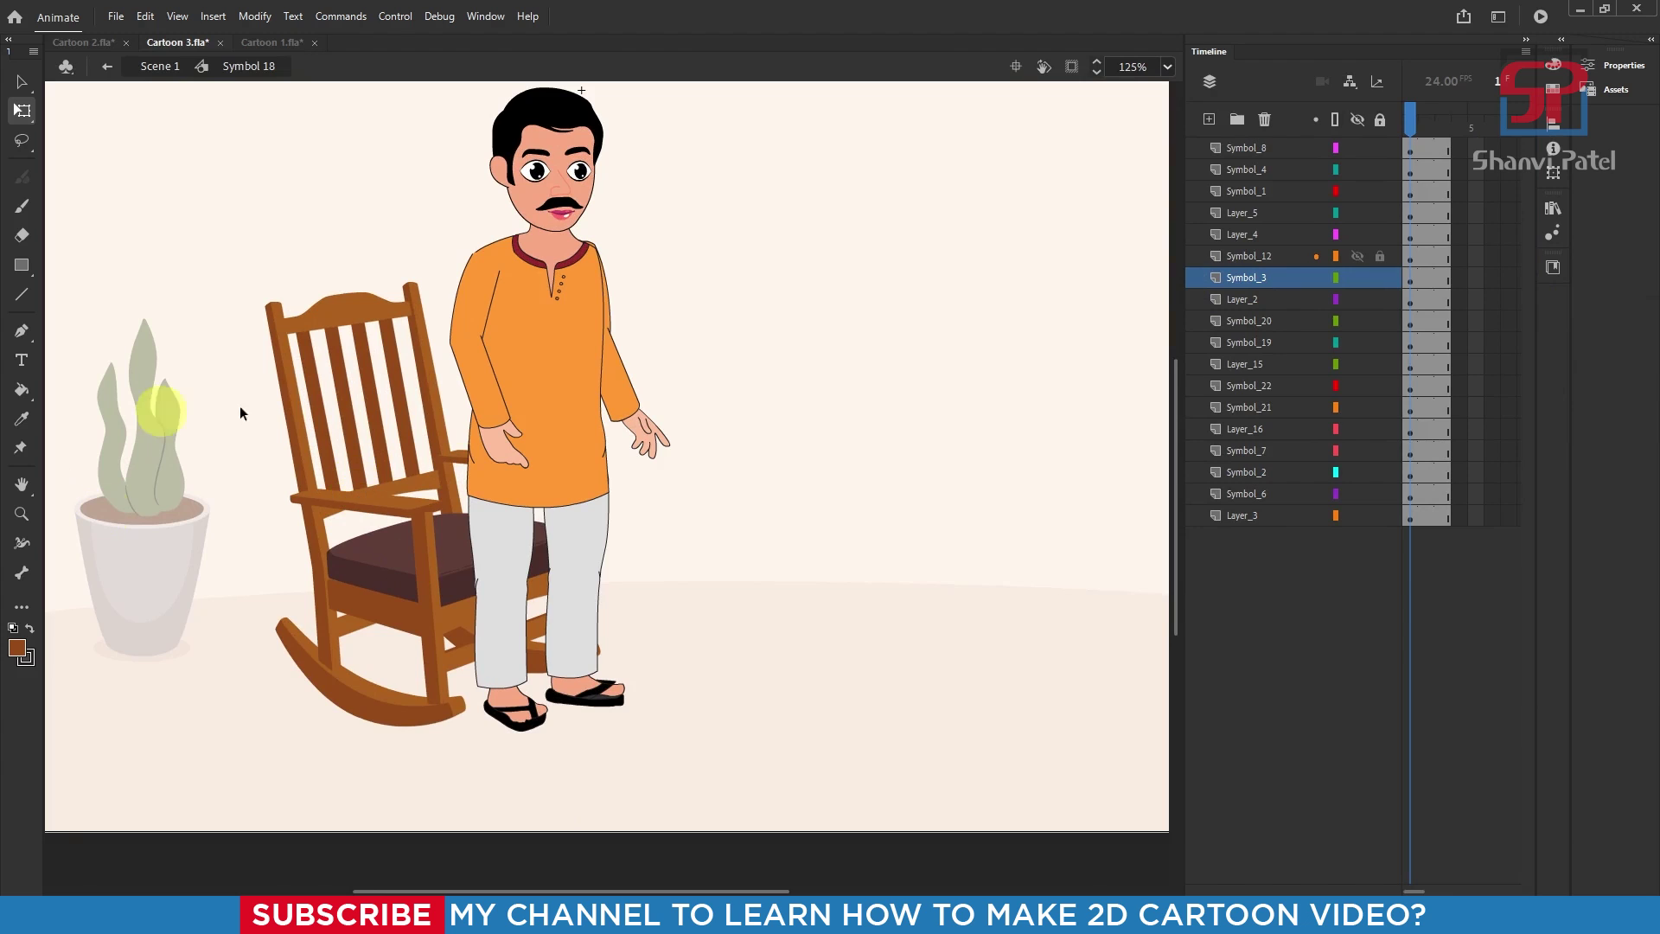
scroll(481, 438, up, 1)
drag(1176, 437, 836, 439)
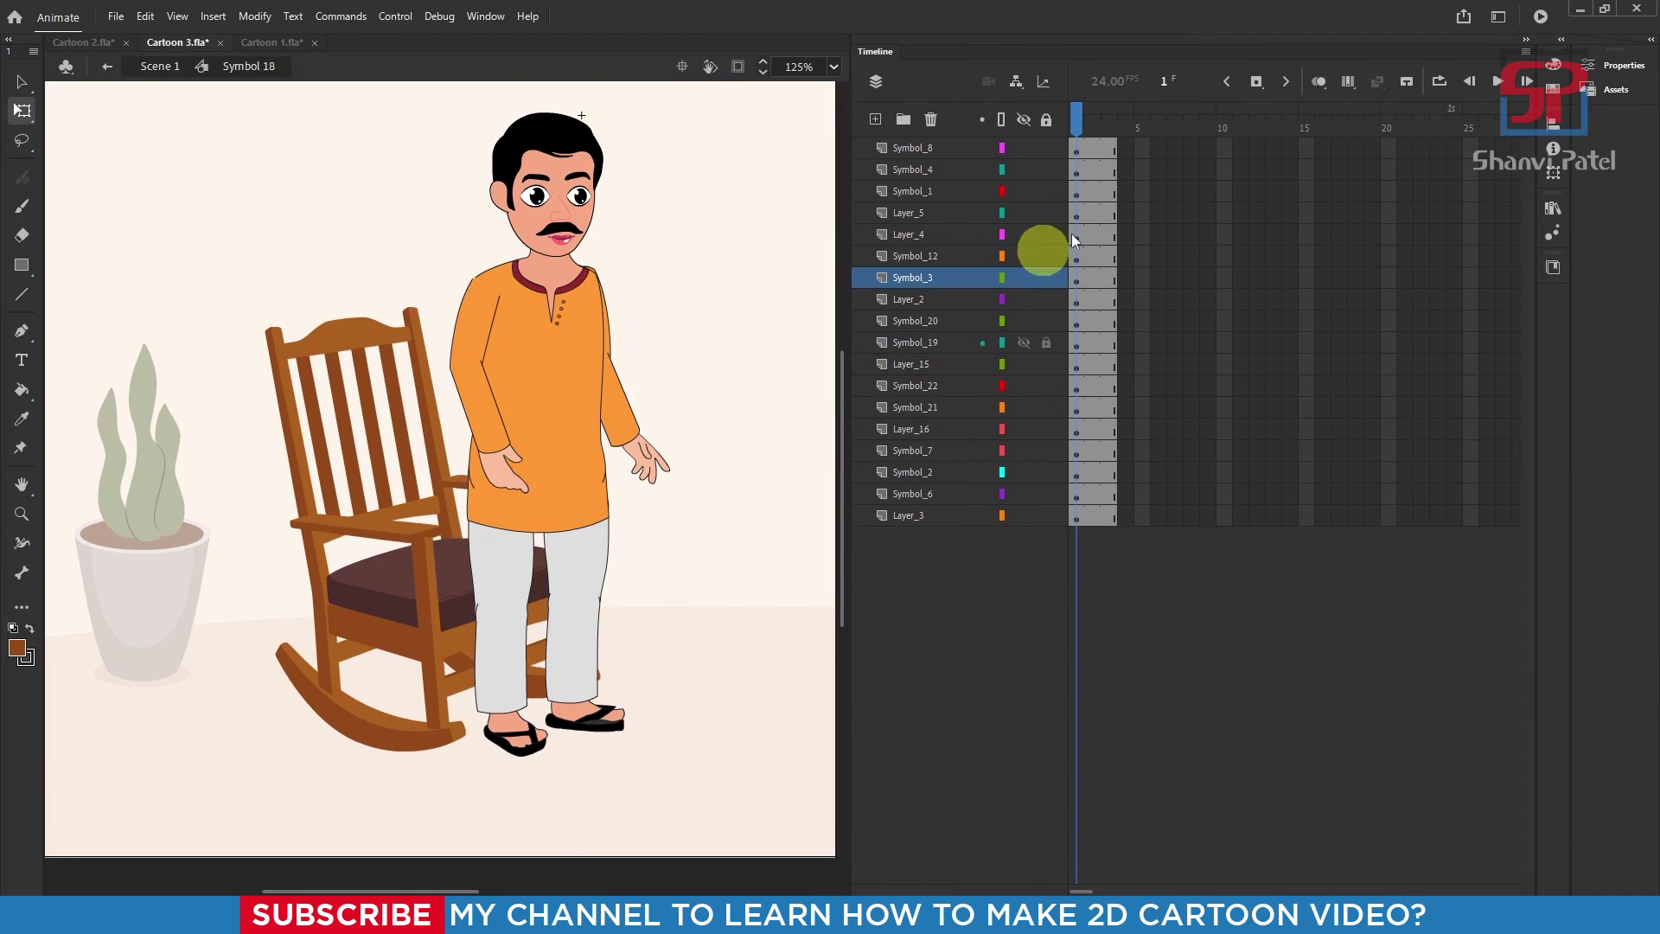
Extend the frames of all layers in the man's symbol well past frame 30.
drag(1097, 156, 1112, 505)
key(F5)
key(F5)
key(F5)
key(F5)
key(F5)
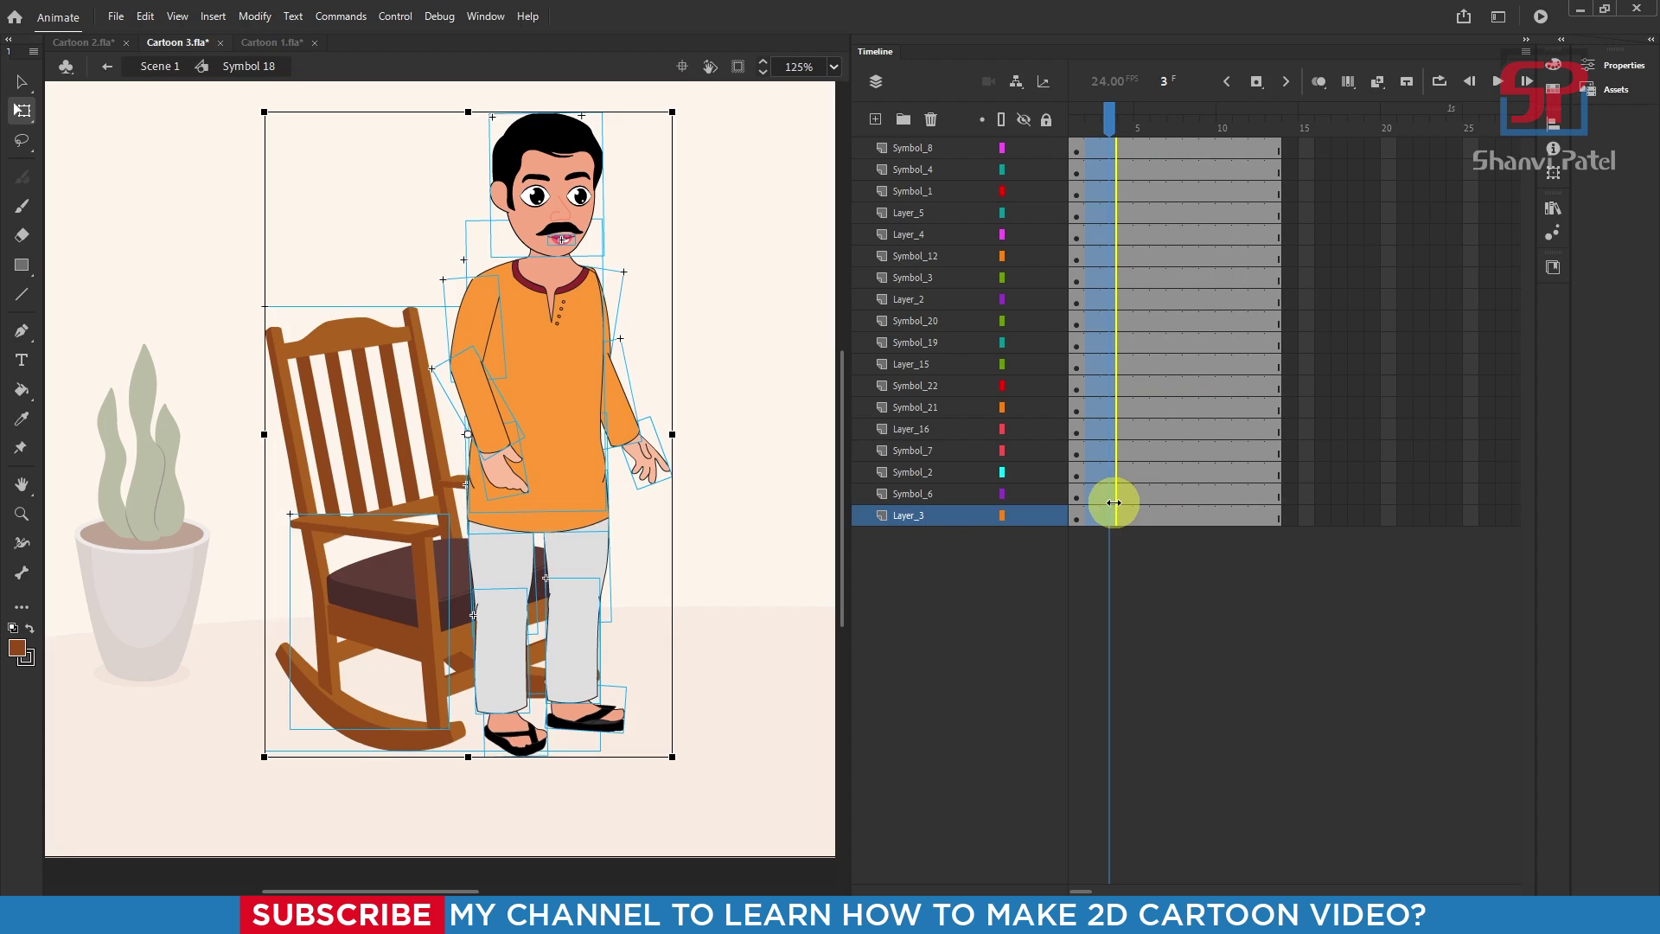
key(F5)
key(F5)
key(F5)
key(F5)
key(F5)
key(F5)
key(F5)
key(F5)
key(F5)
key(F5)
key(F5)
key(F5)
key(F5)
key(F5)
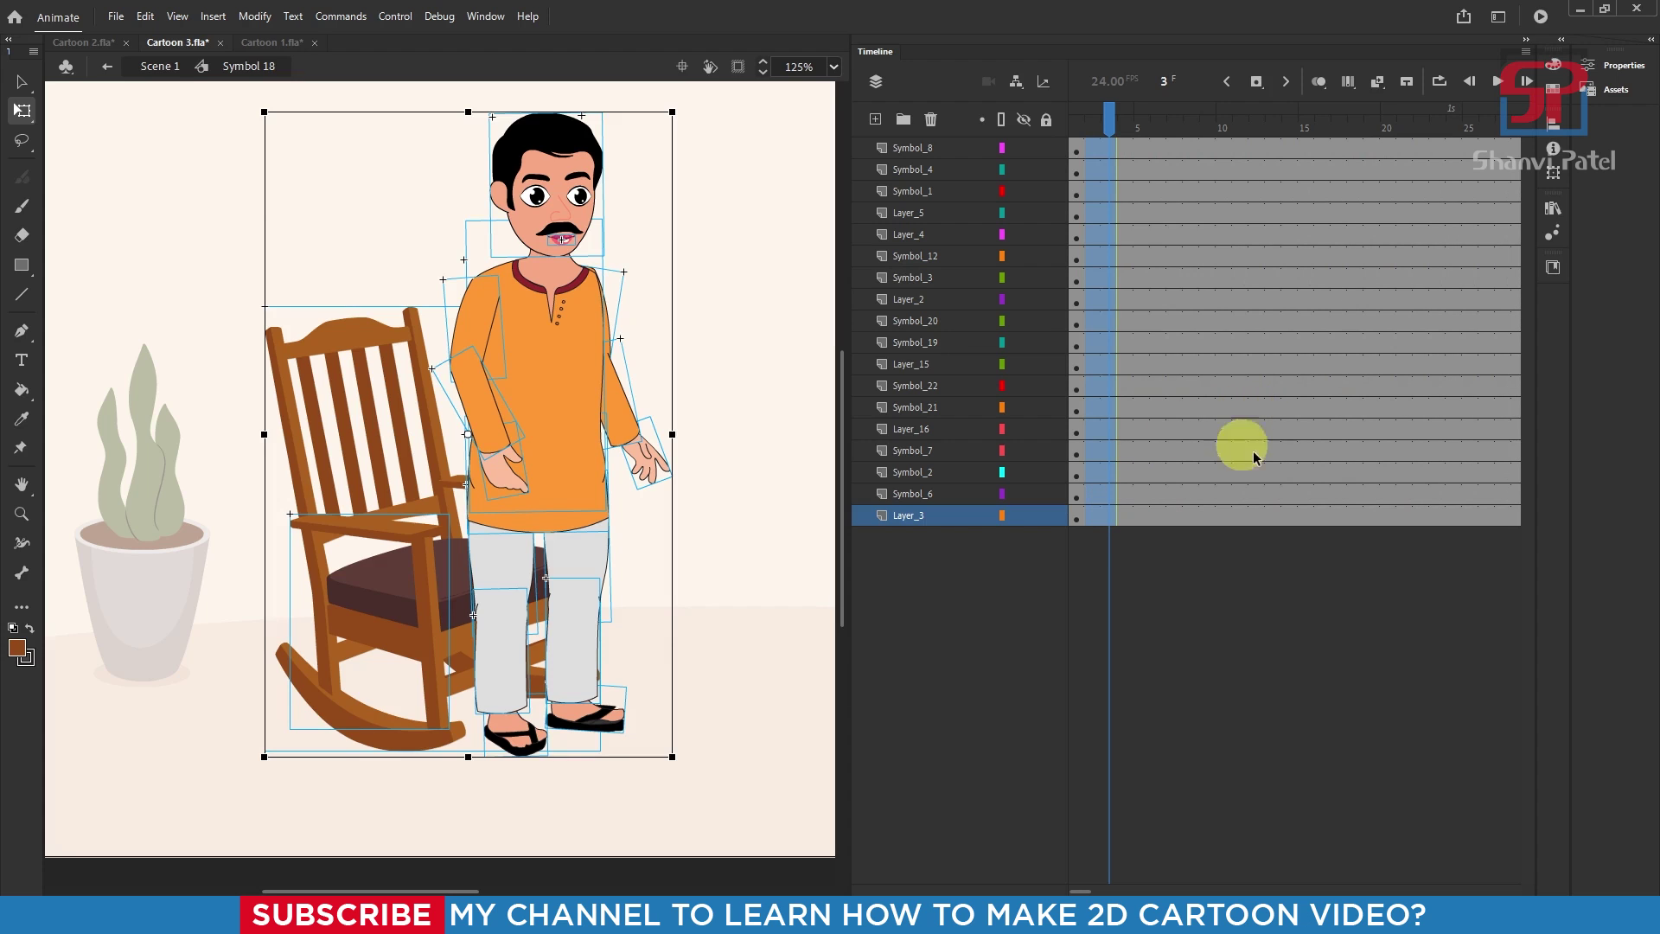
click(1297, 588)
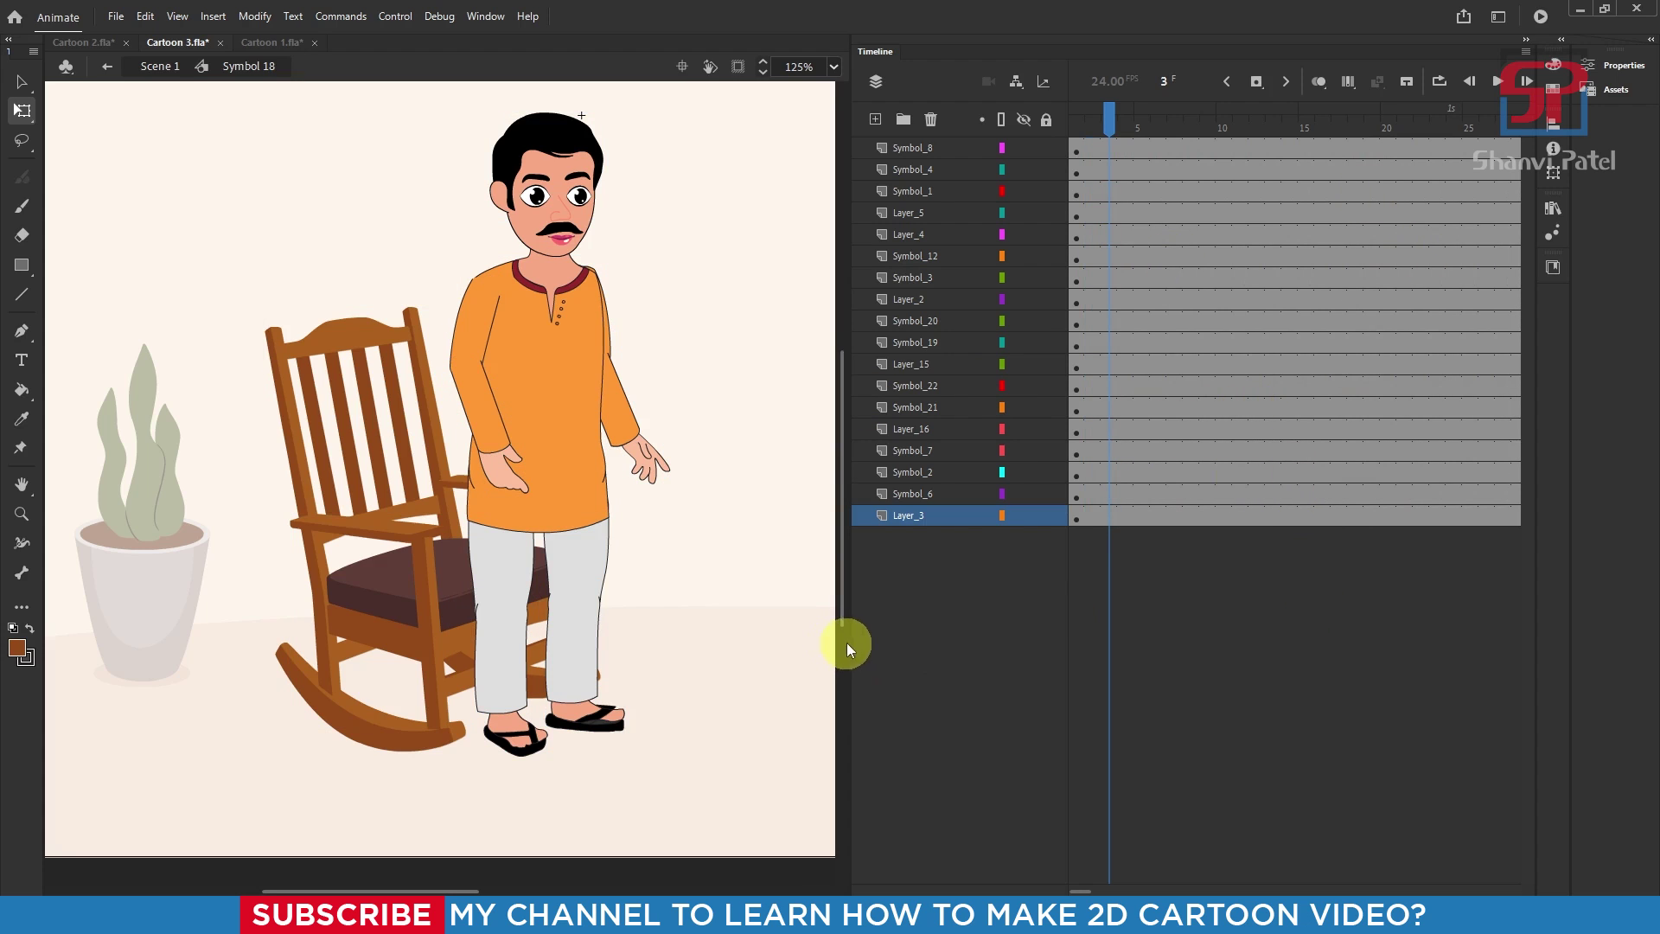
Insert keyframes at frame 20 on every layer of the symbol.
drag(847, 642, 767, 651)
drag(1299, 153, 1305, 548)
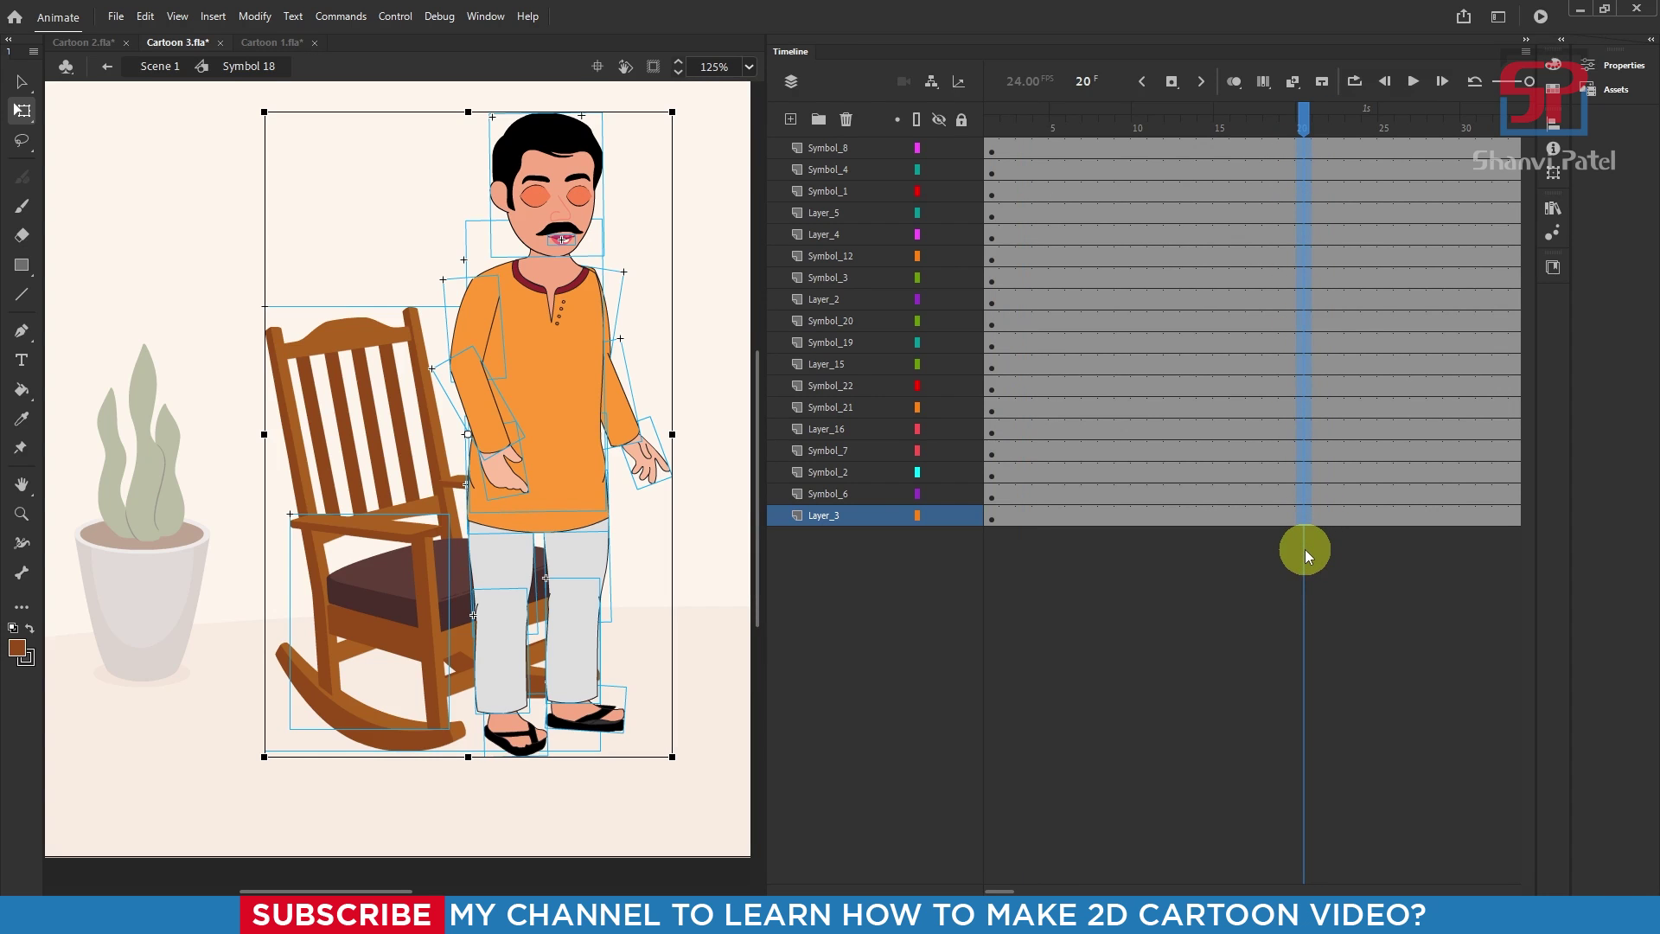
key(F6)
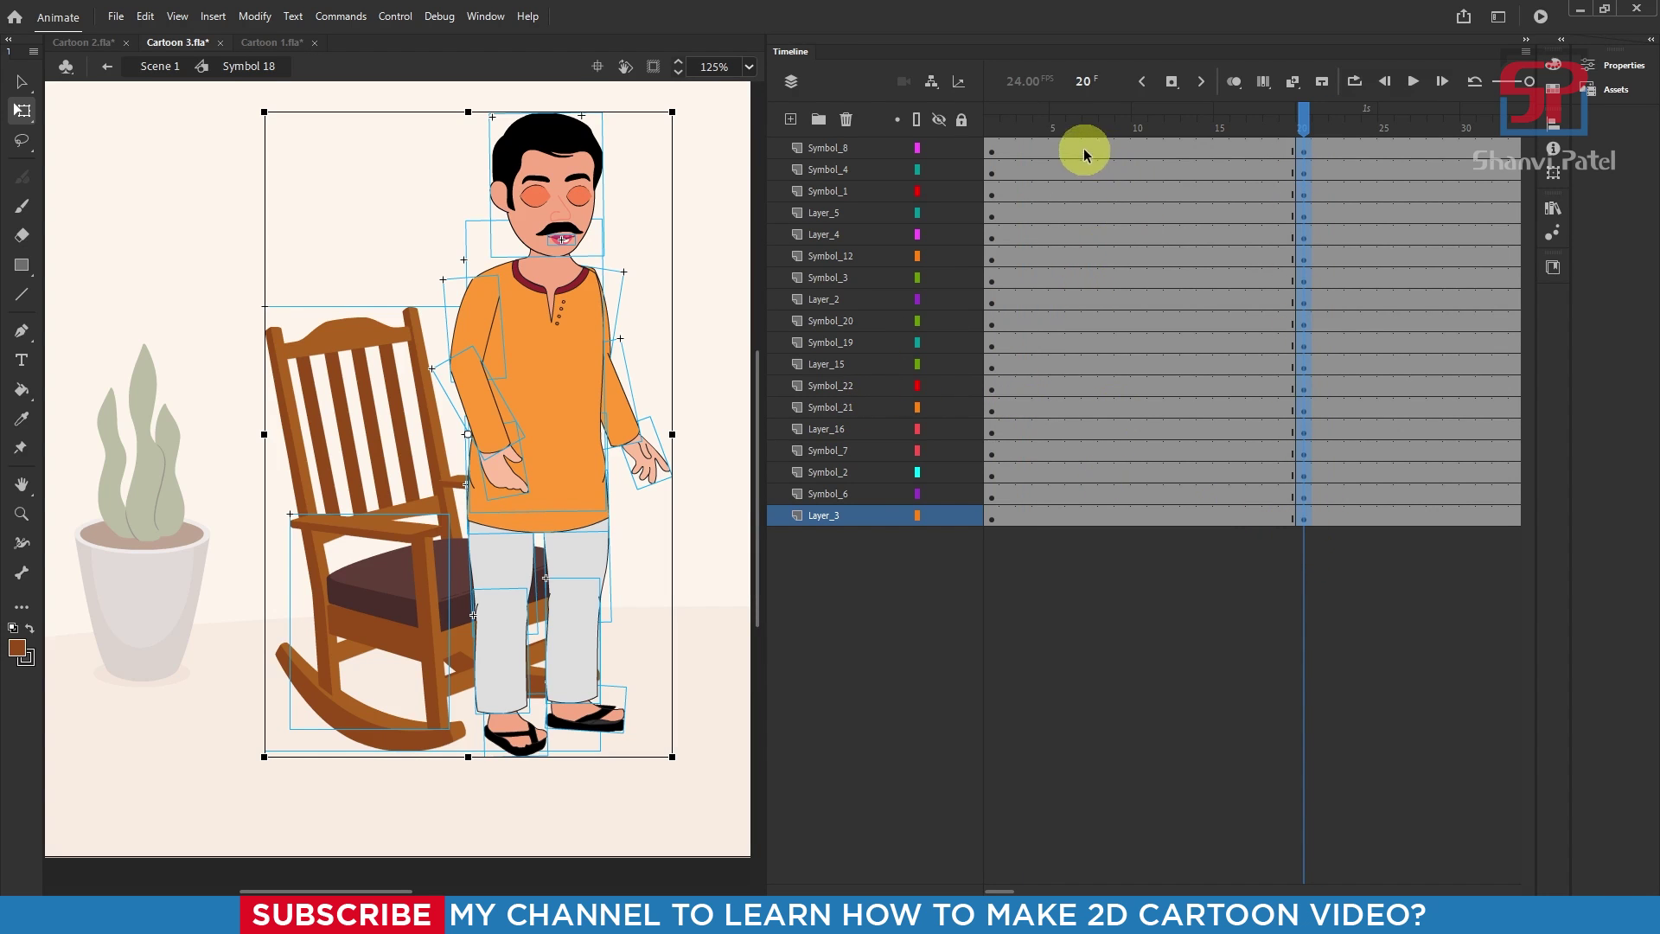
Create classic tweens on all layers between the keyframes at frames 1 and 20.
drag(1086, 153, 1228, 519)
right_click(1162, 430)
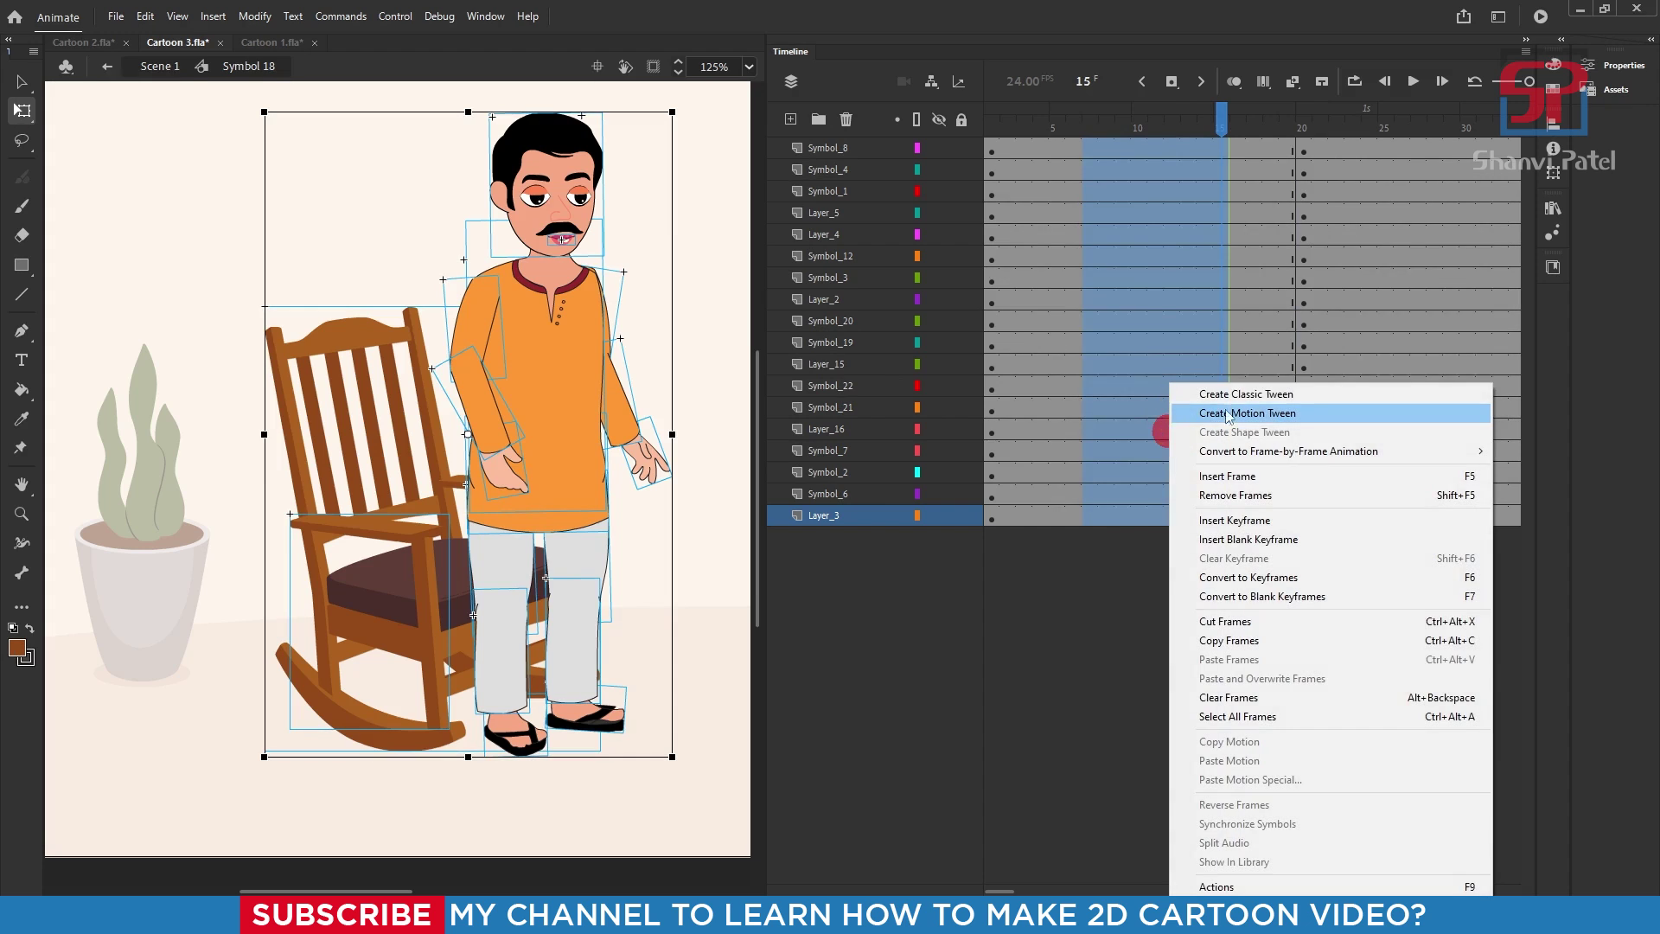
click(1264, 393)
At frame 20, move the man's upper body back and down over the rocking chair's seat.
drag(1223, 130, 1340, 156)
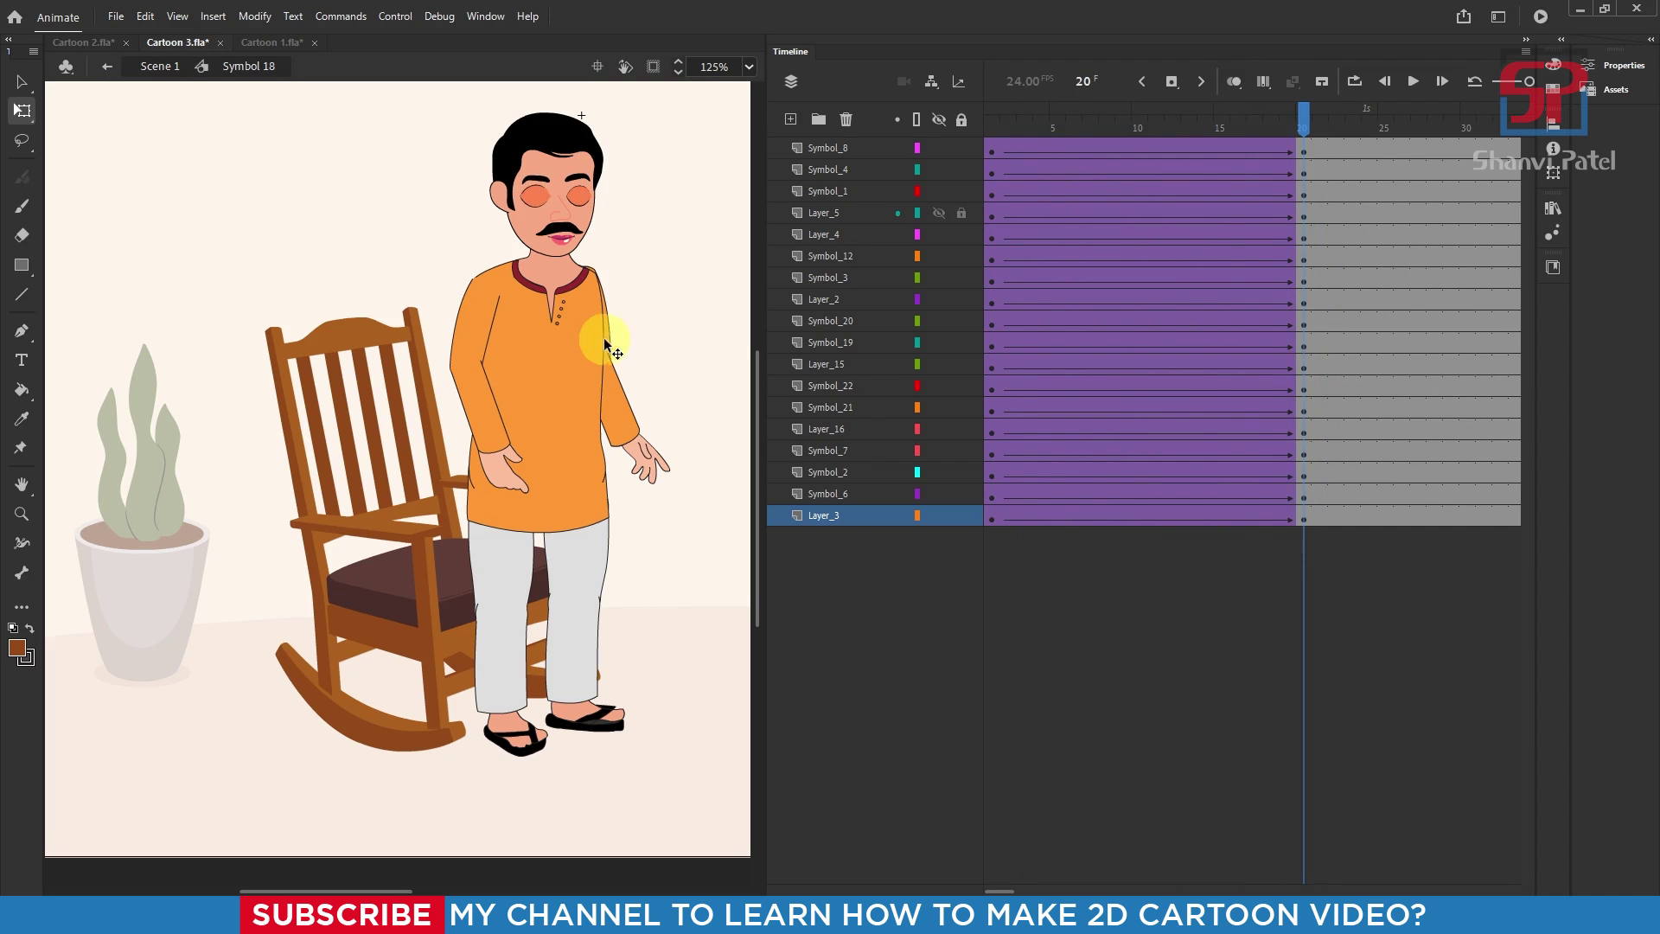
click(551, 137)
click(536, 372)
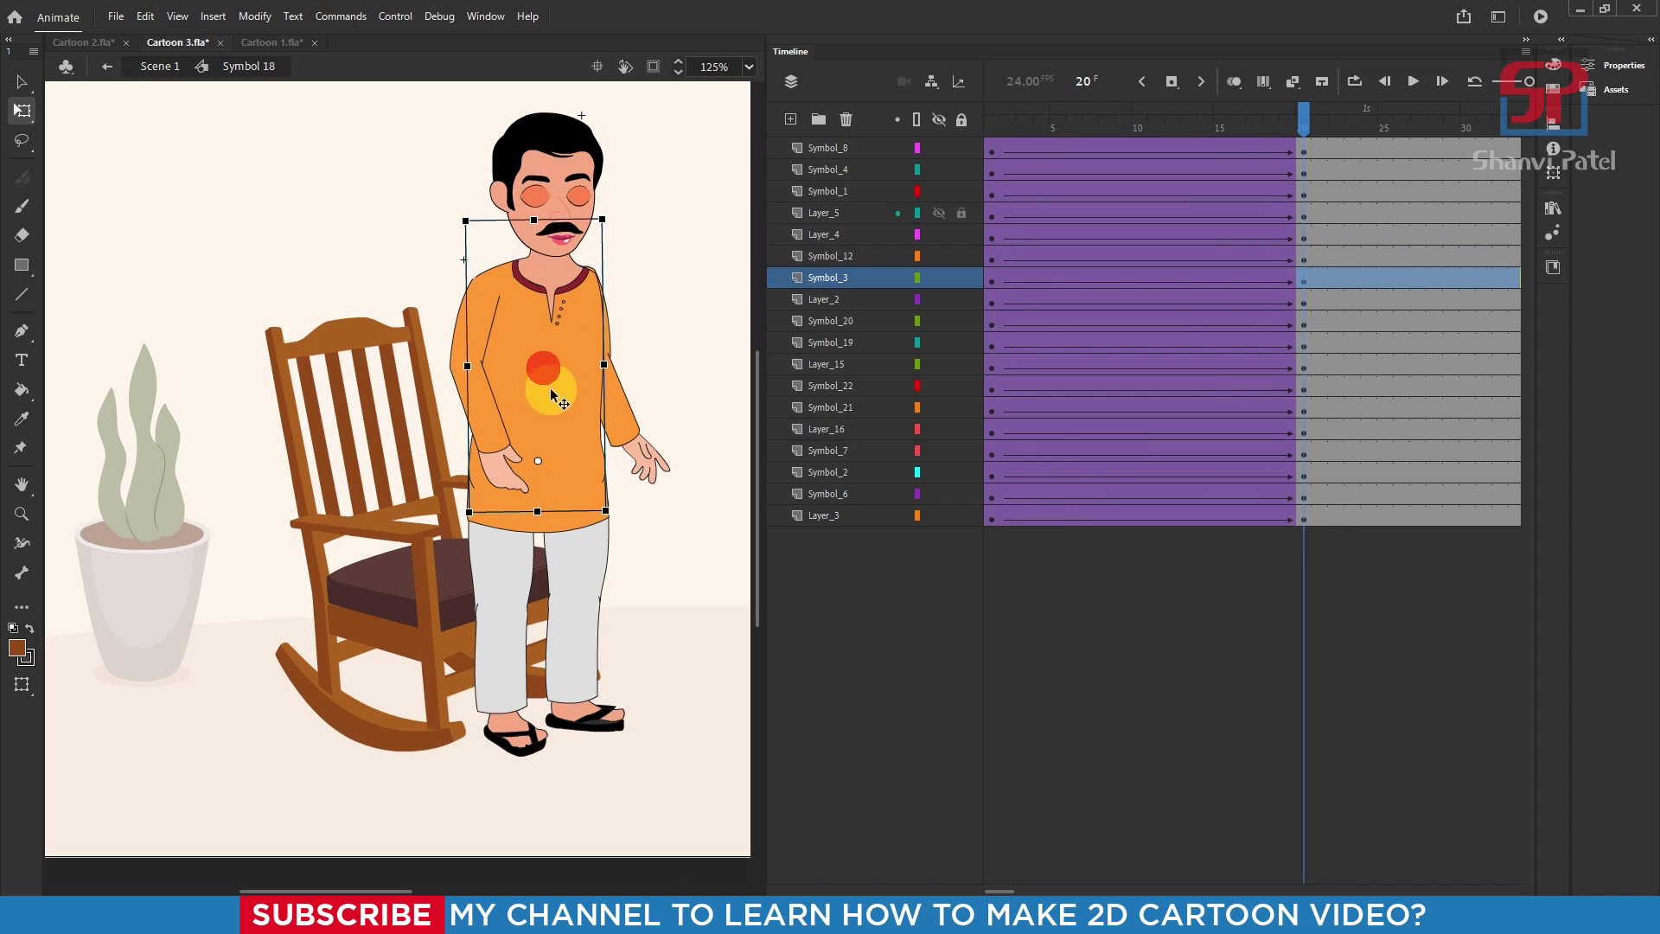
drag(553, 438, 425, 475)
scroll(536, 676, up, 3)
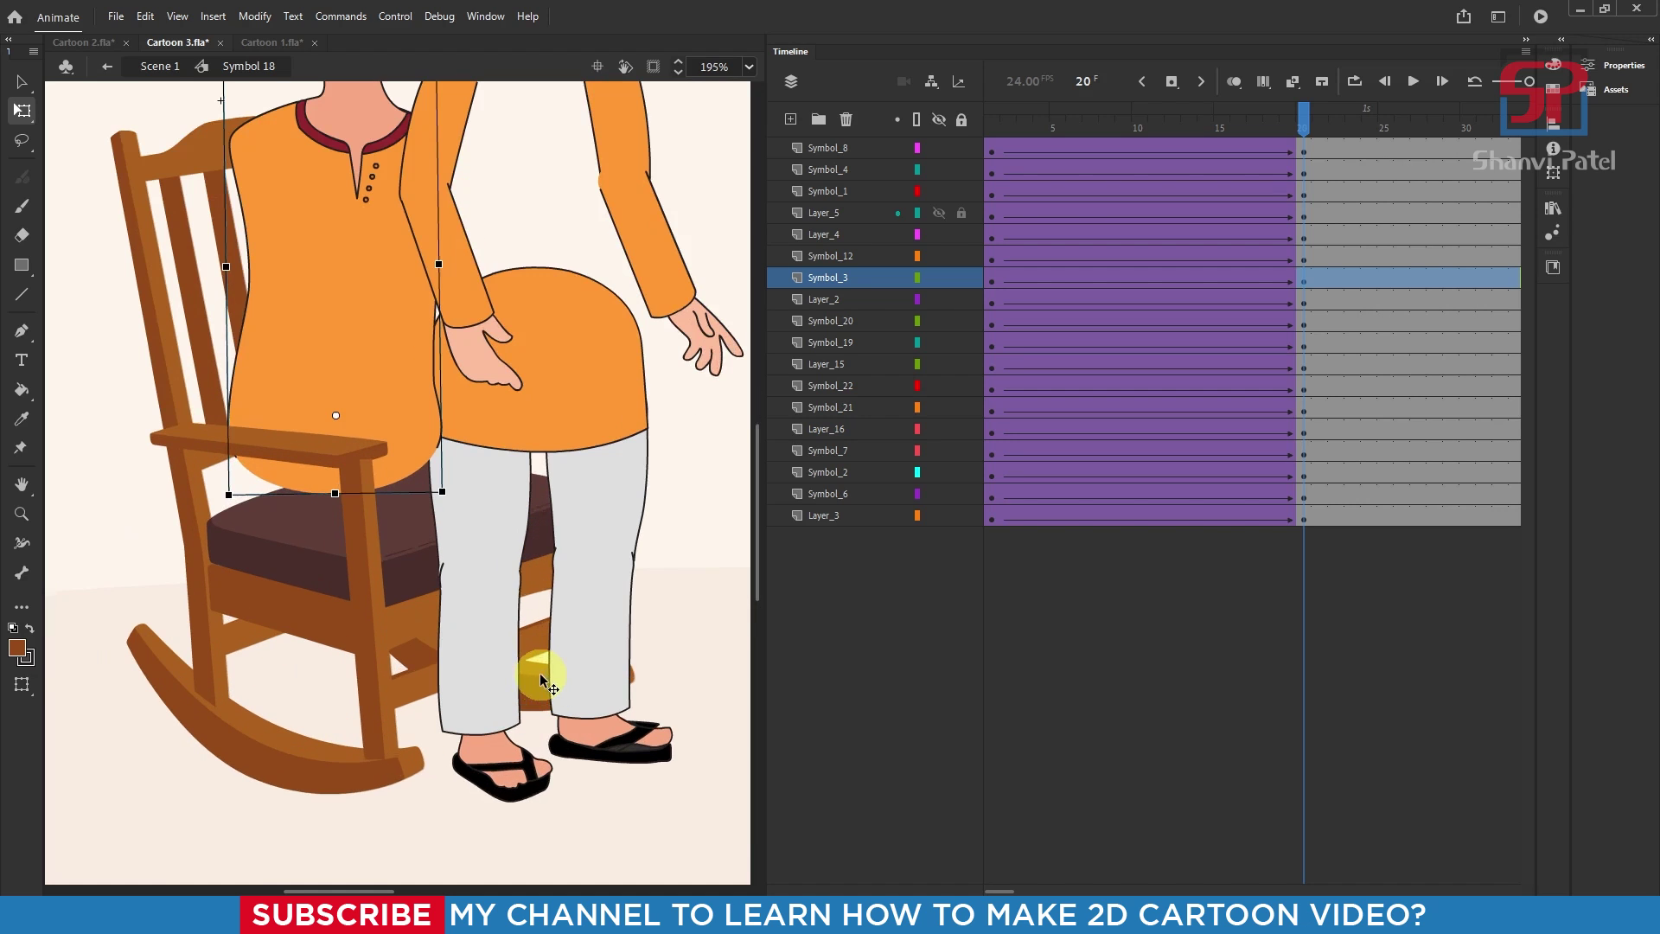
Rotate and reposition the Symbol_19 thigh so it runs from the seated torso across the seat to its knee.
click(461, 469)
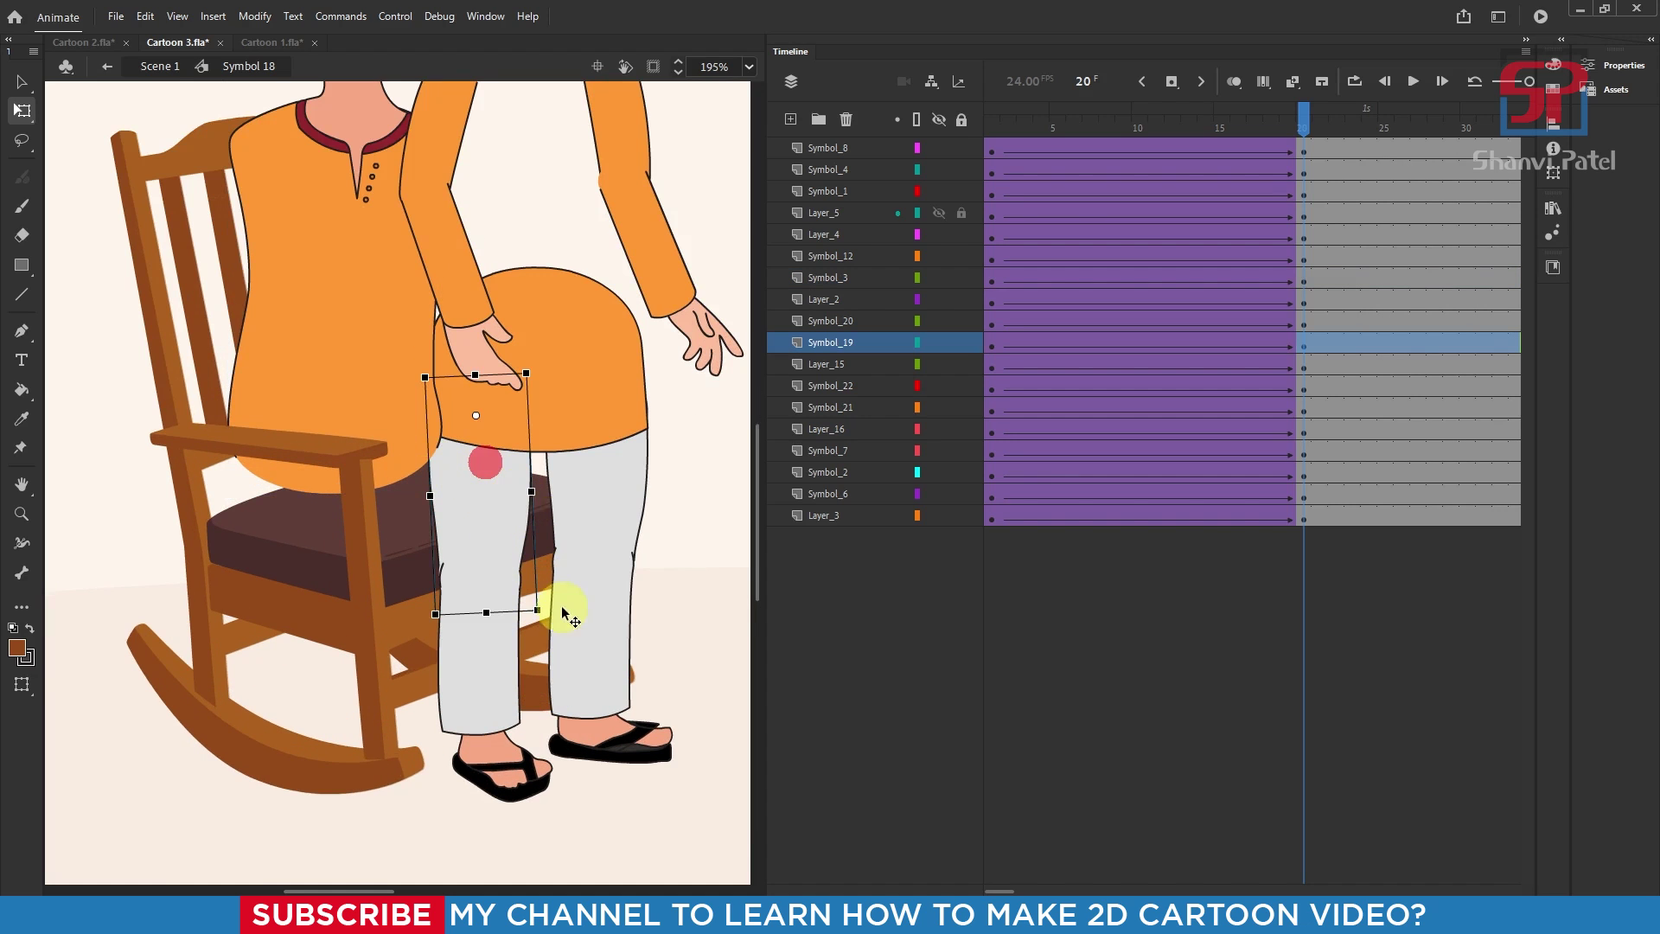
click(536, 636)
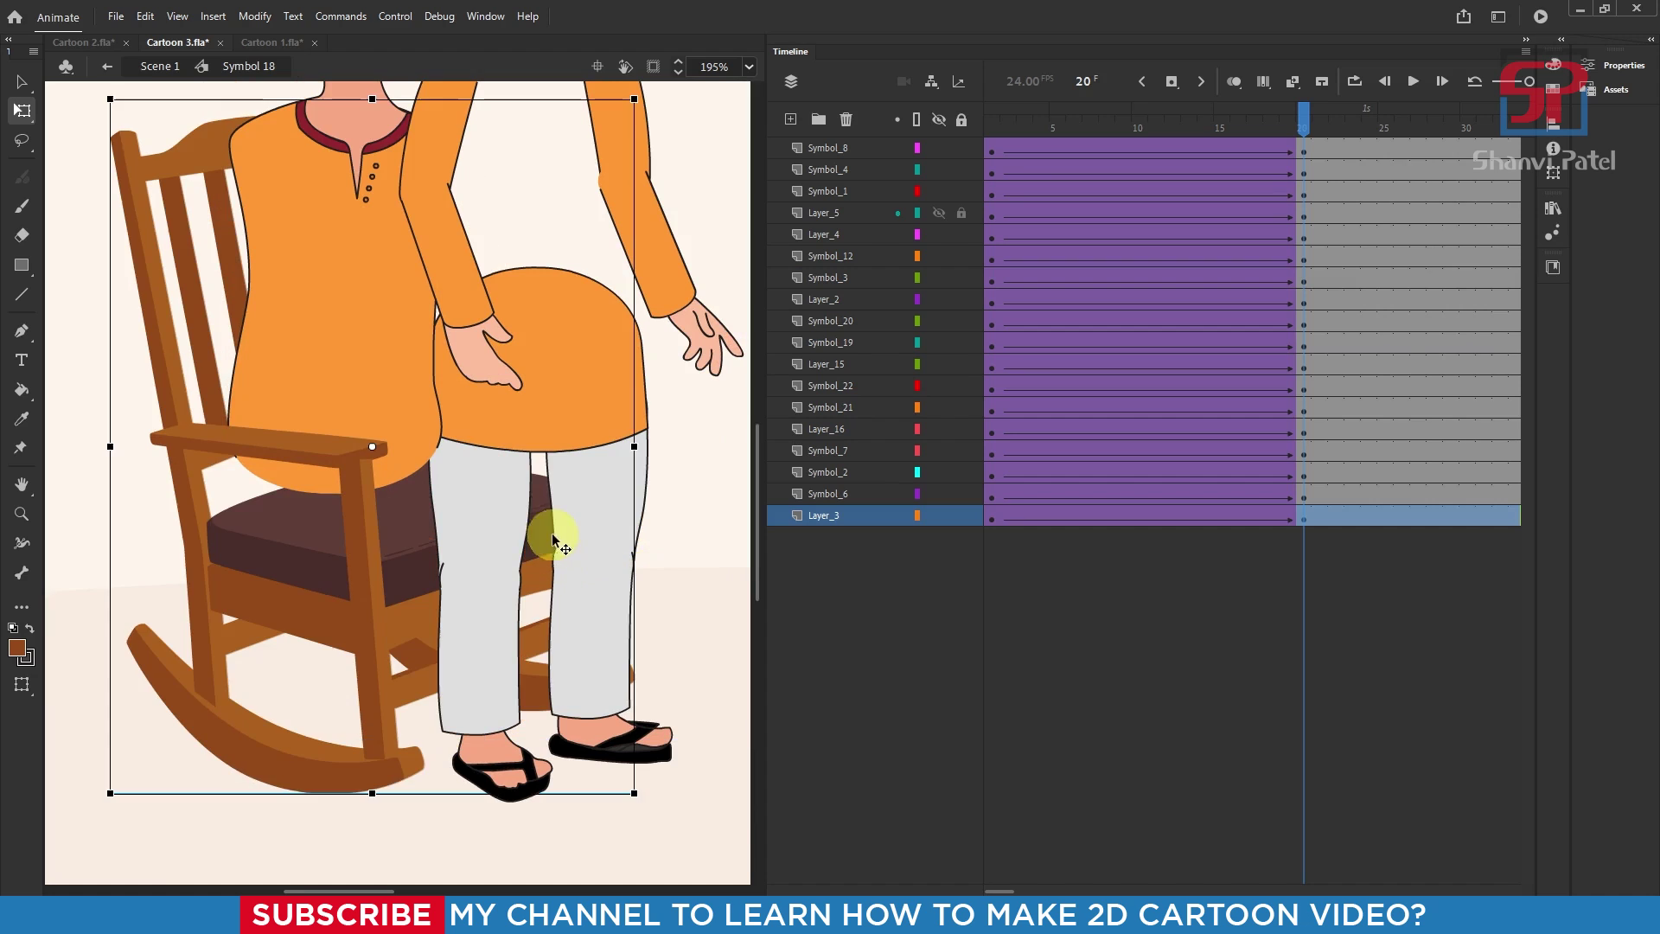
click(505, 486)
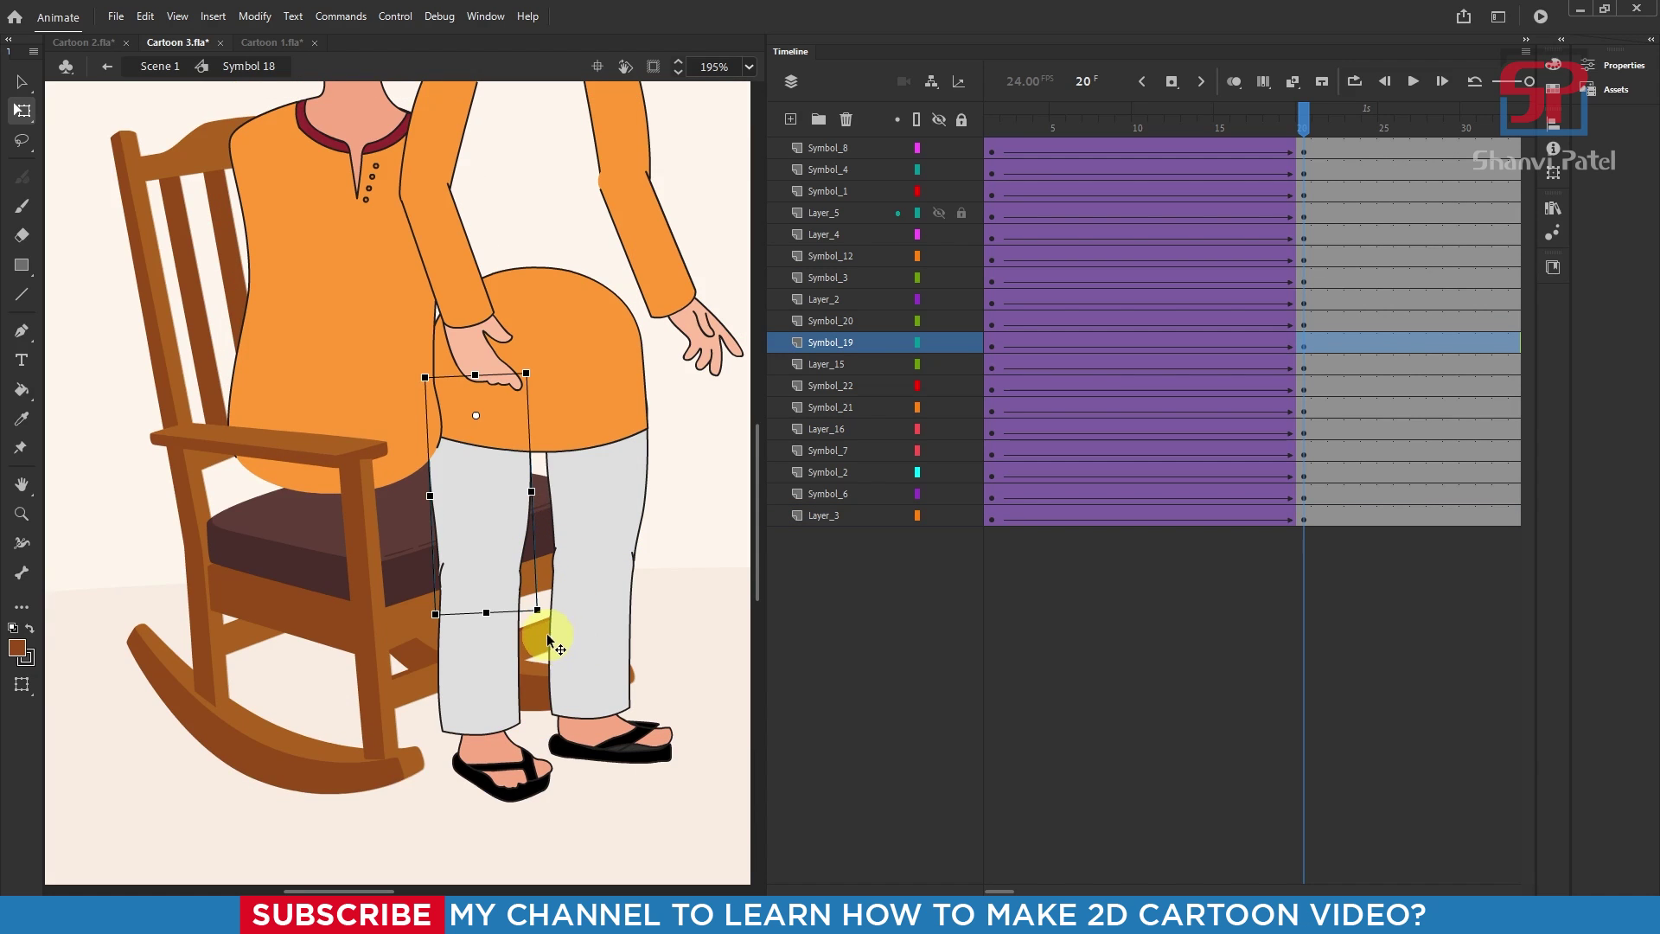
drag(543, 631, 467, 509)
Rotate and reposition the Symbol_21 thigh so it runs from the seated hips across the chair seat to its knee.
click(605, 469)
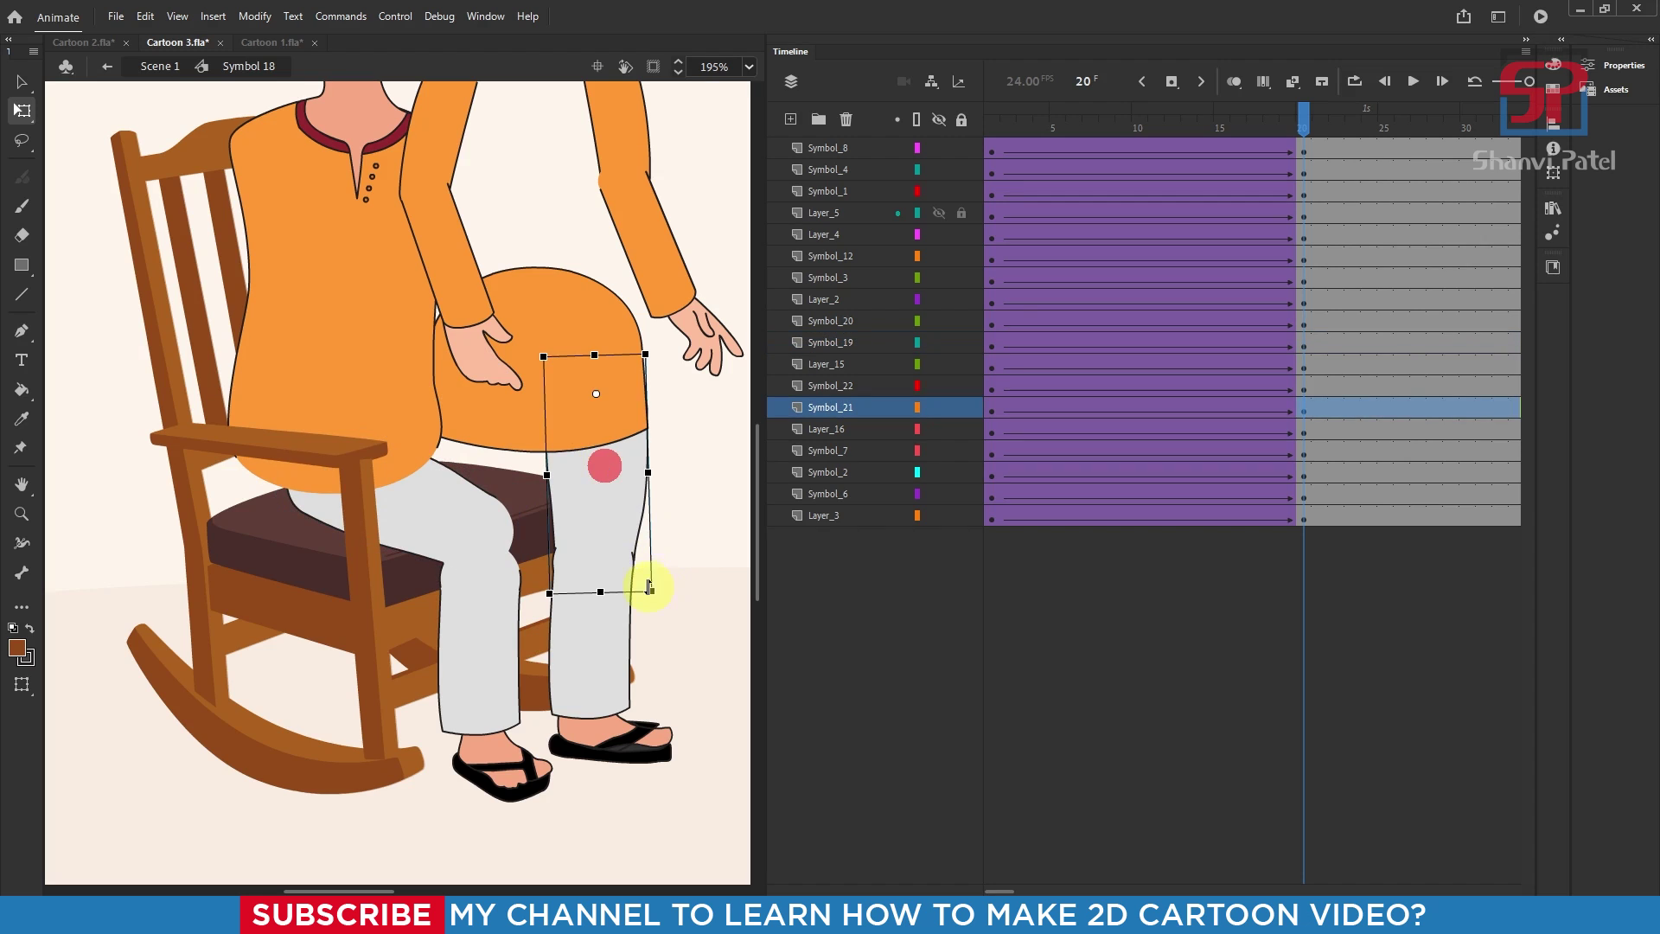
drag(662, 609, 693, 457)
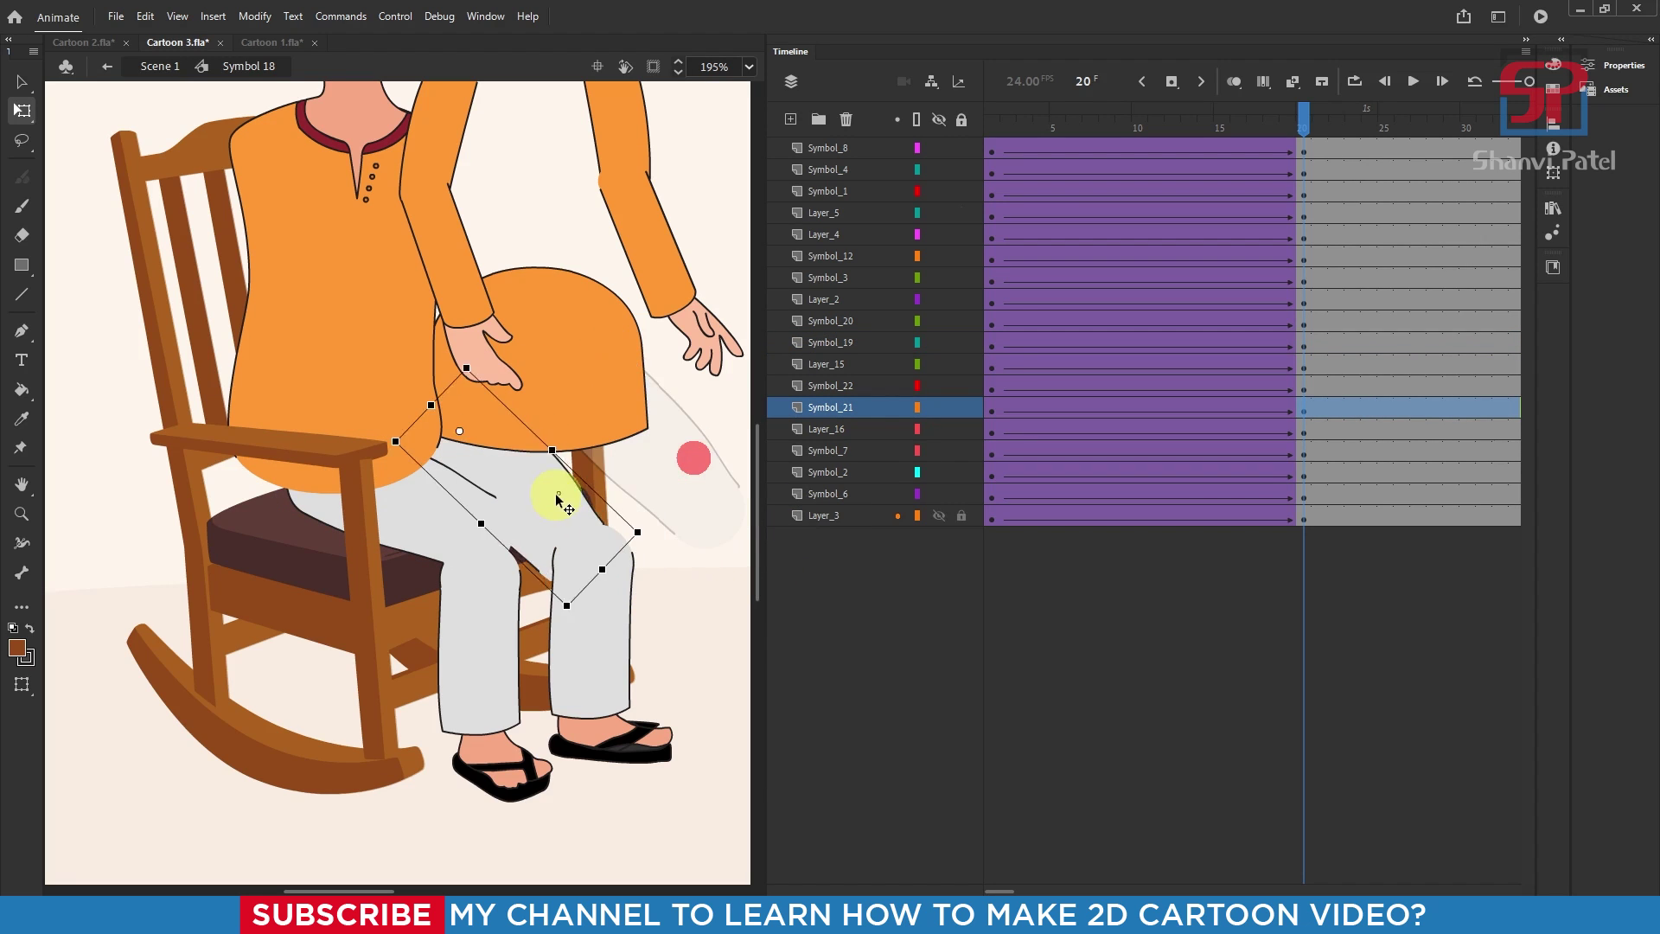
drag(542, 491, 541, 486)
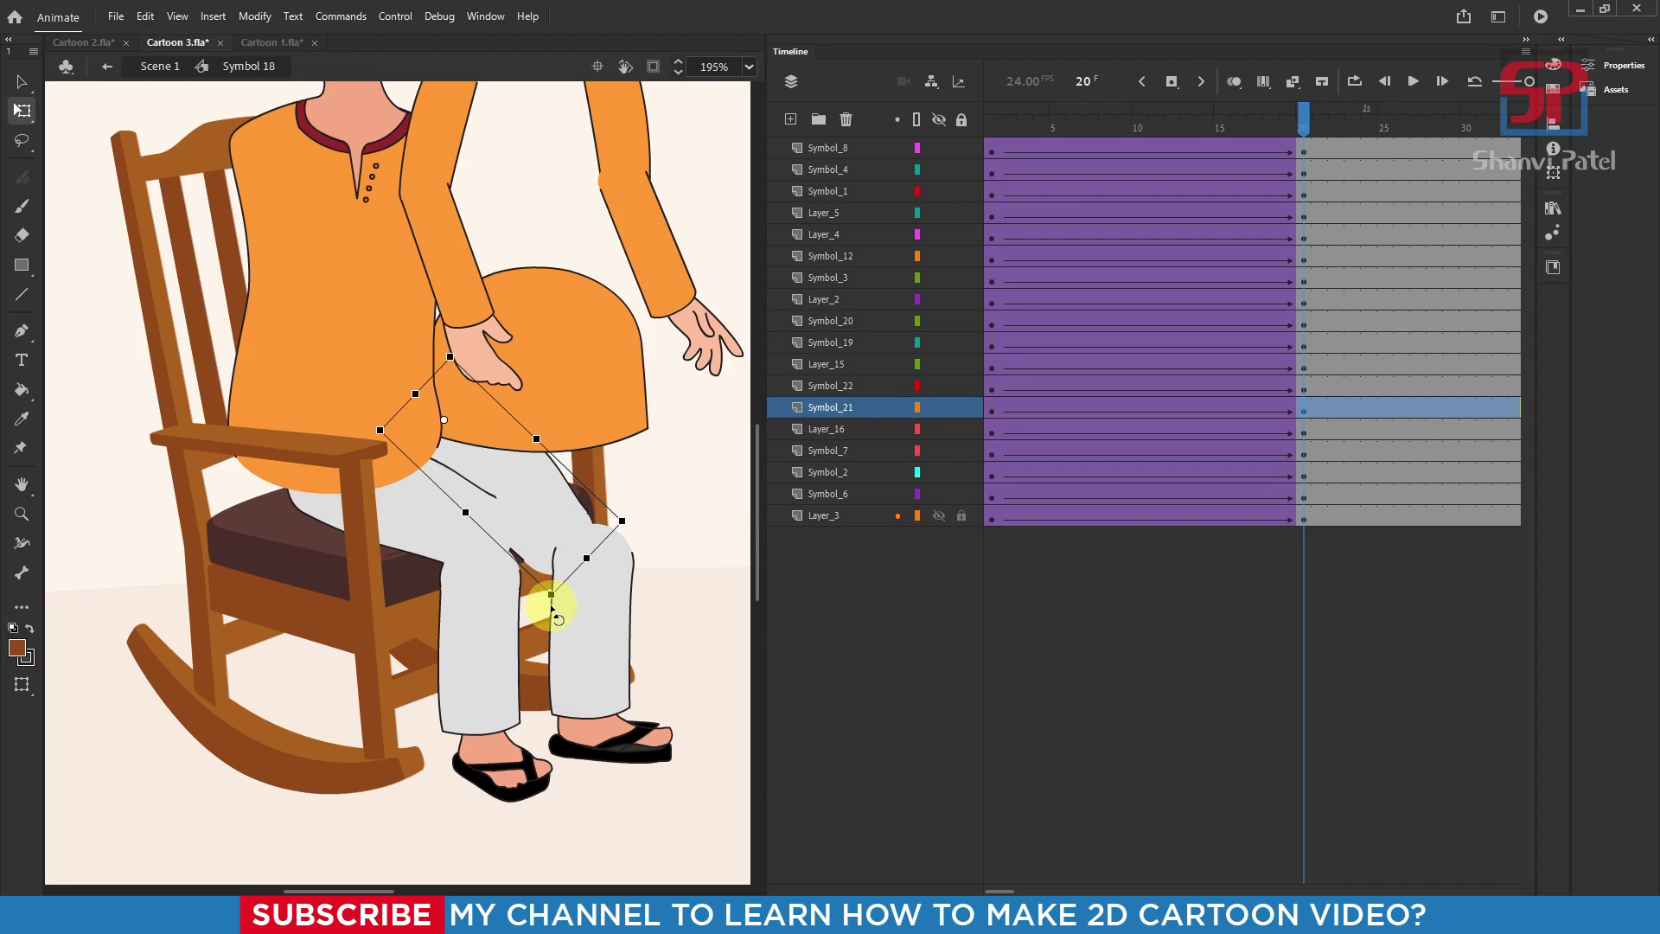
drag(552, 607, 605, 572)
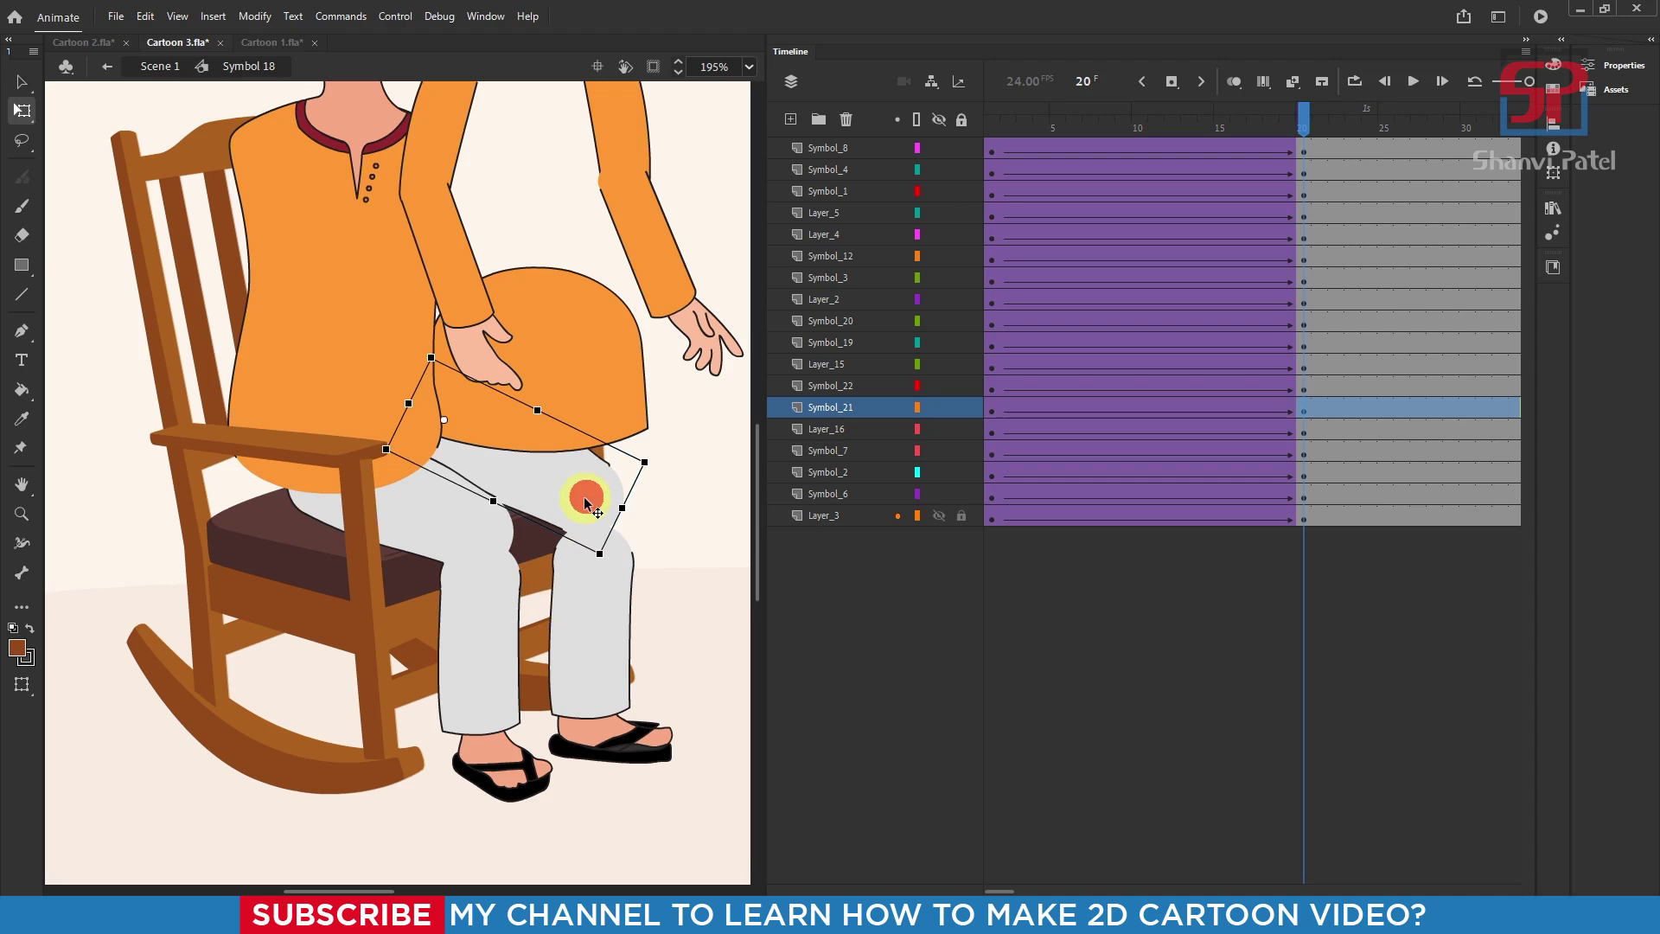
drag(585, 503, 581, 510)
Move the kurta's lower piece (Layer_2) onto the seated torso, rotate it toward the lap, and tilt the Symbol_3 torso forward to match.
drag(584, 355, 403, 425)
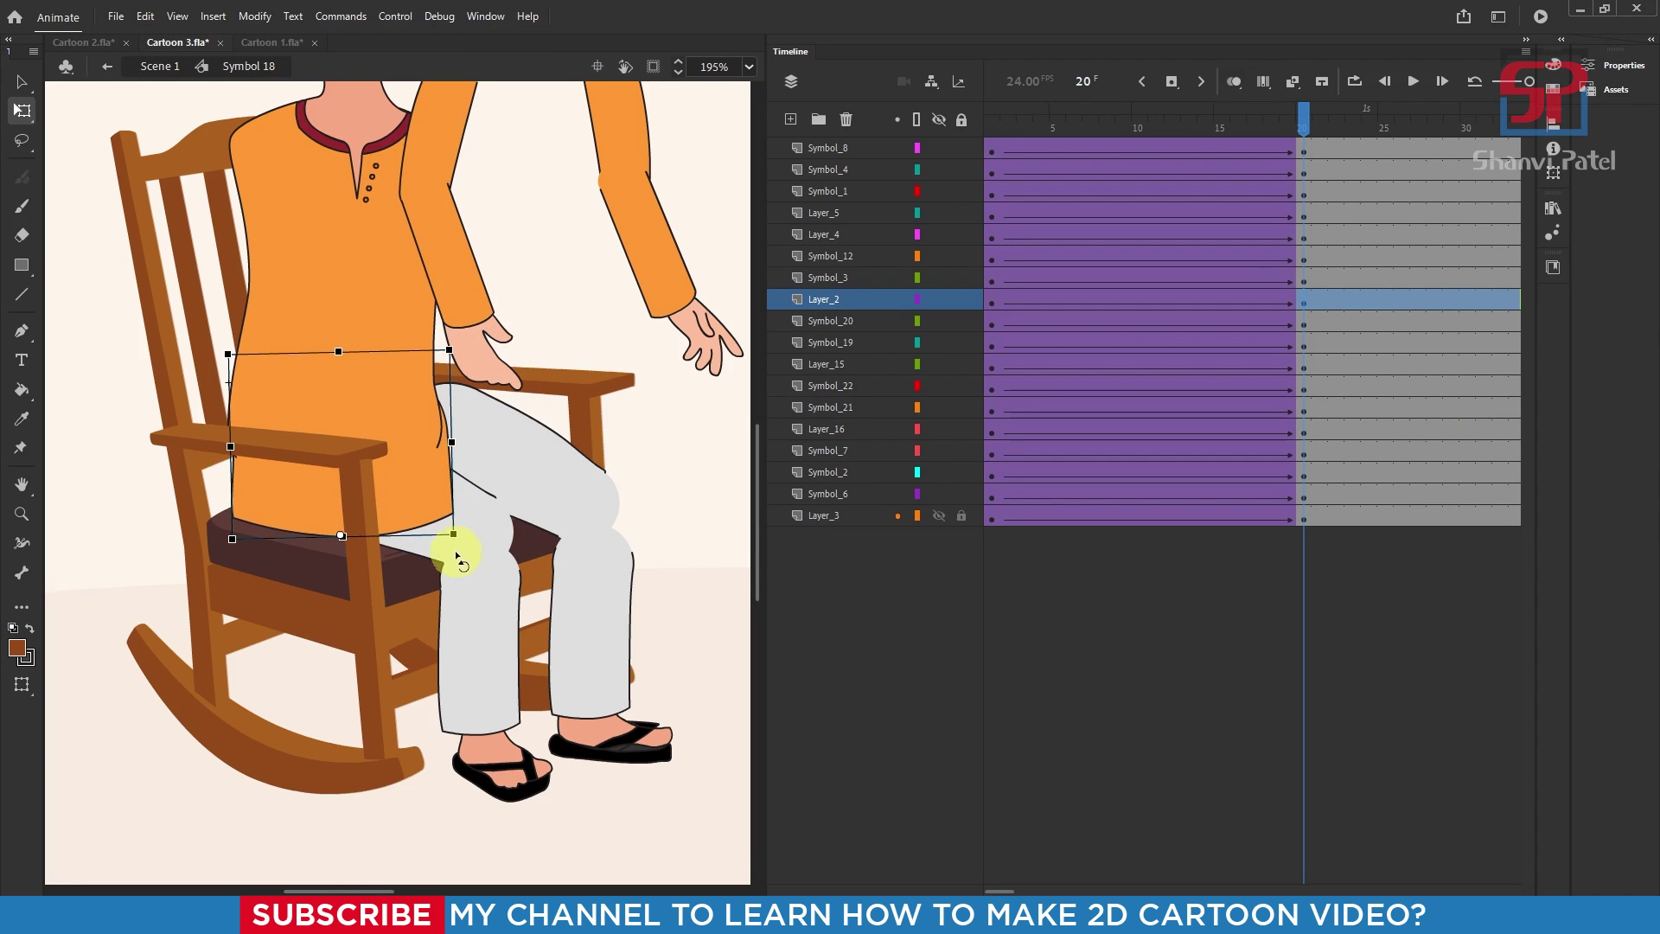
drag(466, 550, 481, 474)
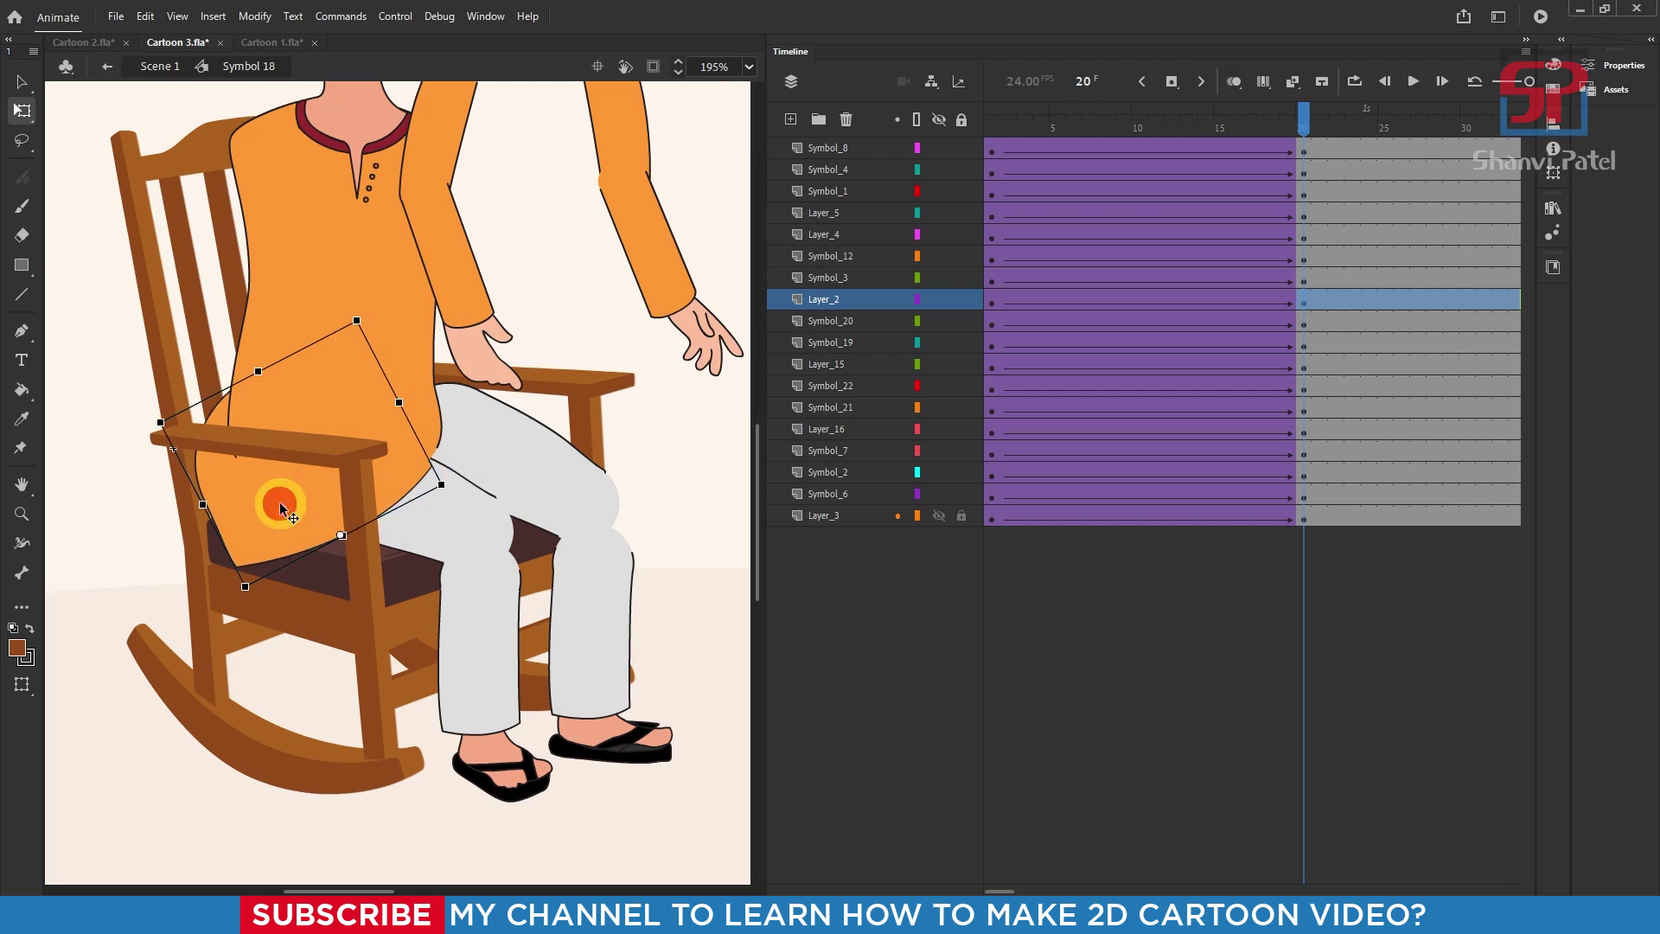
click(437, 314)
click(450, 460)
drag(427, 303, 347, 312)
drag(301, 502, 321, 469)
drag(375, 284, 344, 286)
drag(423, 471, 415, 484)
key(ctrl+z)
click(411, 513)
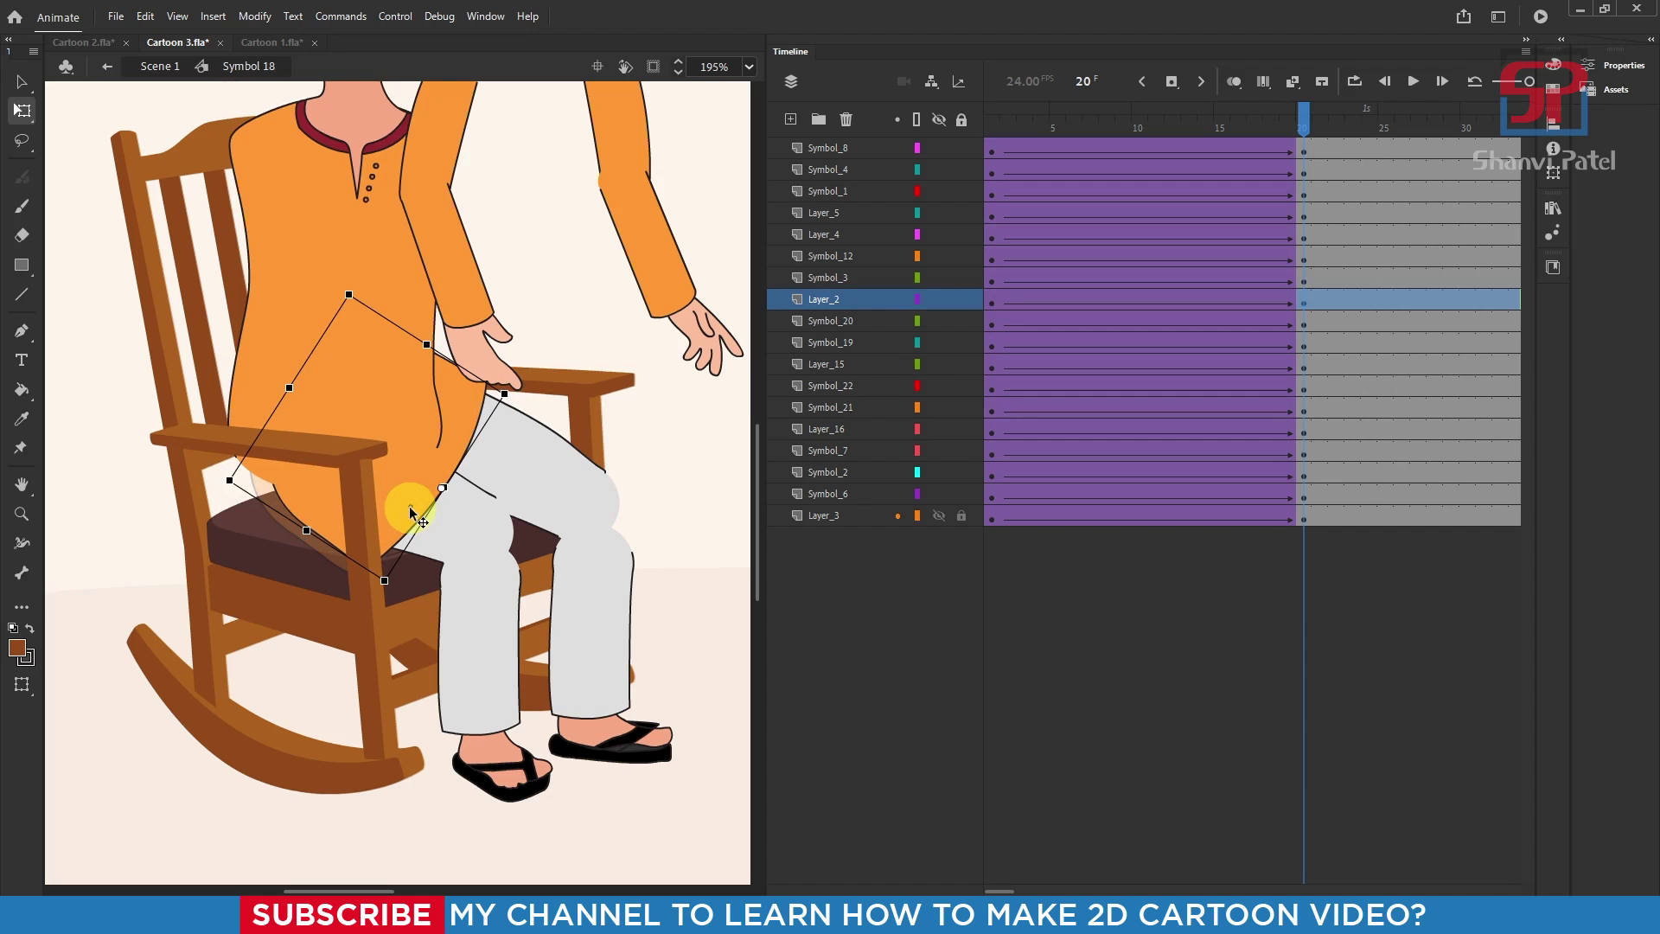
drag(299, 287, 331, 292)
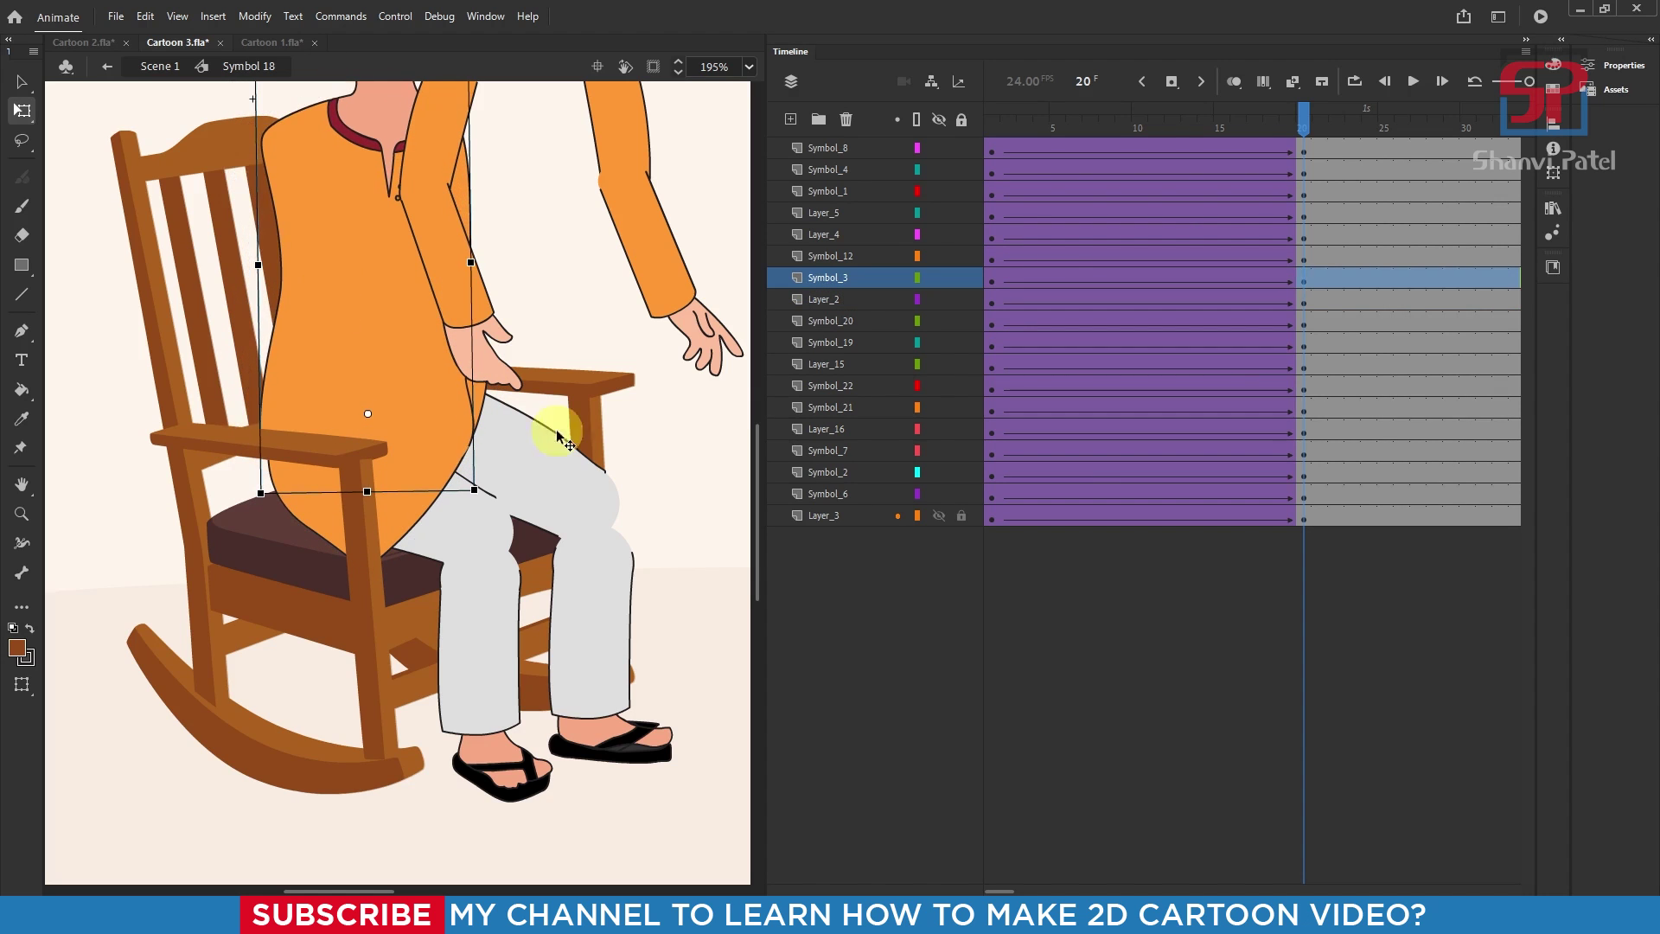
Adjust the Symbol_19 thigh, and move the Symbol_22 lower leg together with its Layer_16 foot up and back to the knee.
click(574, 487)
click(482, 529)
drag(542, 489, 547, 504)
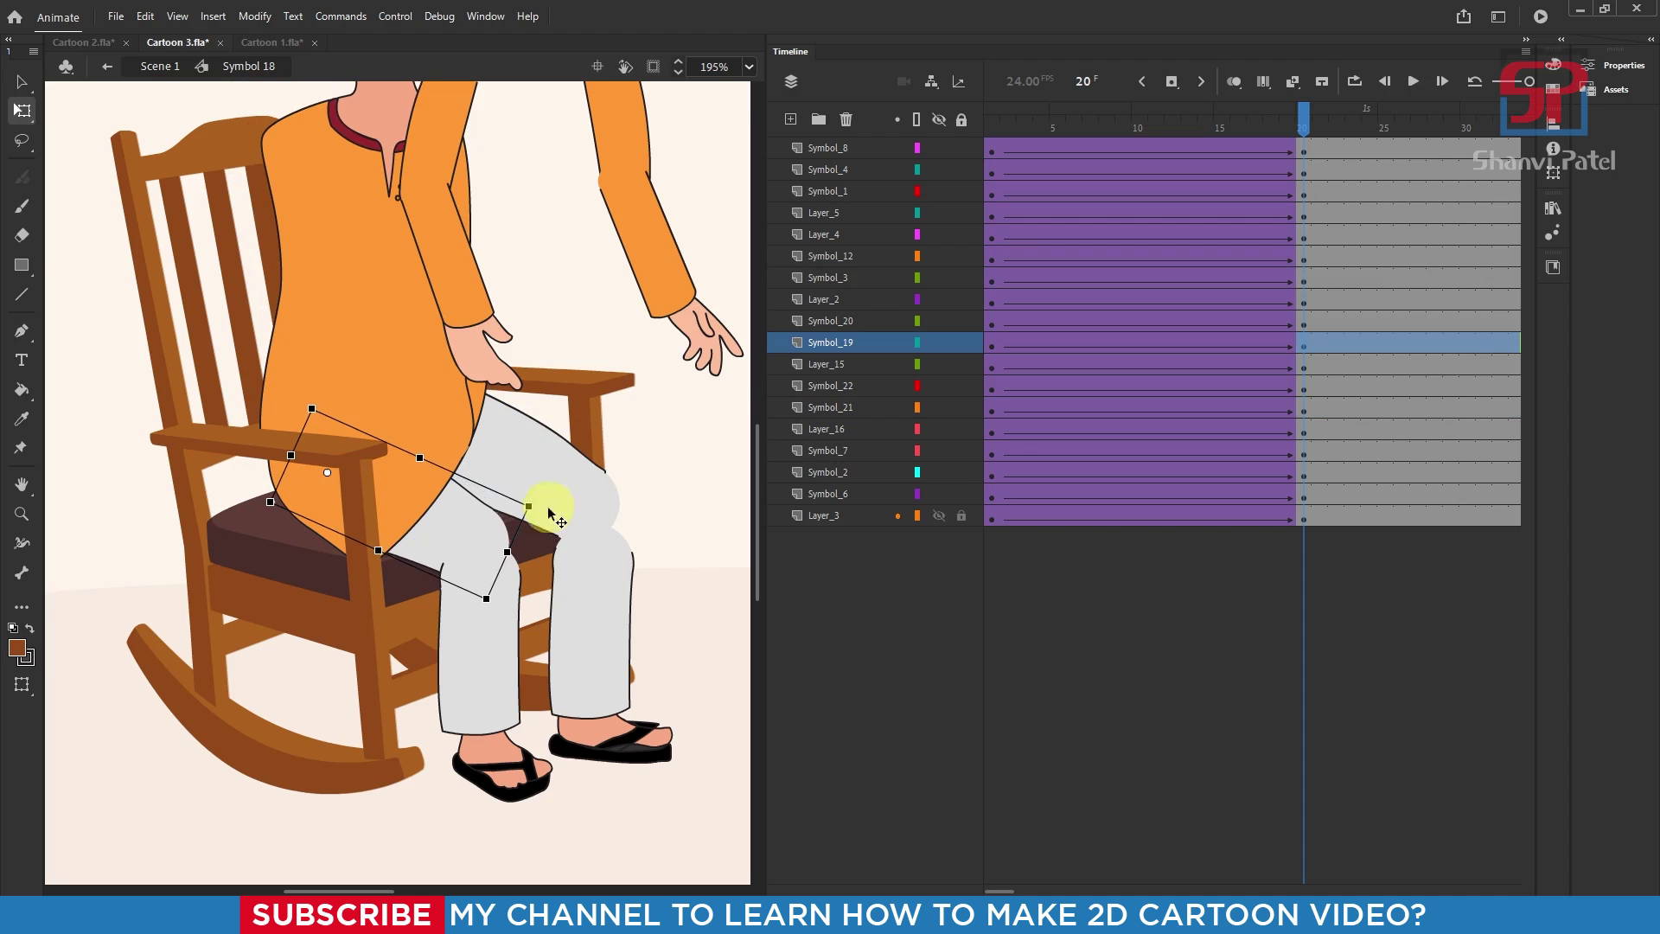
click(611, 563)
shift+click(667, 741)
click(605, 617)
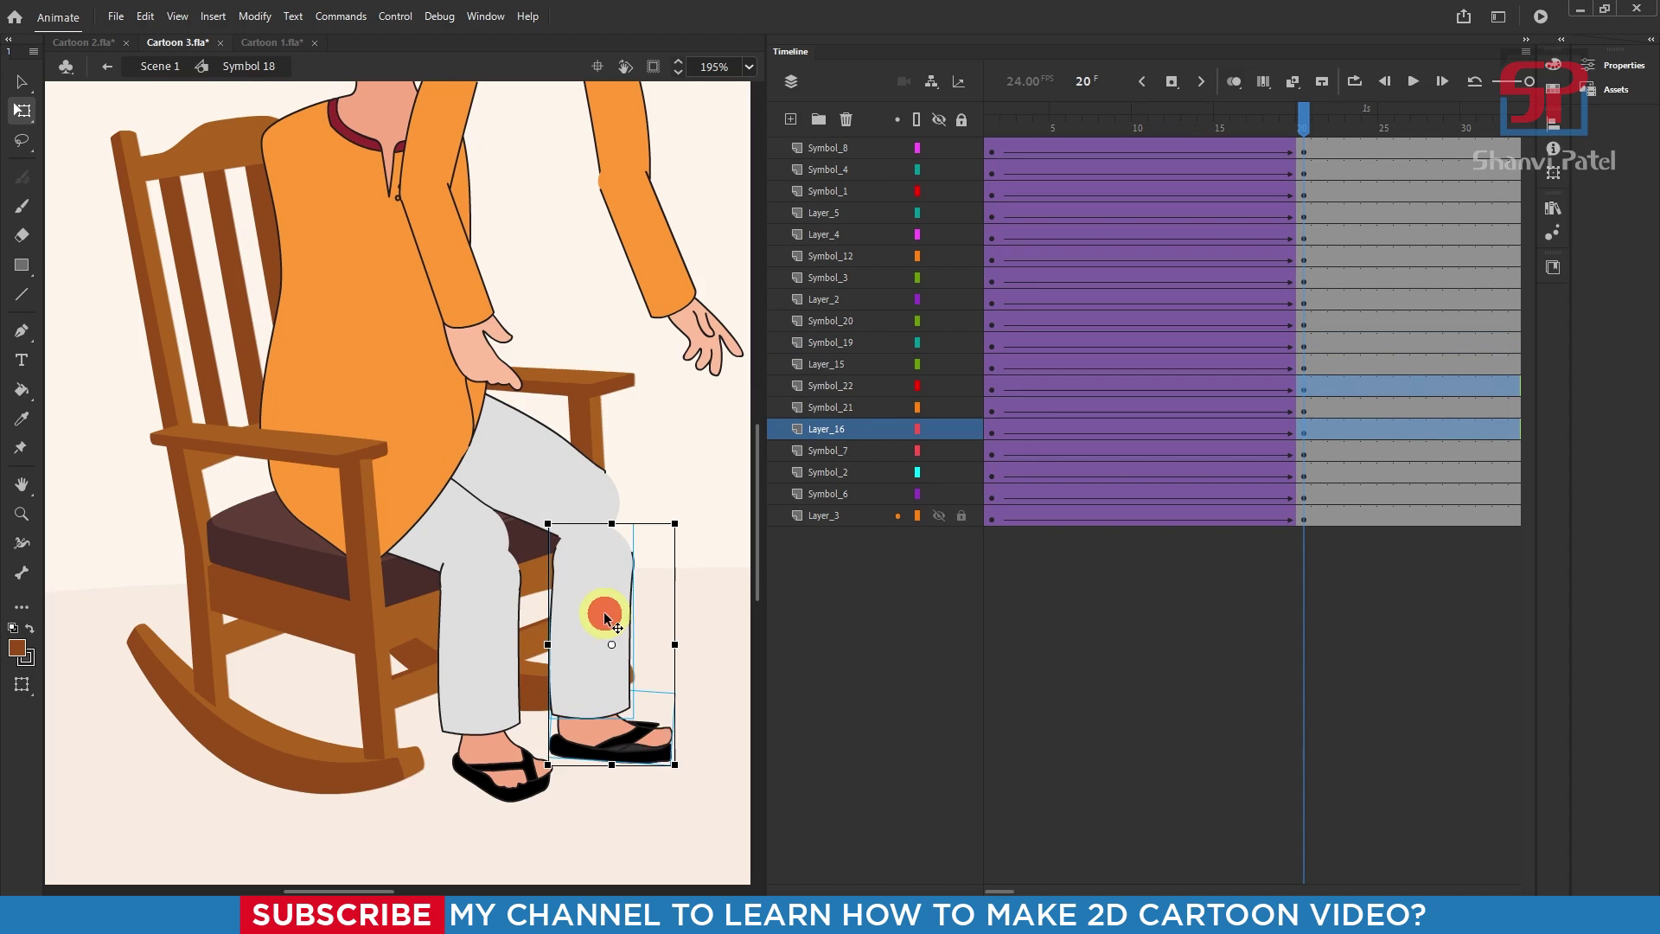
drag(606, 616, 578, 578)
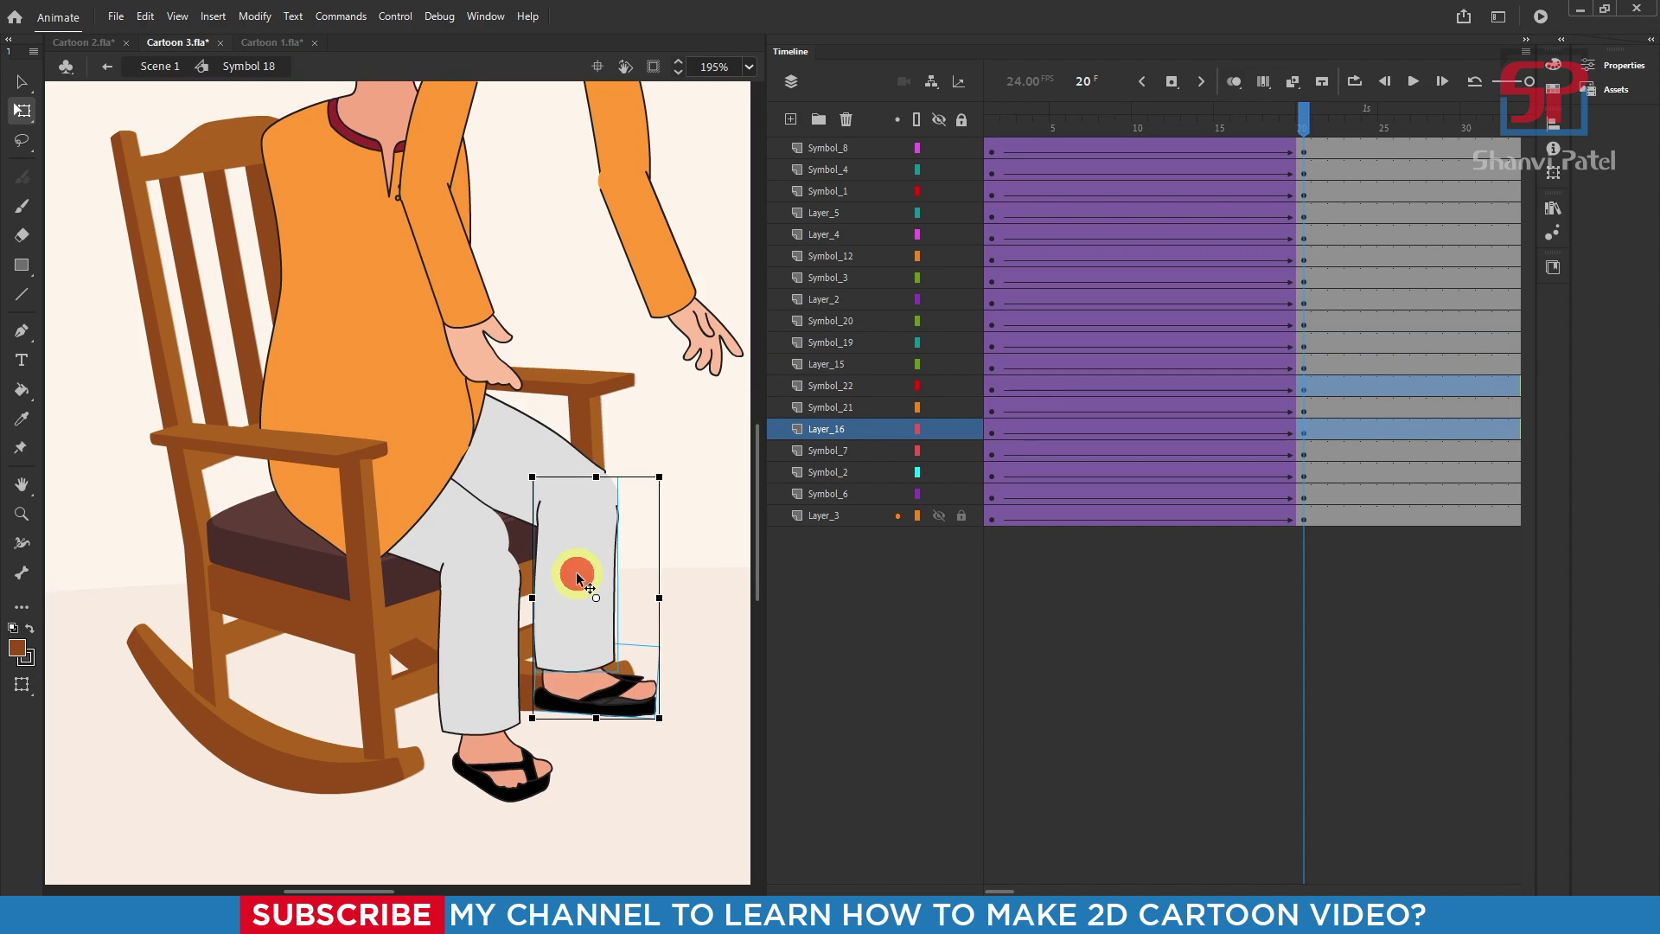
Raise the Symbol_20 lower leg and its Layer_15 foot to meet the knee of the Symbol_19 thigh.
click(475, 527)
drag(489, 612, 482, 567)
click(494, 631)
shift+click(509, 759)
Move the front arm with its hand (Symbol_8, Symbol_4 and Symbol_1) onto the seated torso's near shoulder.
scroll(589, 555, down, 4)
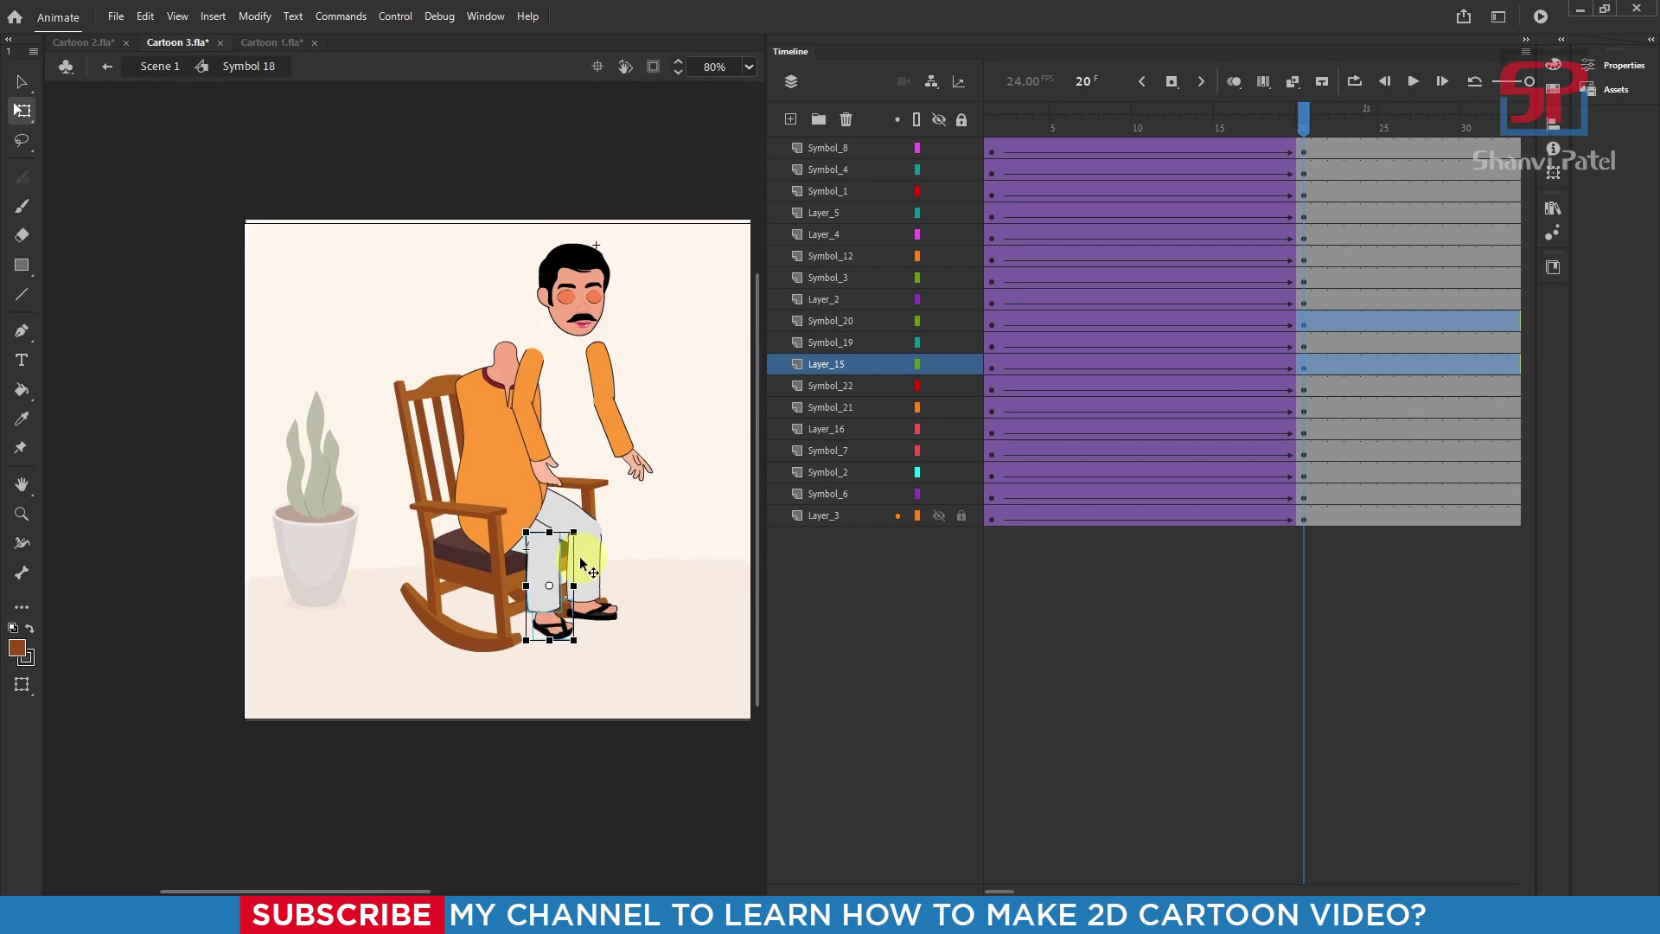
scroll(529, 409, up, 3)
scroll(495, 512, down, 1)
scroll(573, 333, up, 1)
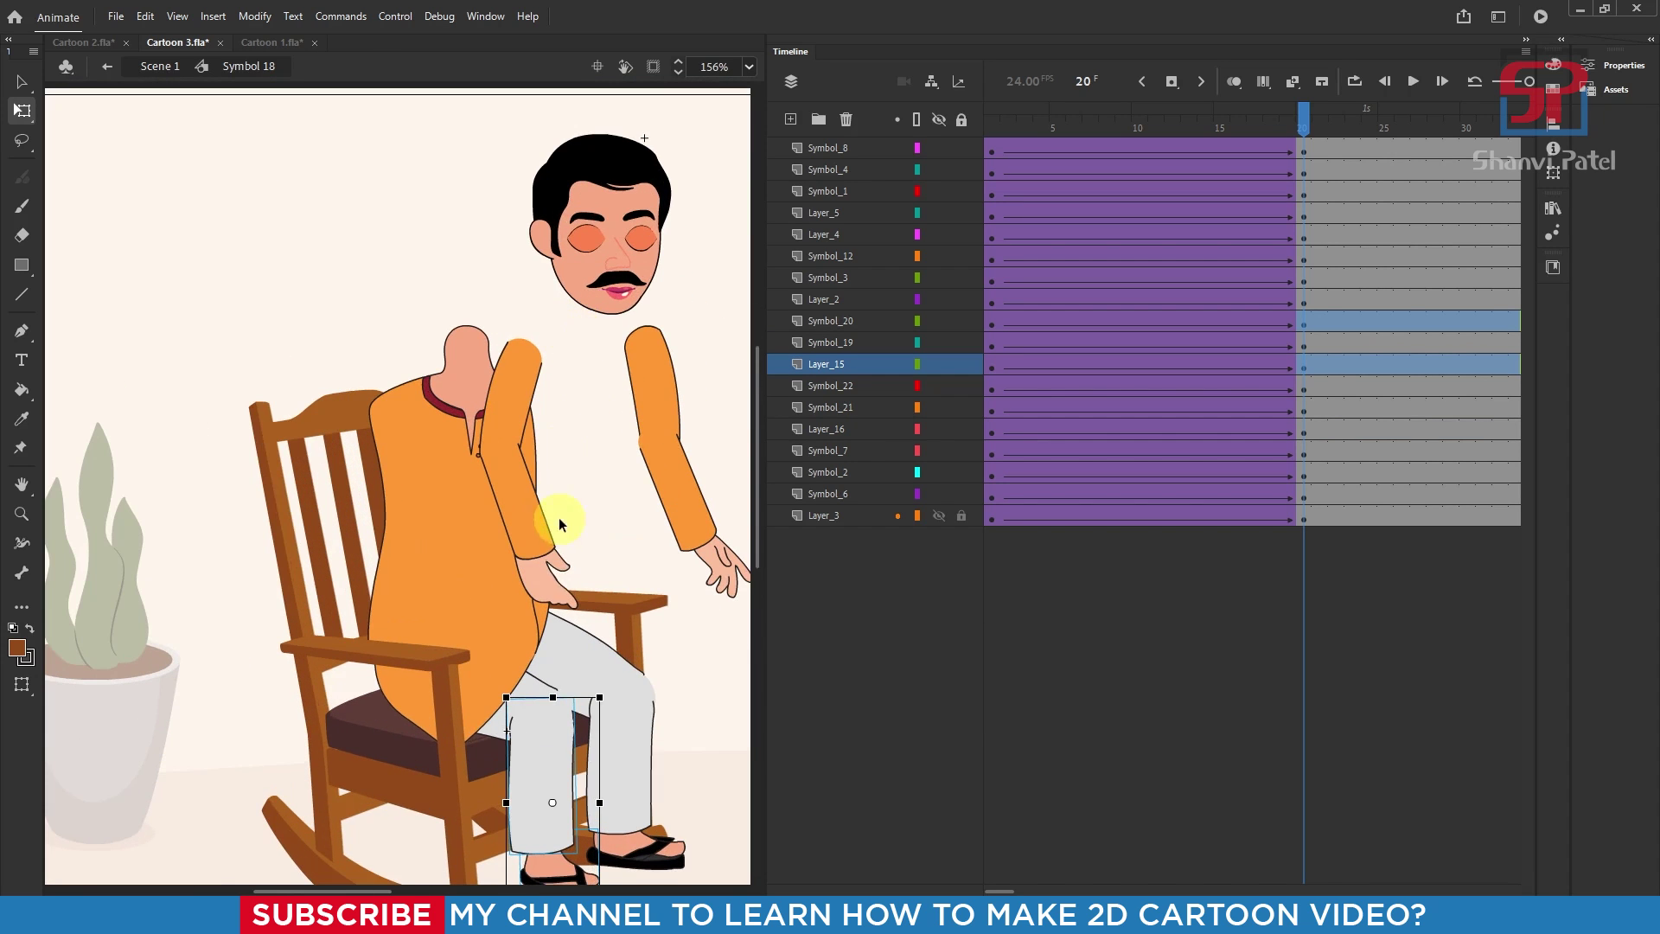
click(555, 584)
shift+click(522, 511)
shift+click(514, 382)
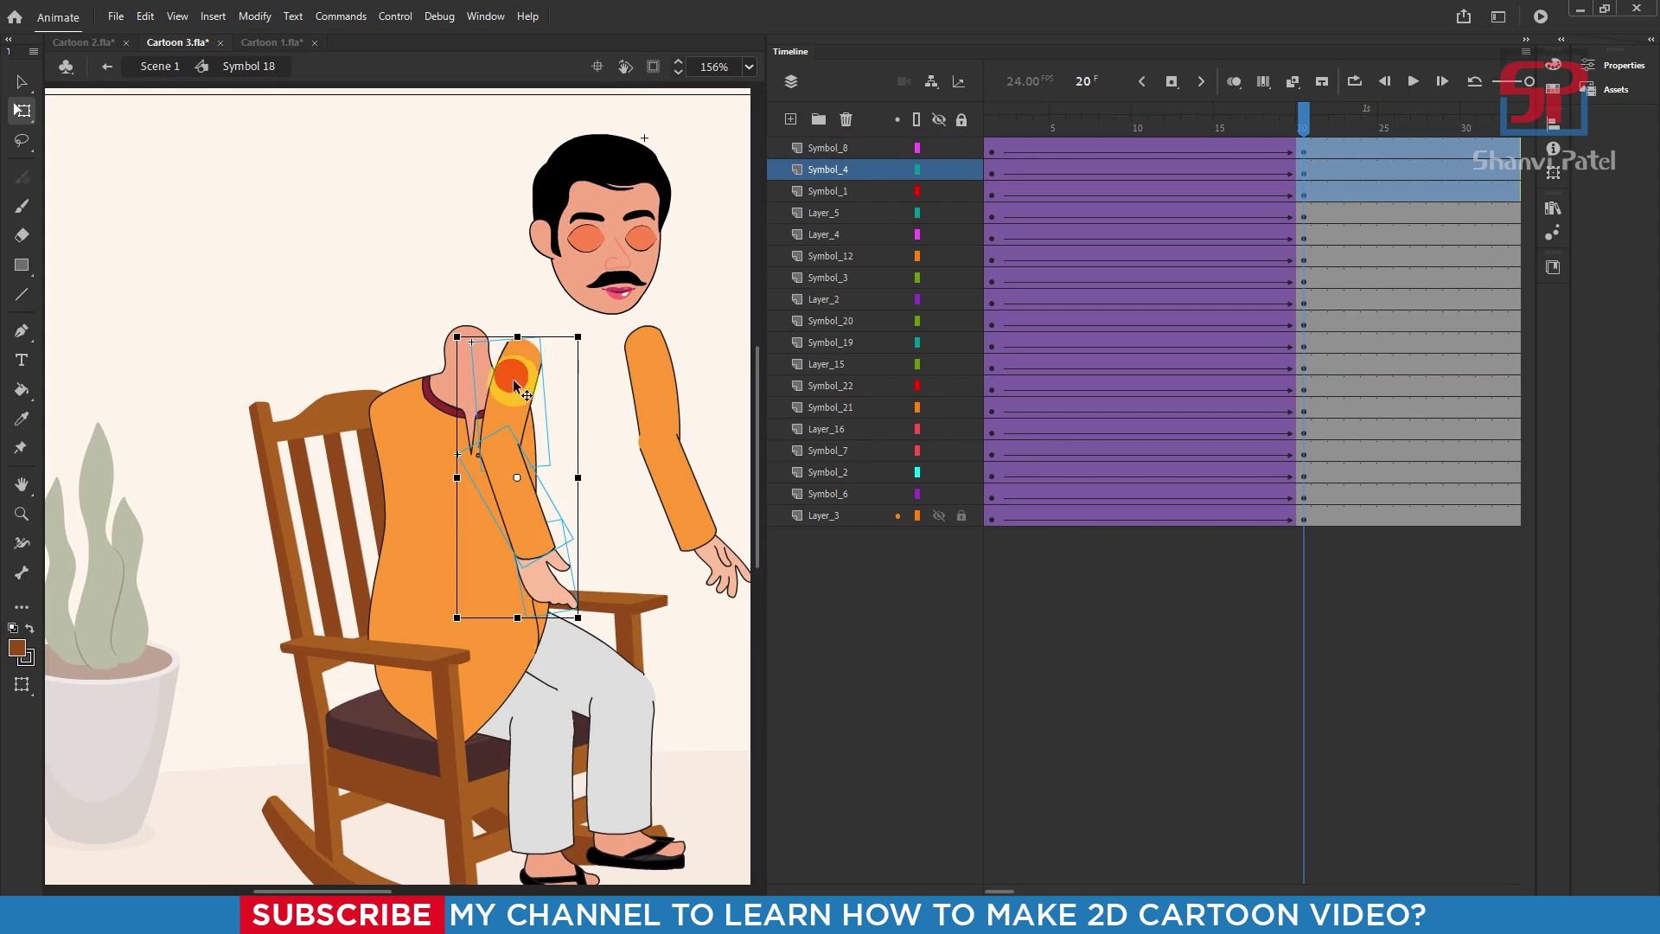
drag(514, 381, 390, 429)
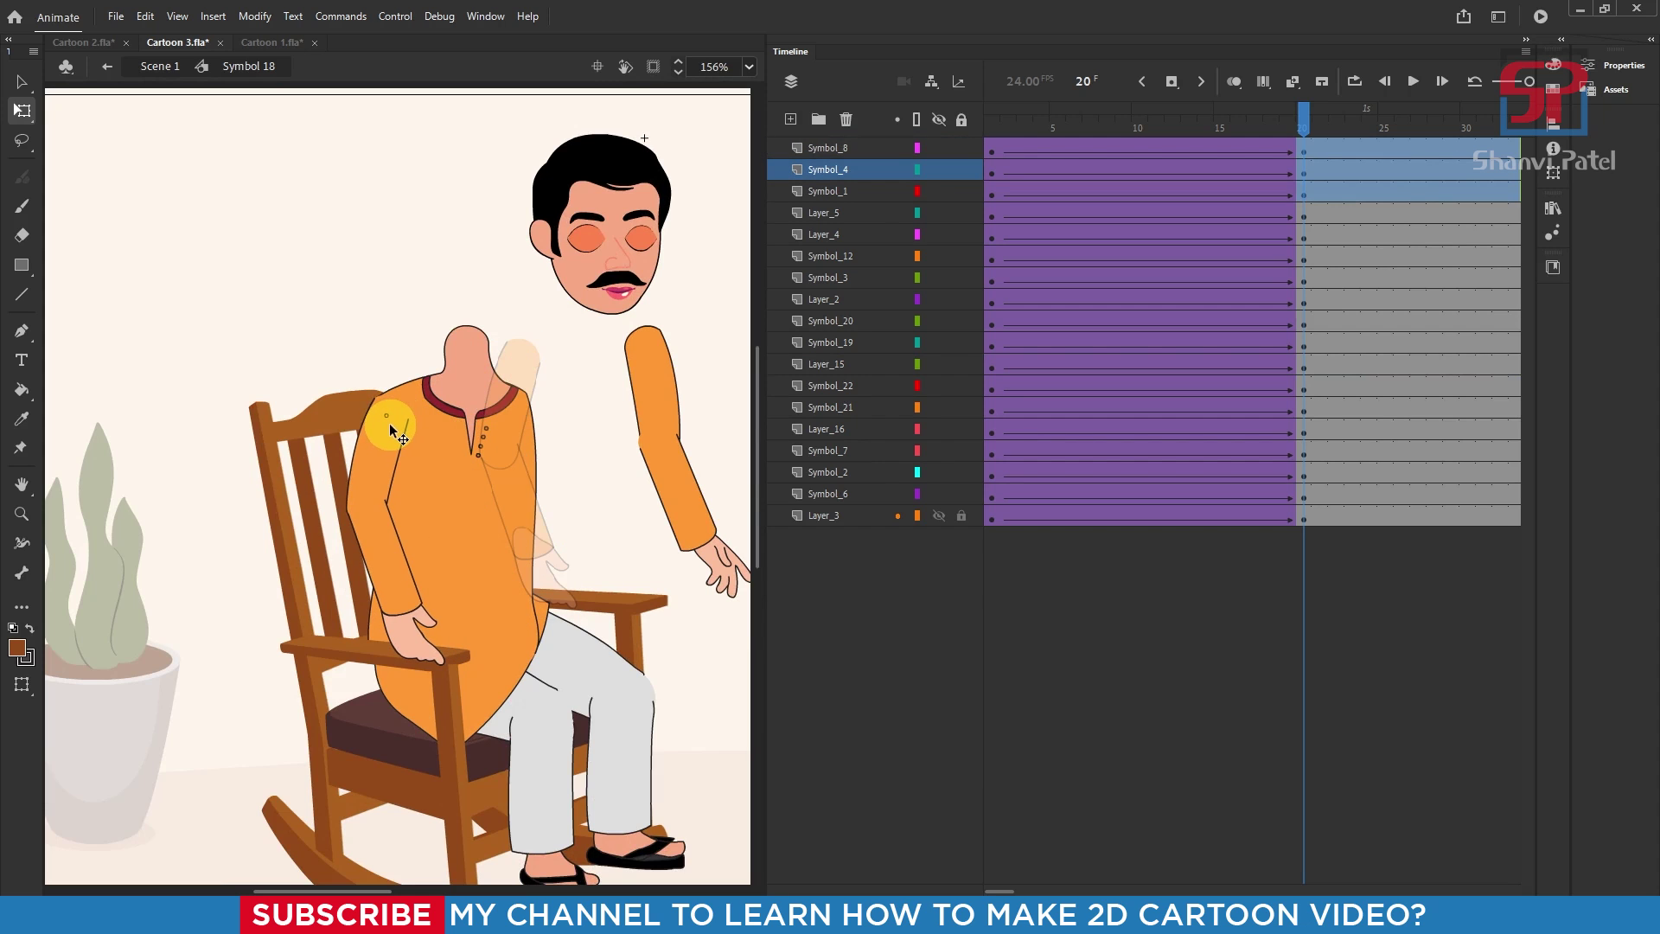
Move the rear arm with its hand (Symbol_7, Symbol_2 and Symbol_6) to the torso's far shoulder.
click(660, 356)
shift+click(676, 489)
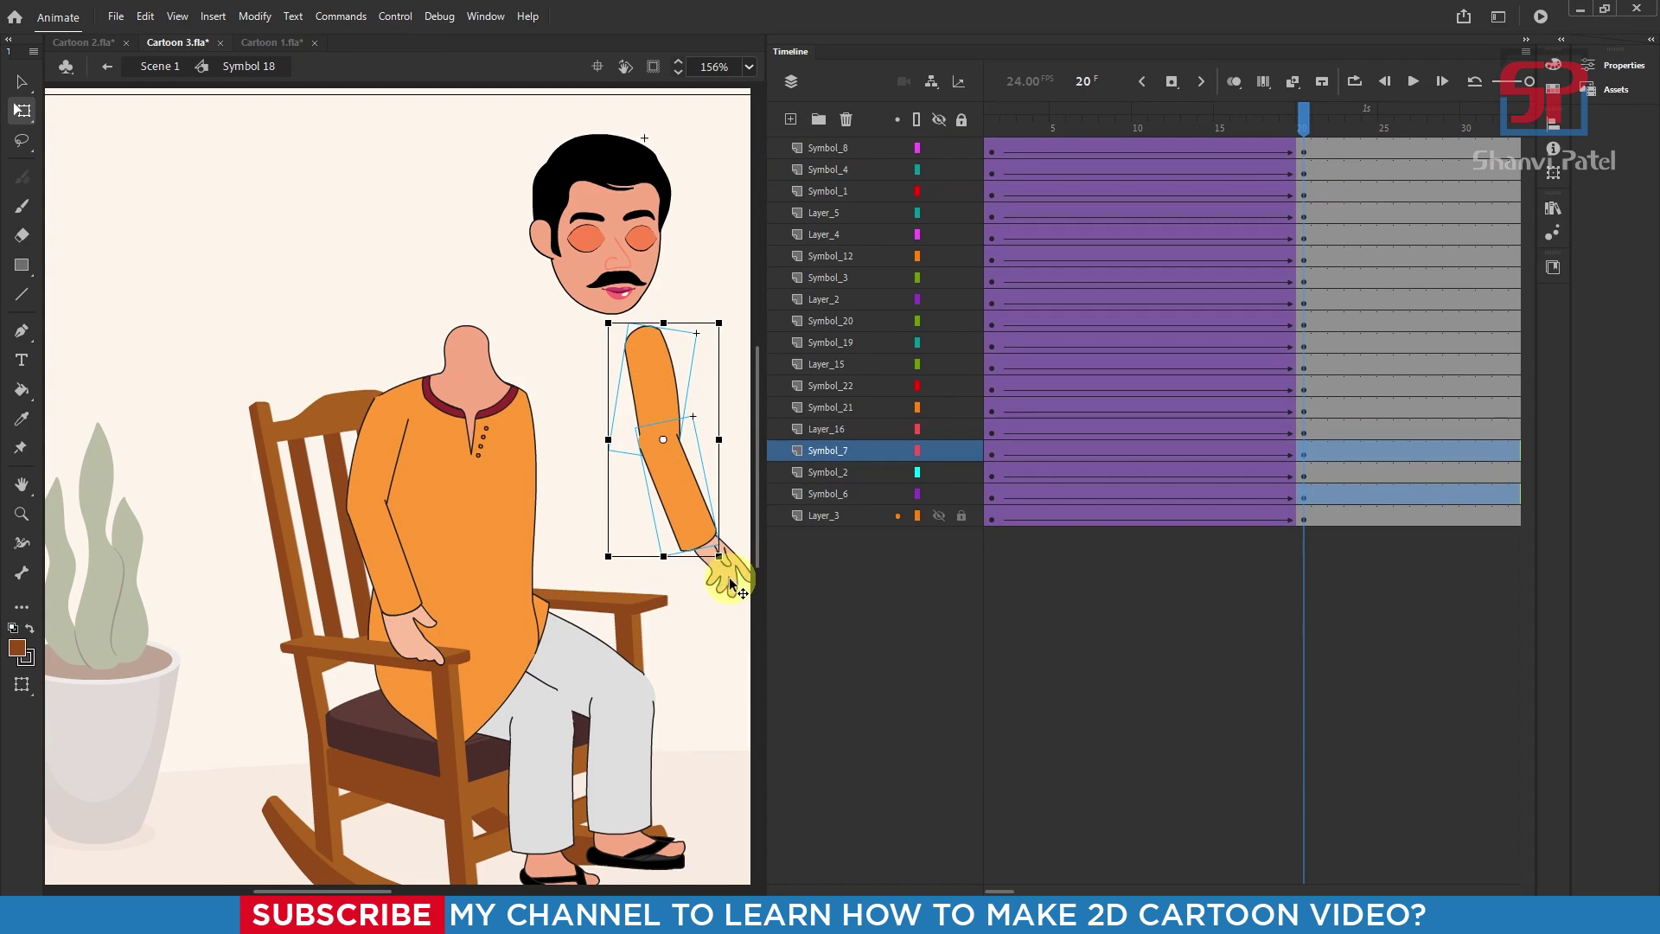
shift+click(730, 580)
drag(659, 382, 529, 439)
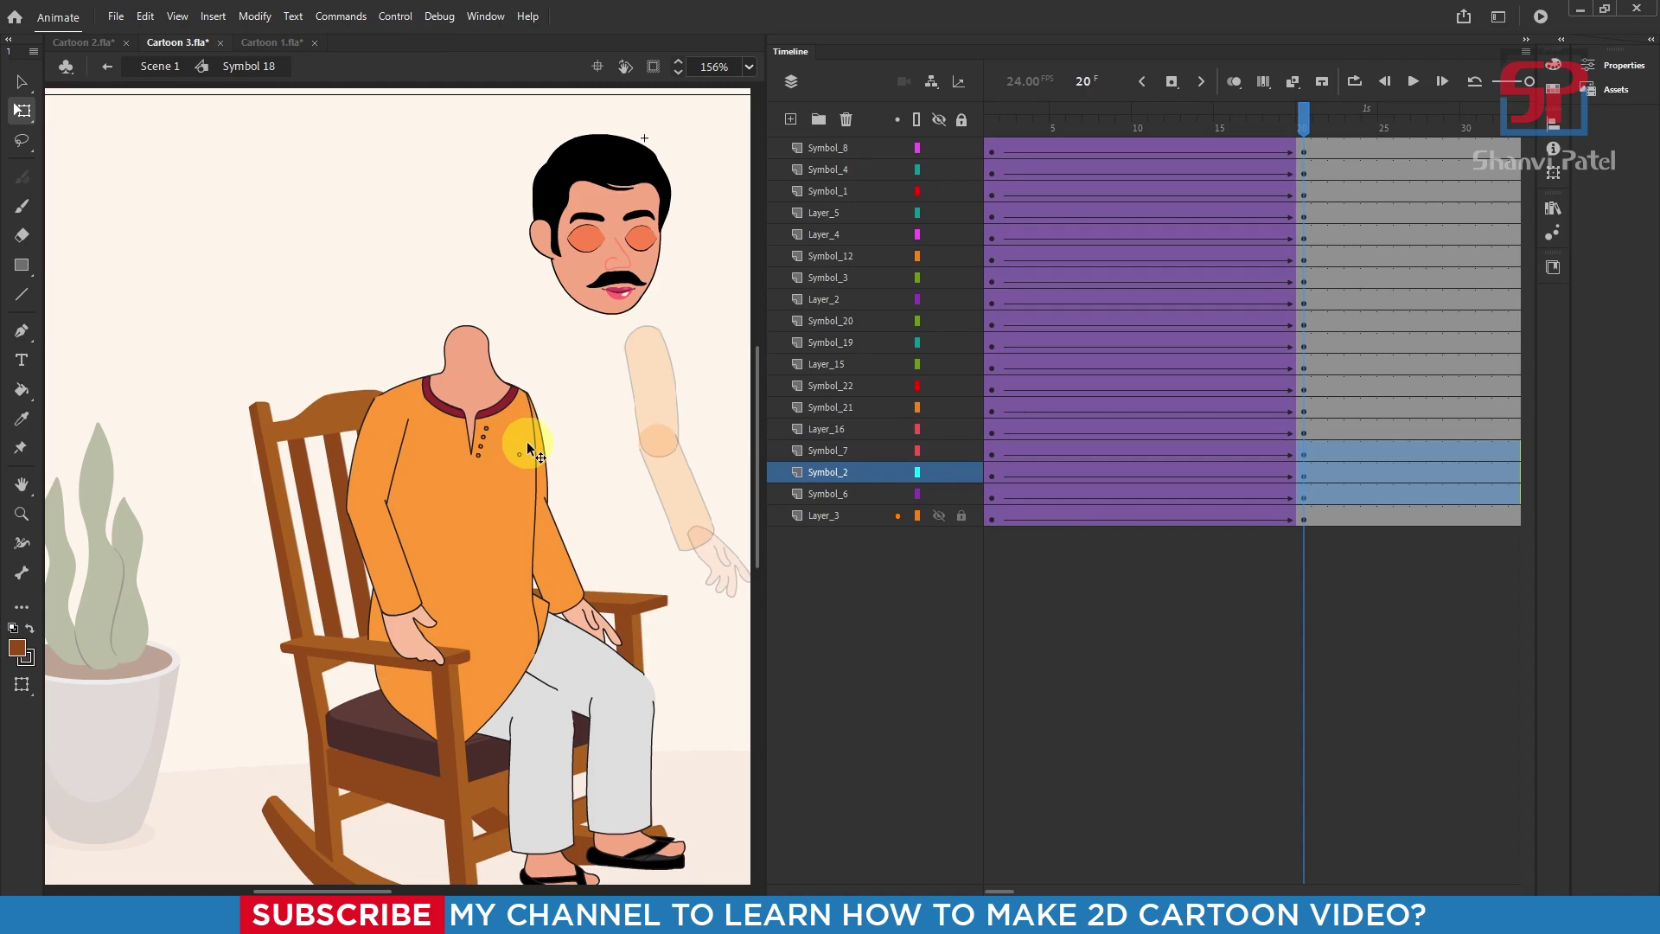
Rotate the rear forearm (Symbol_7) outward and place its hand on the chair's far armrest.
scroll(666, 627, up, 3)
click(645, 485)
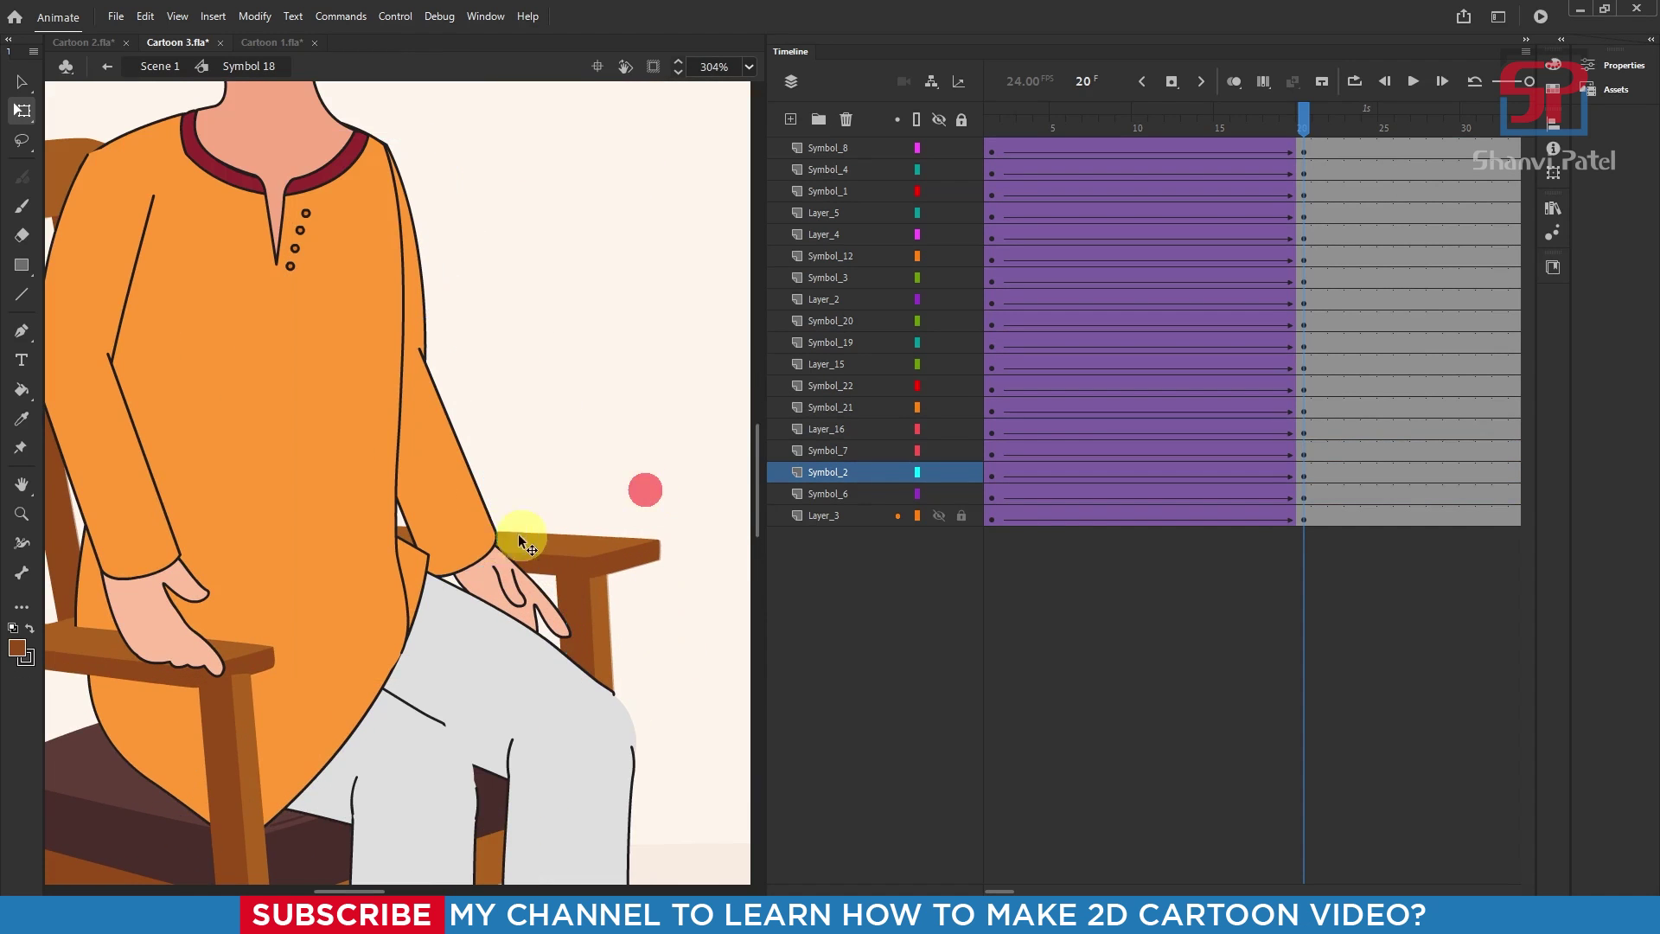
click(473, 519)
mouse_move(508, 579)
mouse_down()
mouse_move(549, 551)
mouse_move(574, 572)
mouse_move(666, 549)
mouse_move(576, 531)
mouse_move(593, 492)
mouse_move(530, 563)
mouse_move(503, 576)
mouse_move(489, 560)
mouse_up()
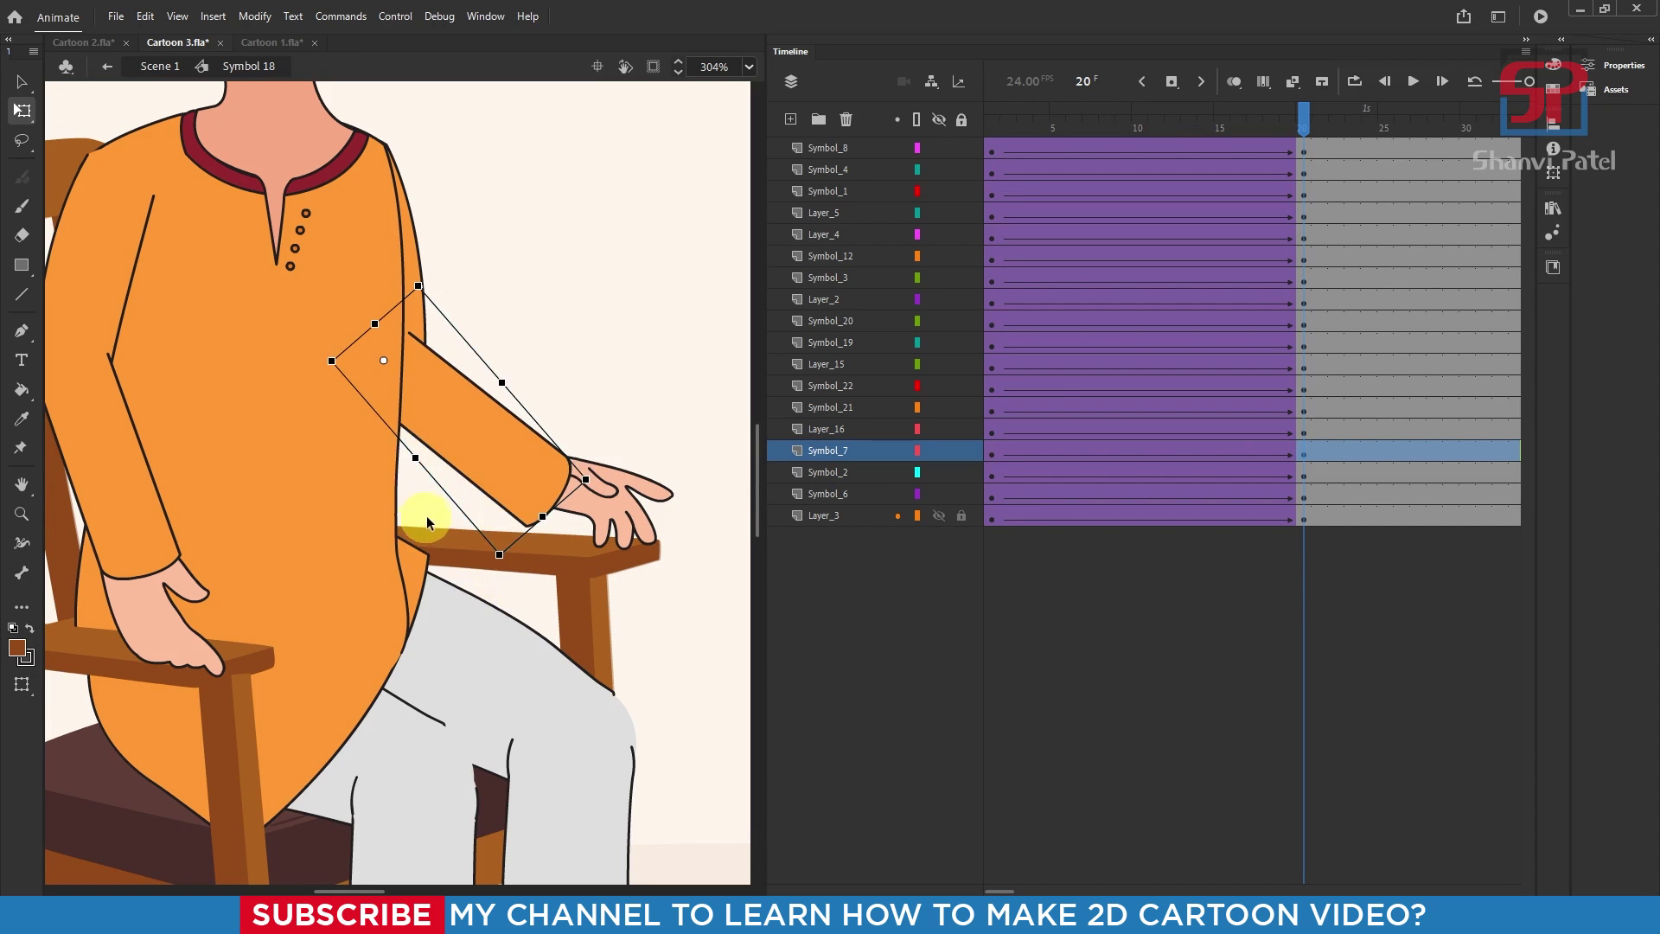
Move the head and face (Layer_4 and Symbol_12) down onto the seated man's neck.
scroll(427, 515, down, 4)
scroll(461, 238, up, 3)
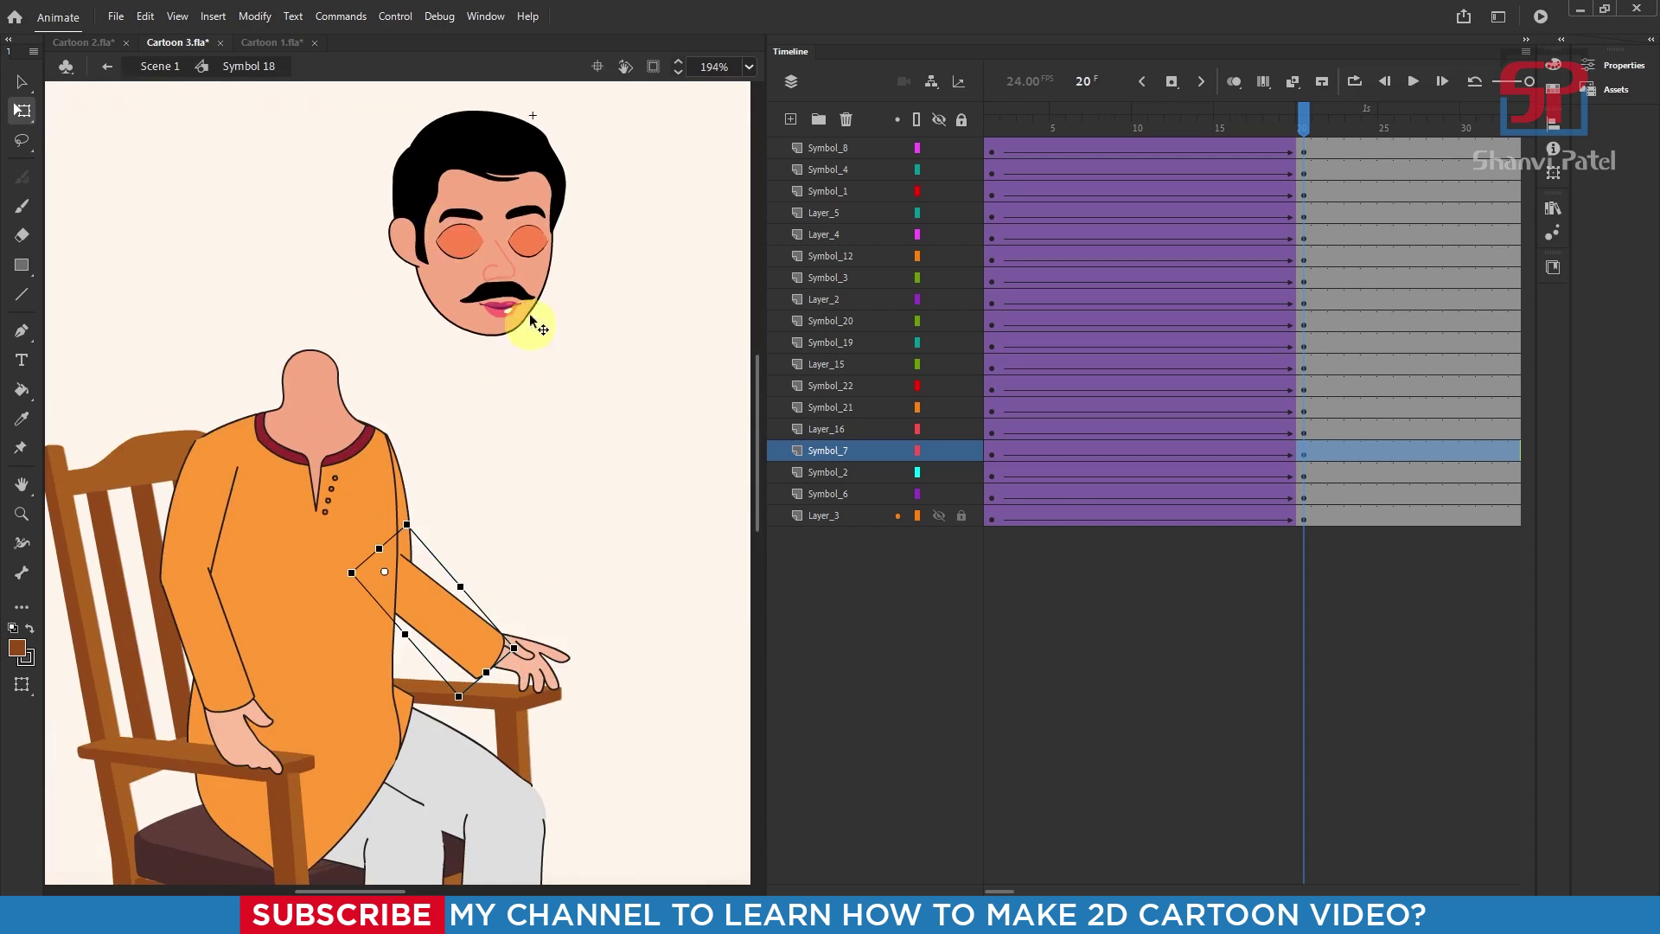
click(527, 249)
shift+click(506, 313)
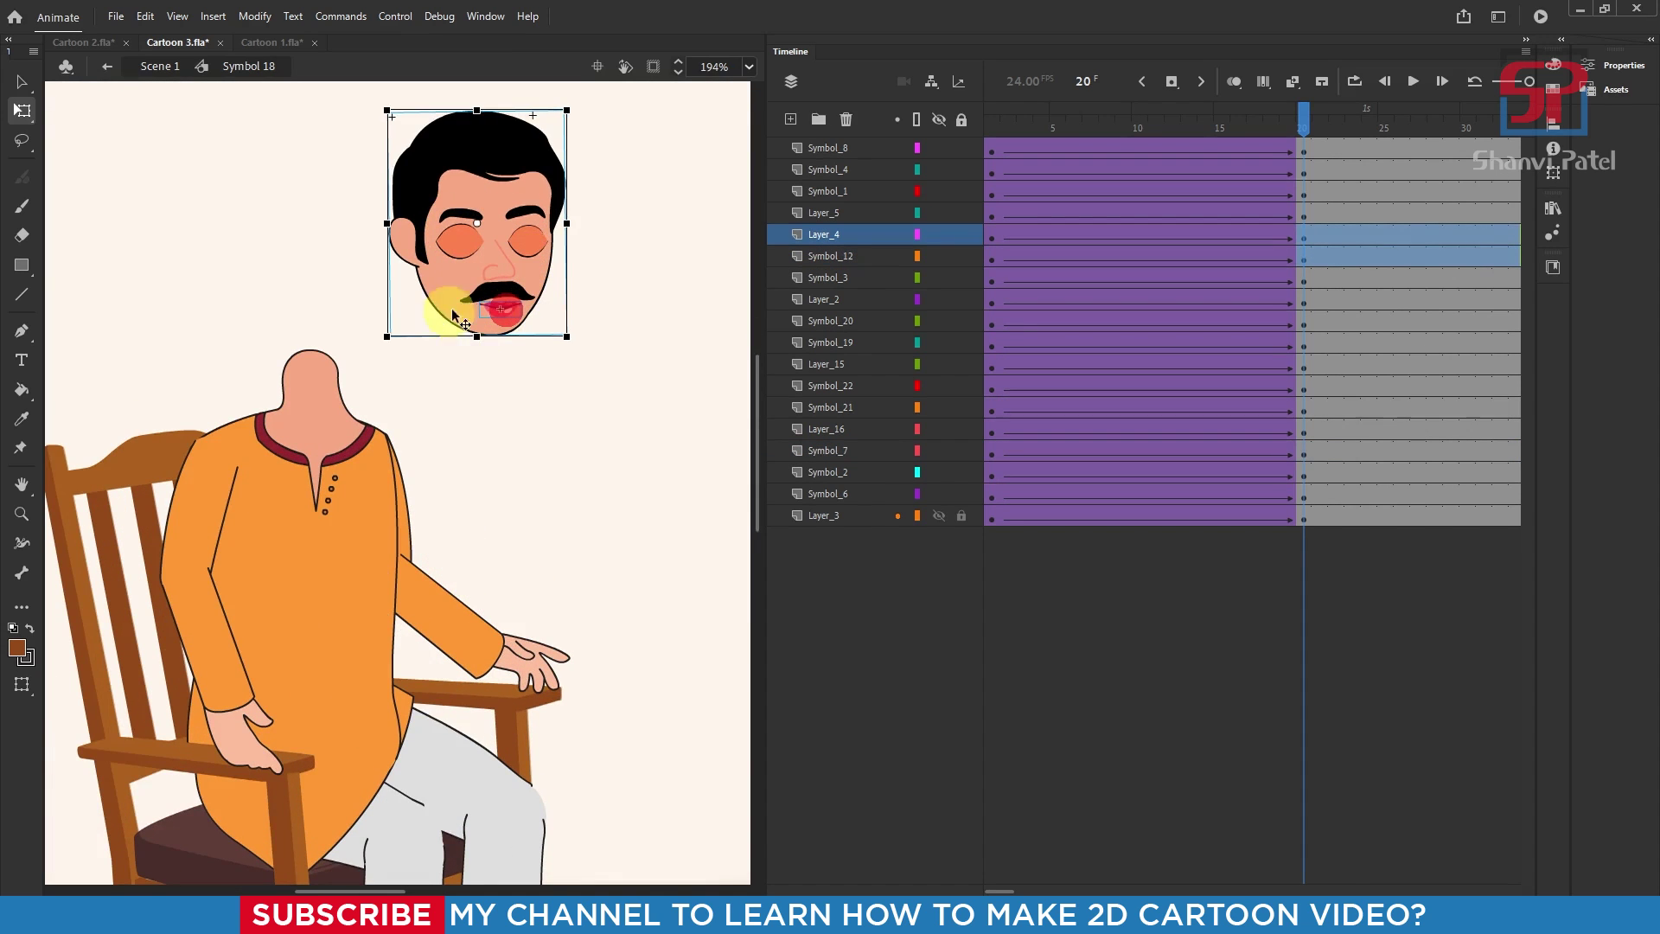
drag(521, 229, 351, 296)
scroll(482, 426, down, 3)
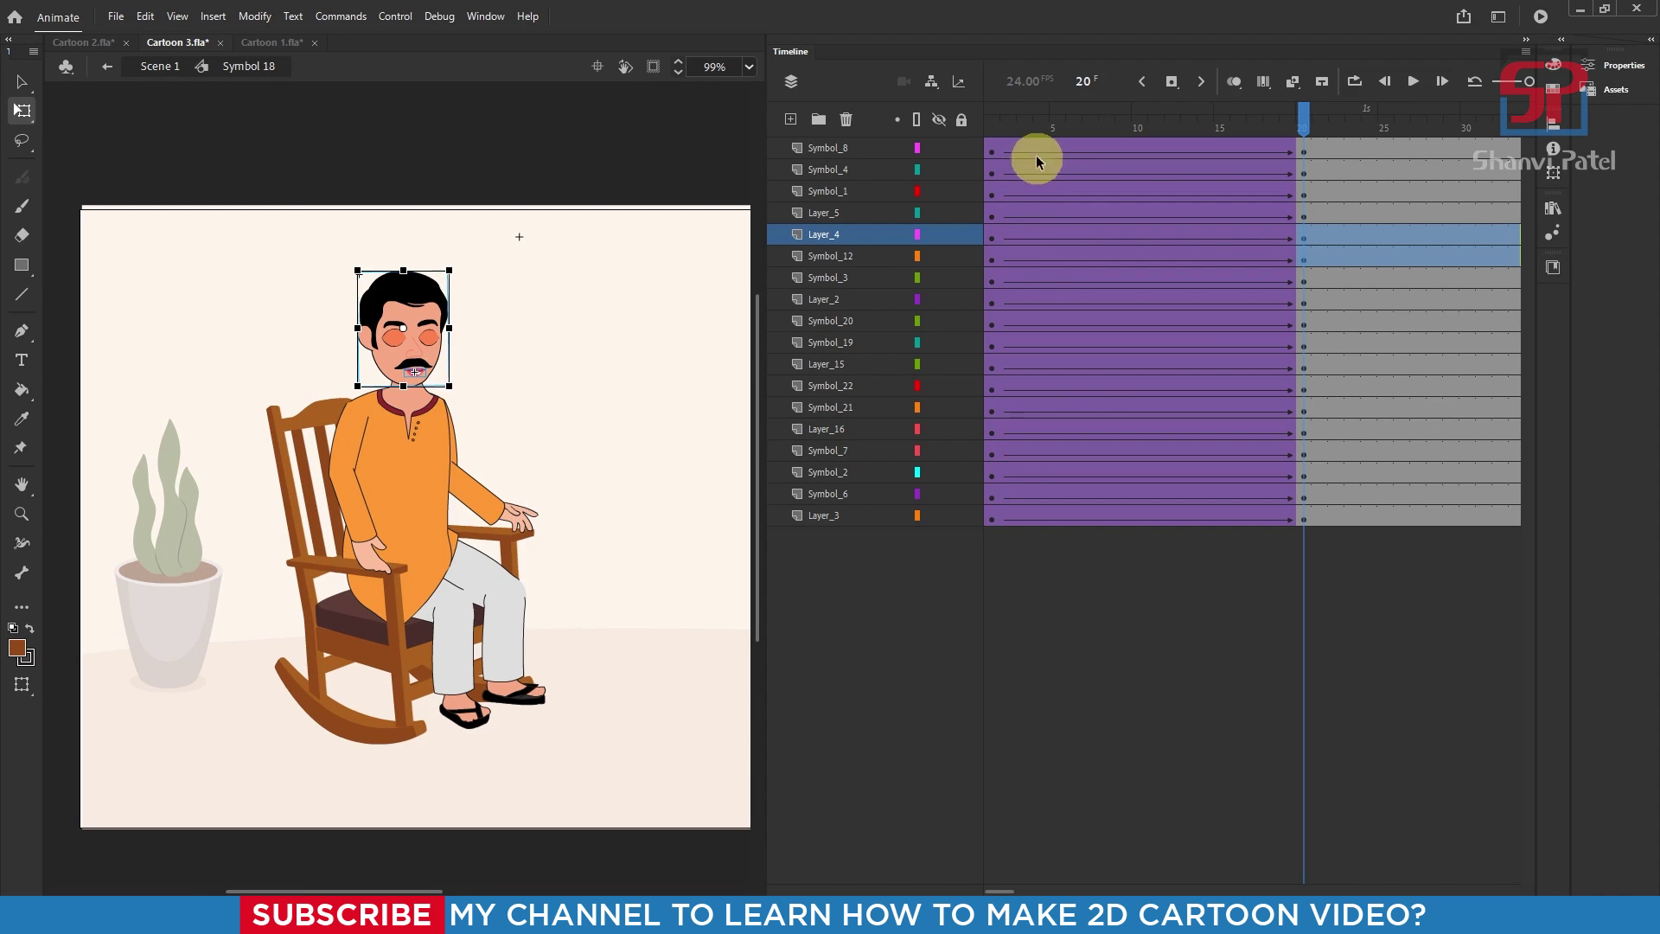
Play the sitting-down animation from frame 1 to check the motion.
drag(981, 130, 956, 179)
click(1412, 85)
click(1412, 85)
At frame 9, shift both thighs (Symbol_19 and Symbol_21) slightly so they line up with the lower legs.
drag(1206, 130, 1126, 130)
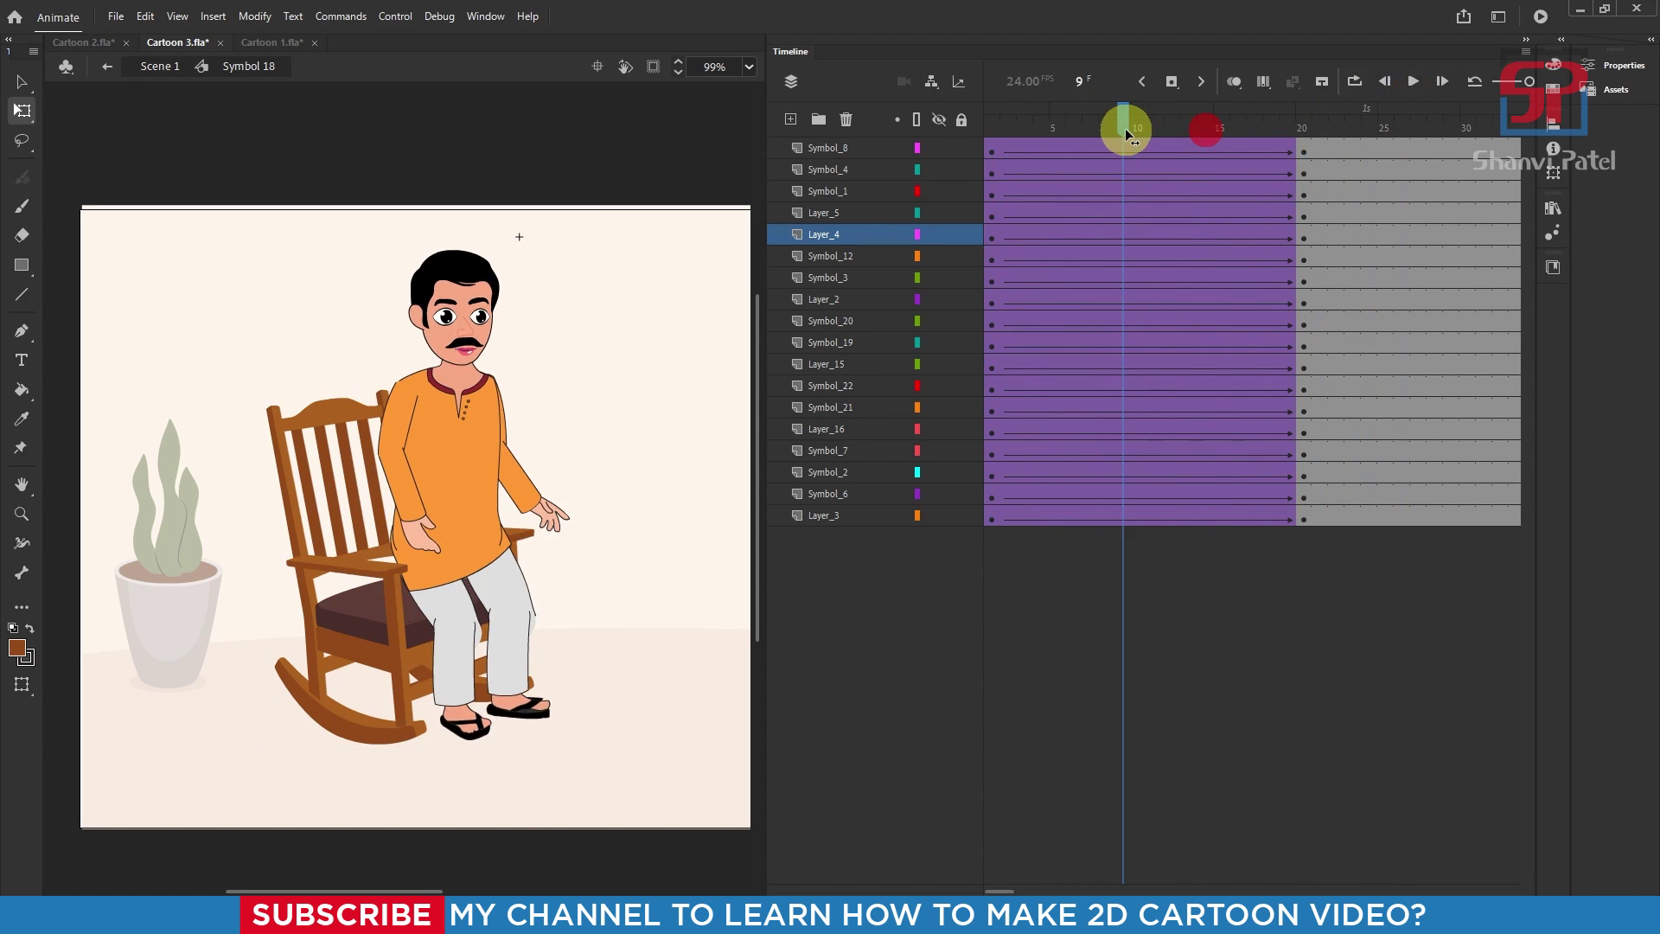
scroll(541, 616, up, 5)
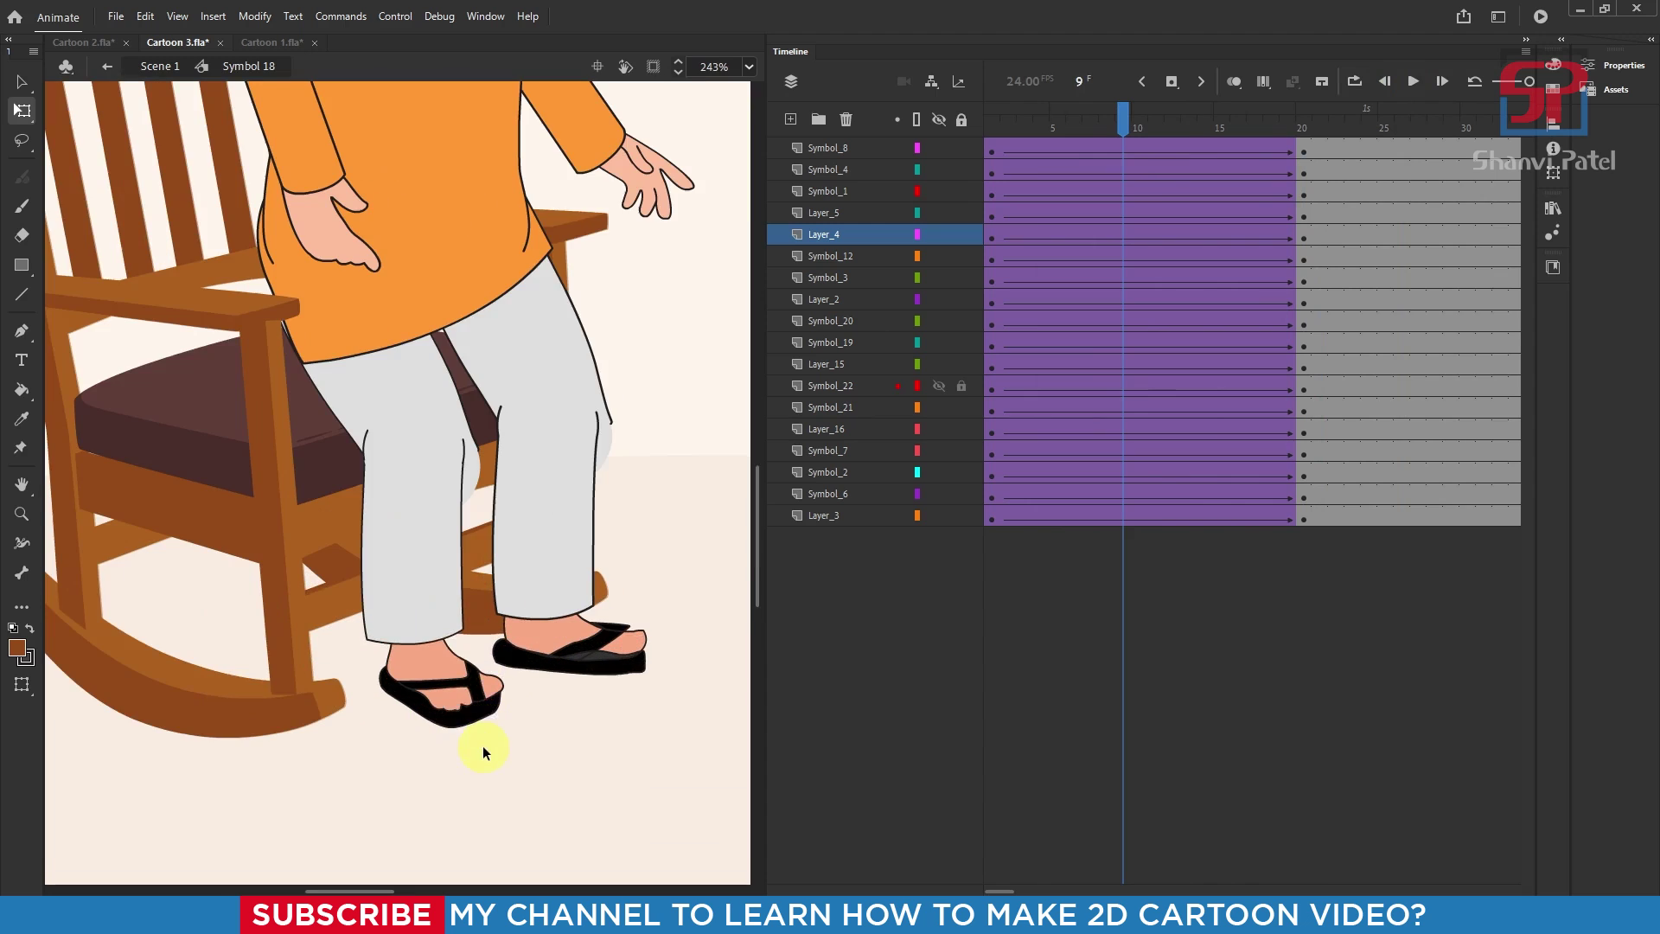
click(395, 383)
click(420, 376)
drag(411, 365, 415, 361)
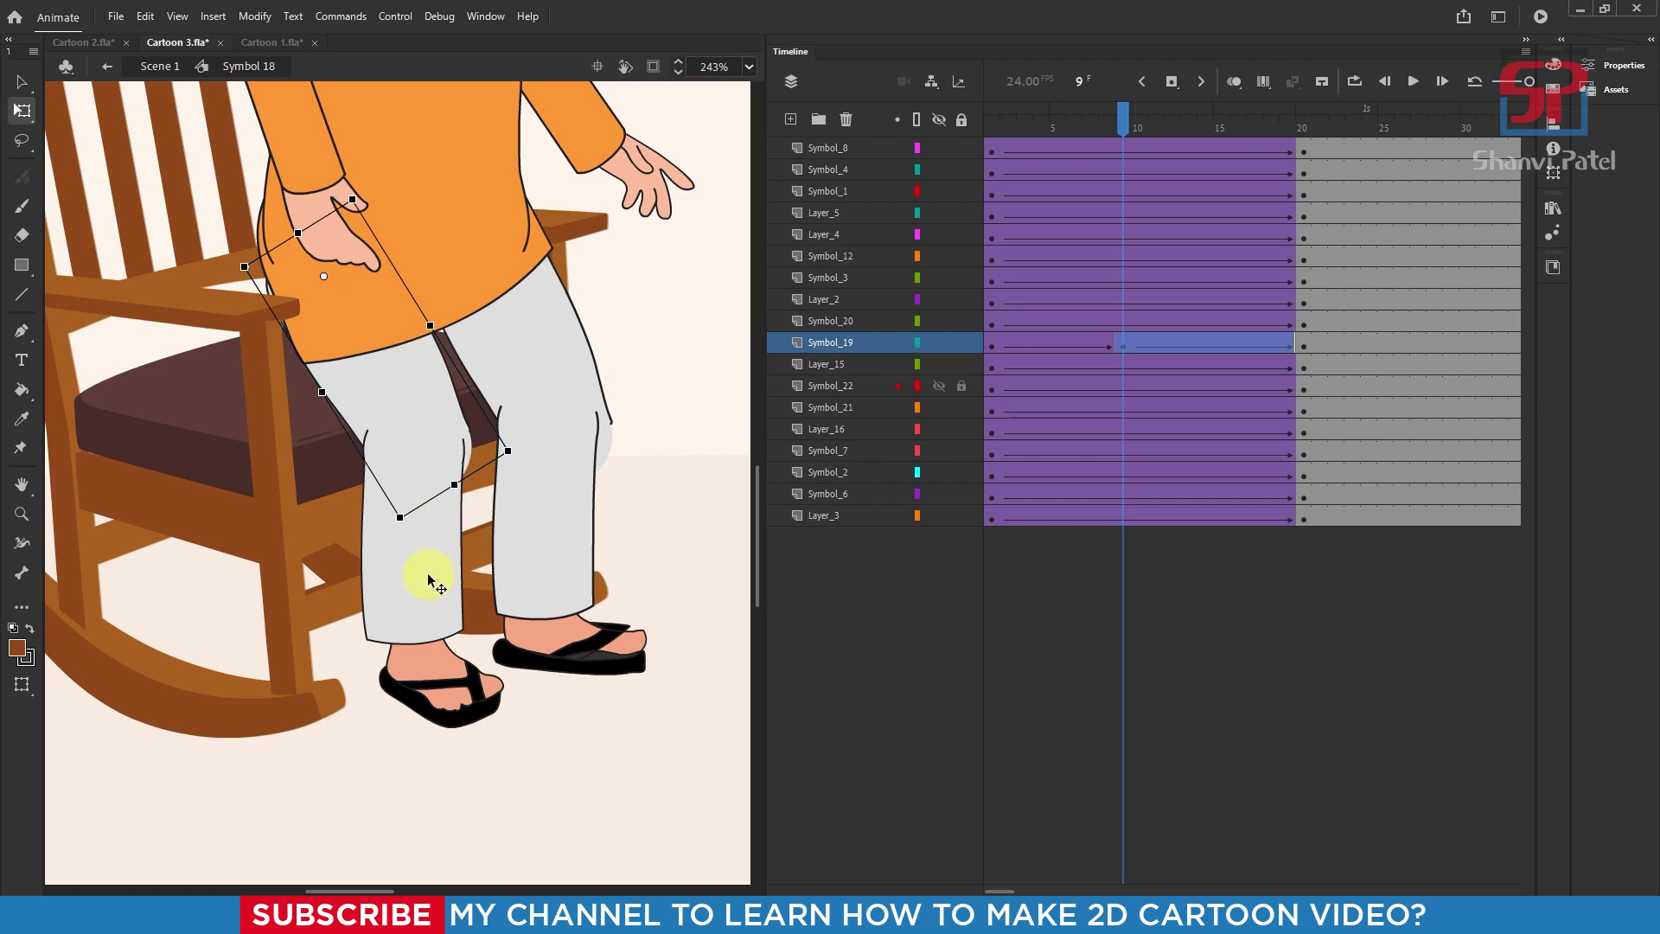
click(528, 365)
drag(522, 356, 524, 352)
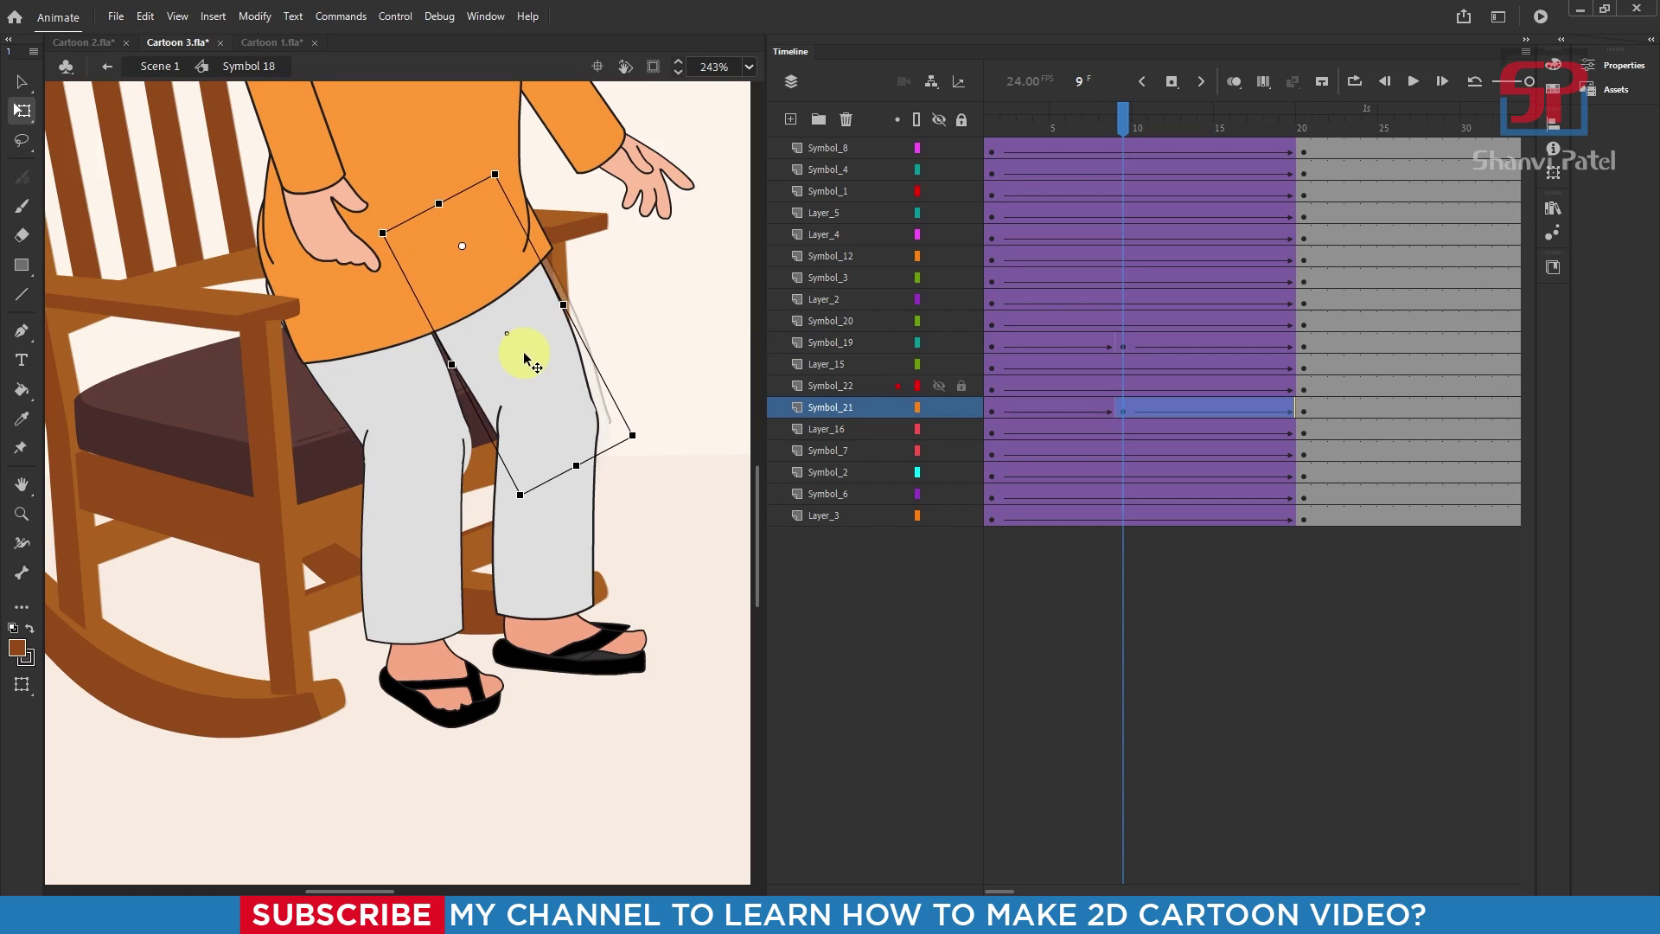
At frame 9, shift the Symbol_20 lower leg and its Layer_15 foot to line up with the thigh, and review the motion.
click(421, 552)
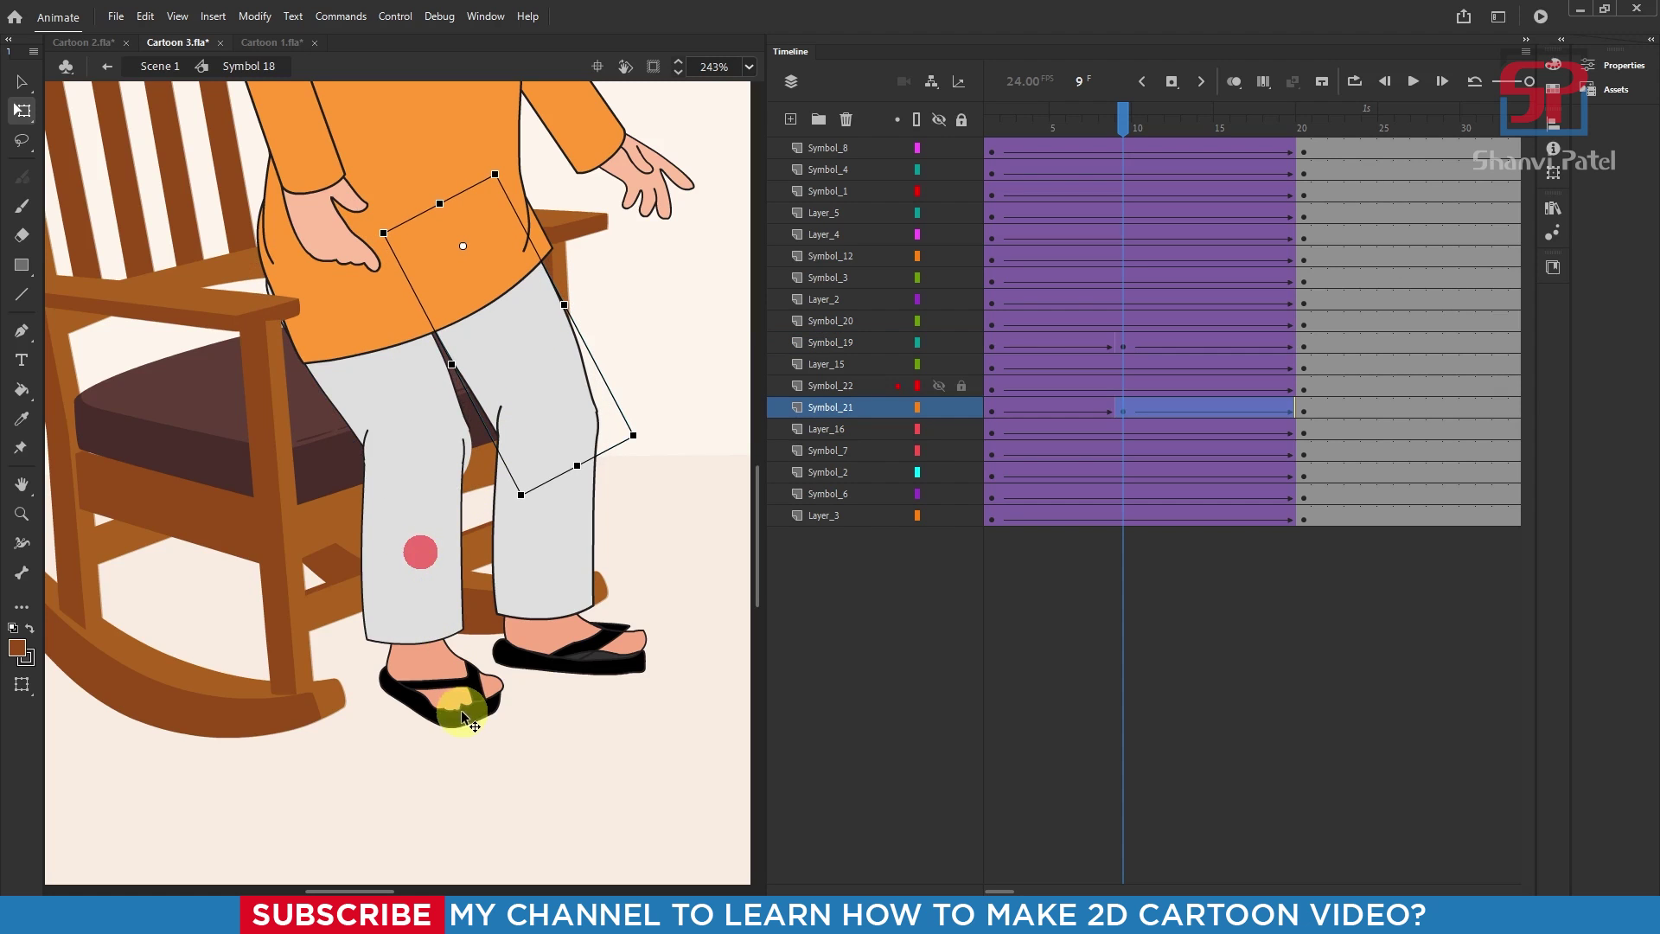
click(420, 519)
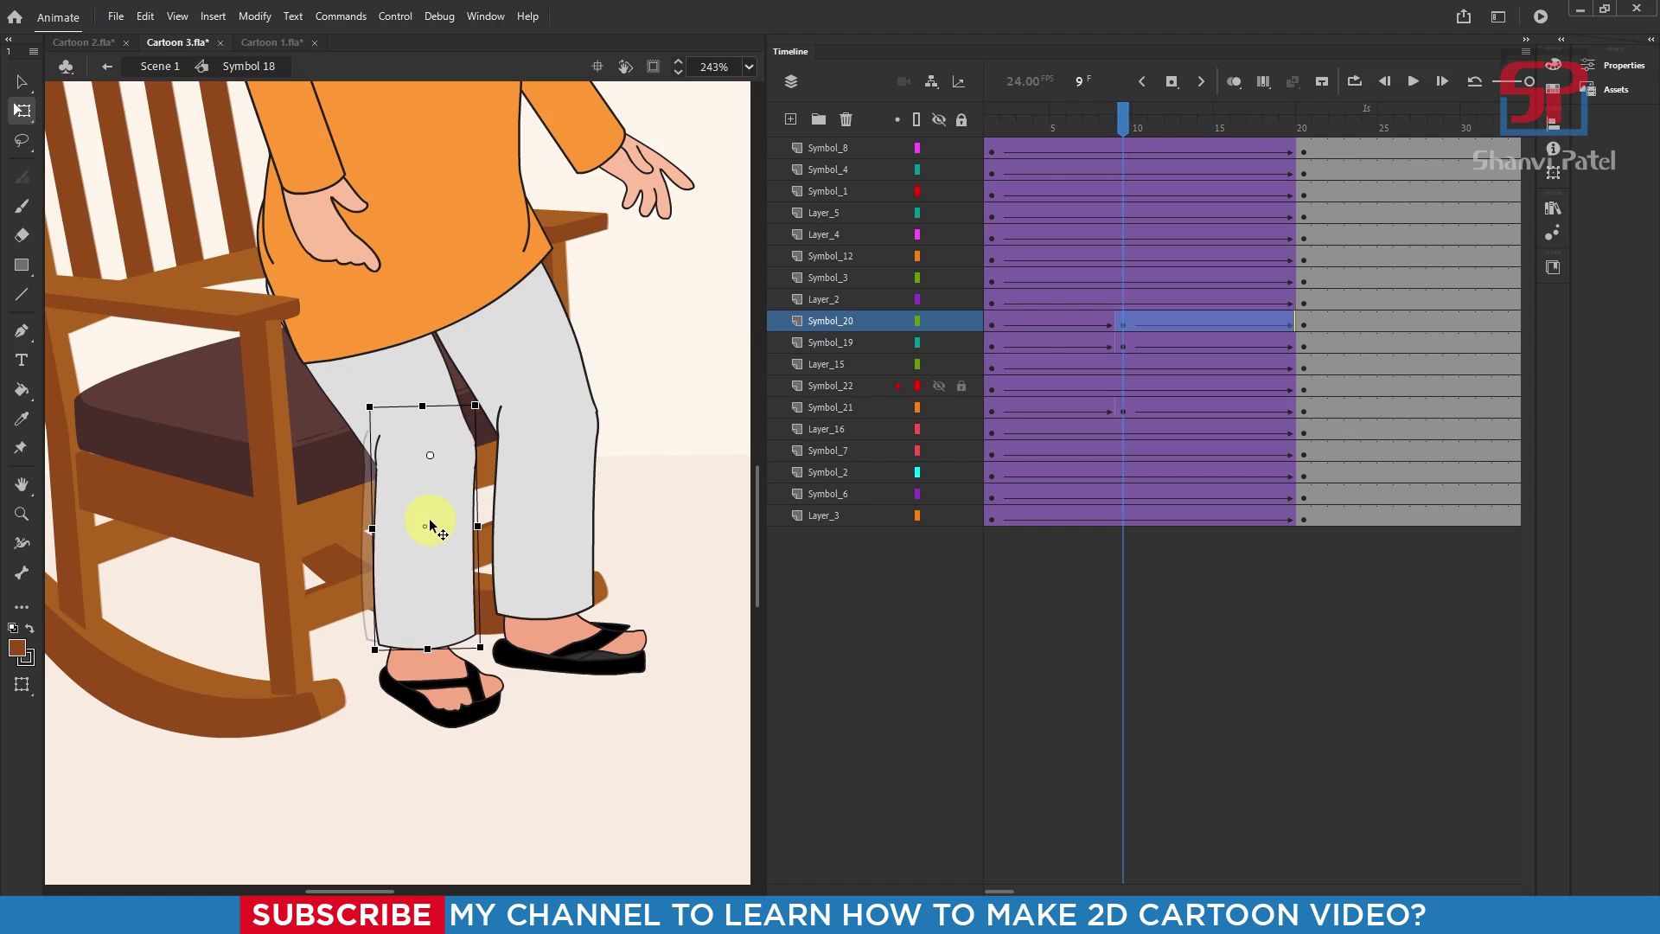
click(446, 681)
scroll(434, 579, down, 4)
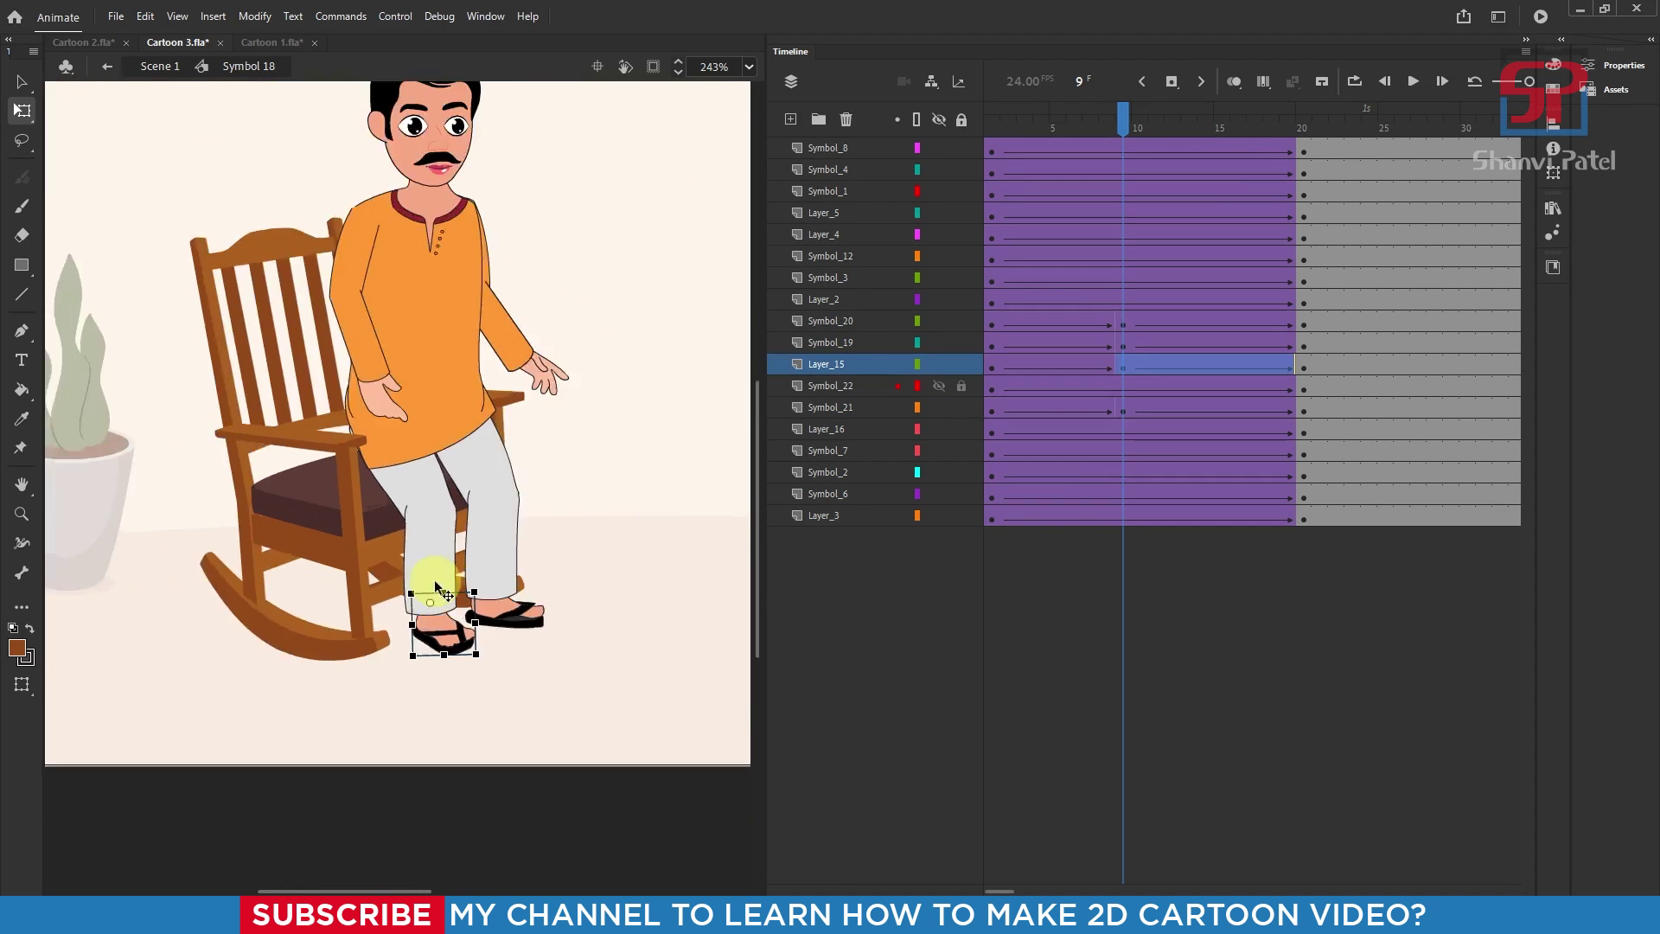
scroll(437, 420, up, 2)
drag(1121, 130, 941, 146)
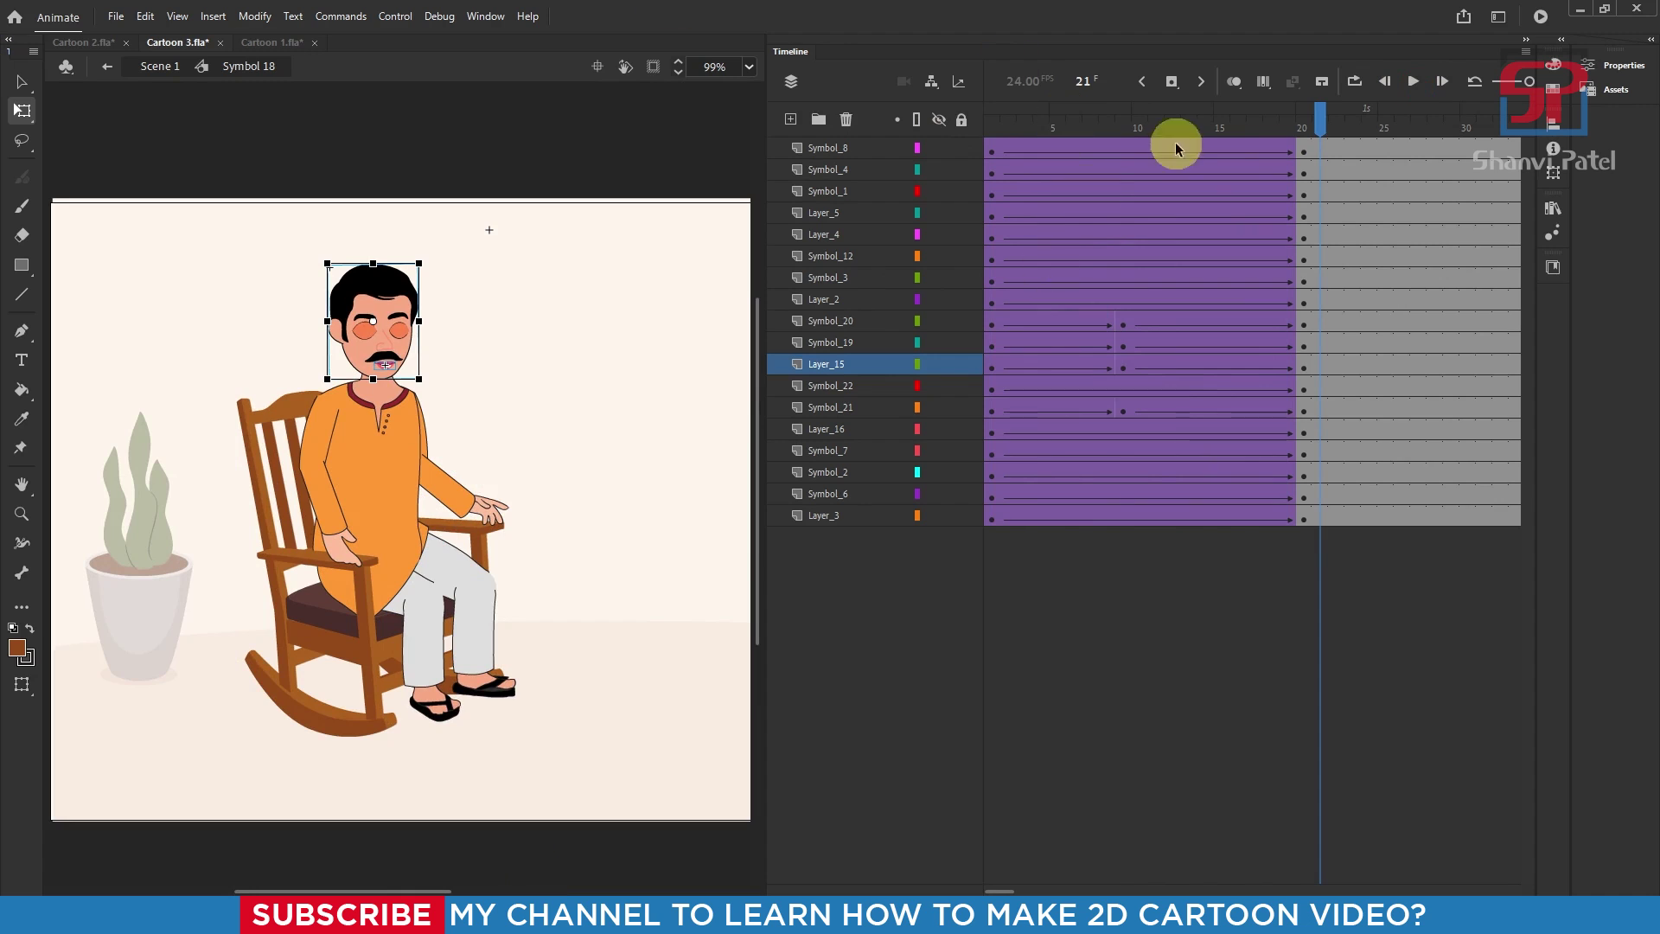
Shorten the animation by removing frames 4–6 and frames 10–13 from all layers, and replay it from frame 1.
drag(1036, 176, 1072, 514)
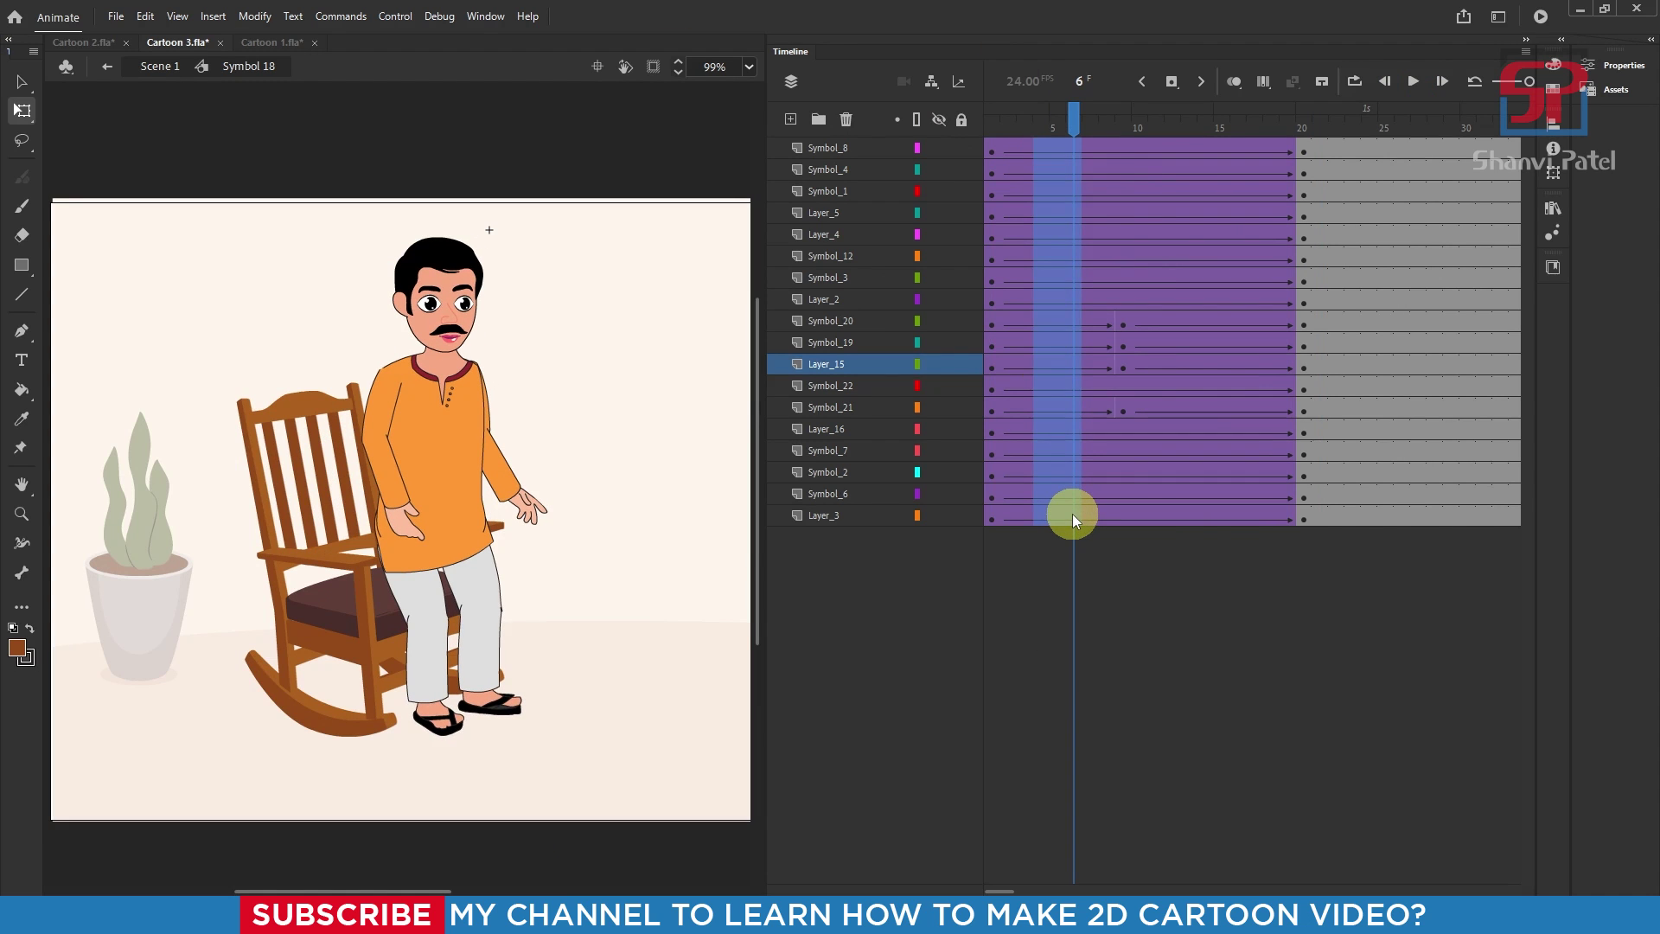
key(shift+F5)
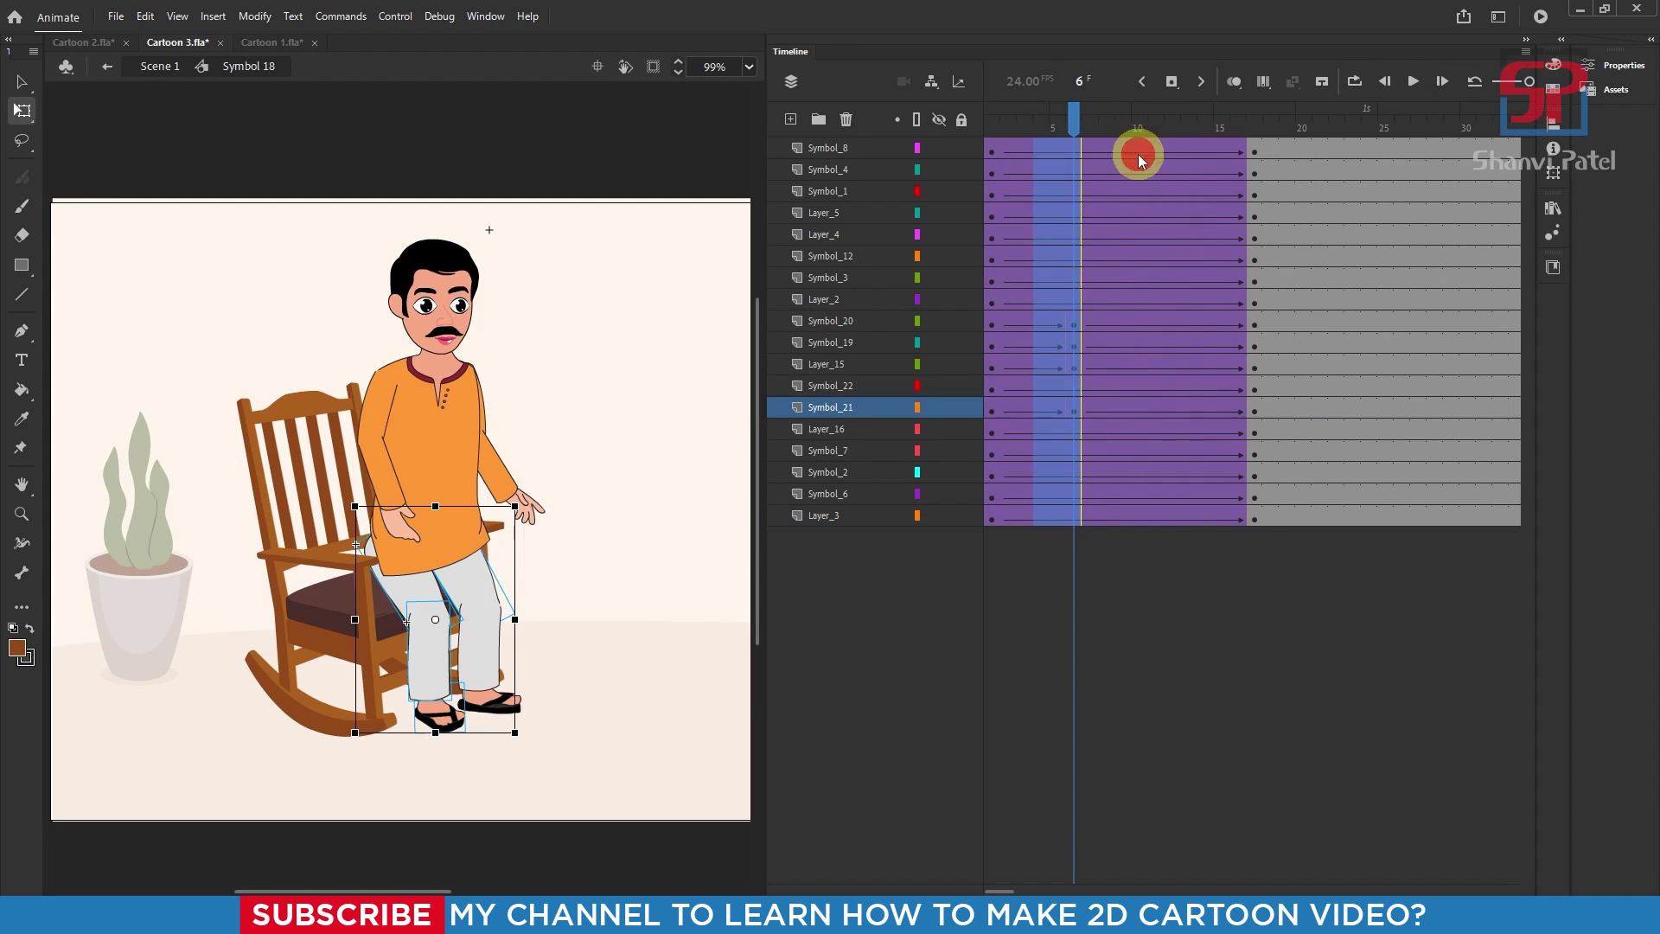
drag(1138, 155, 1194, 538)
key(shift+F5)
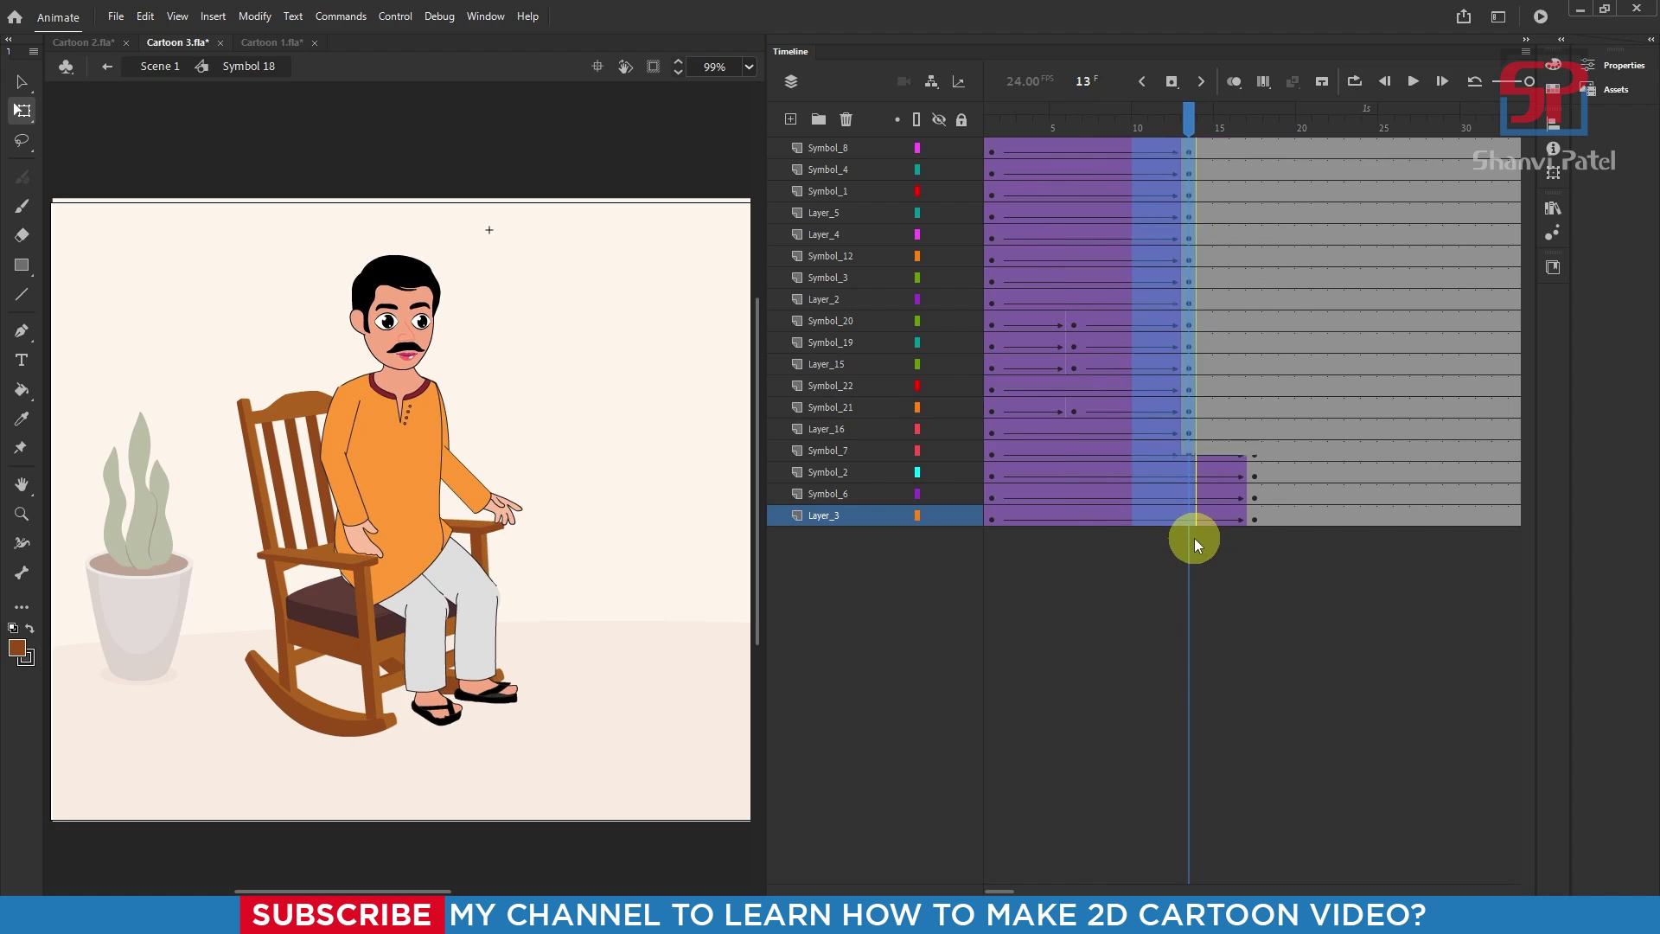
drag(1191, 113, 860, 132)
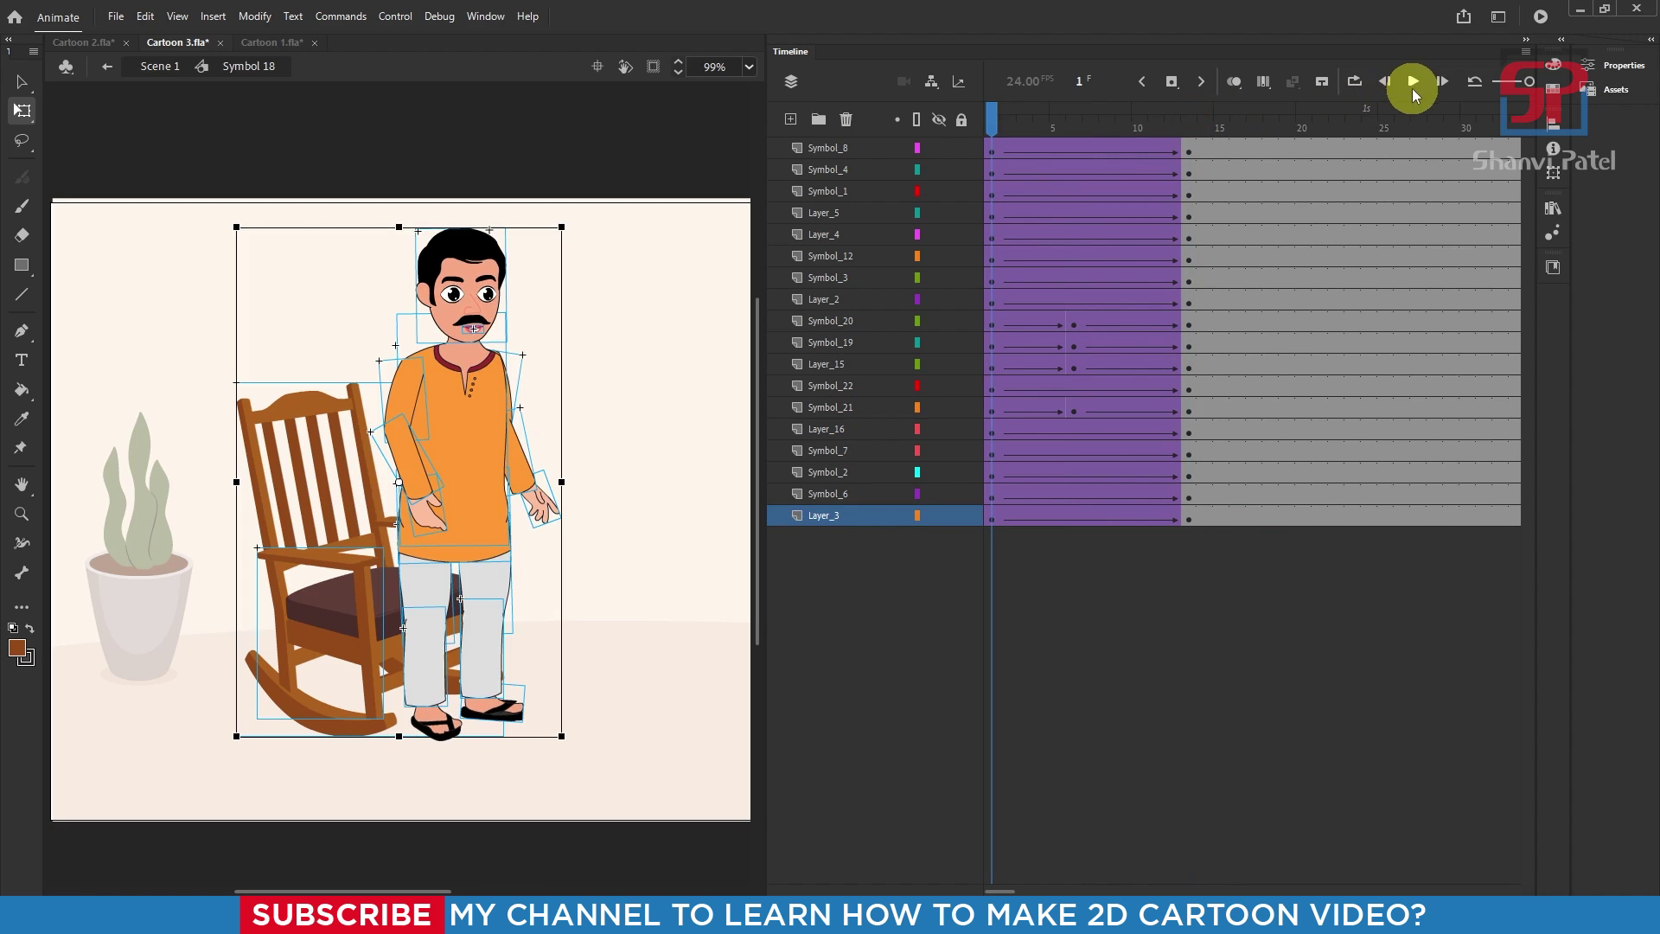
click(1412, 82)
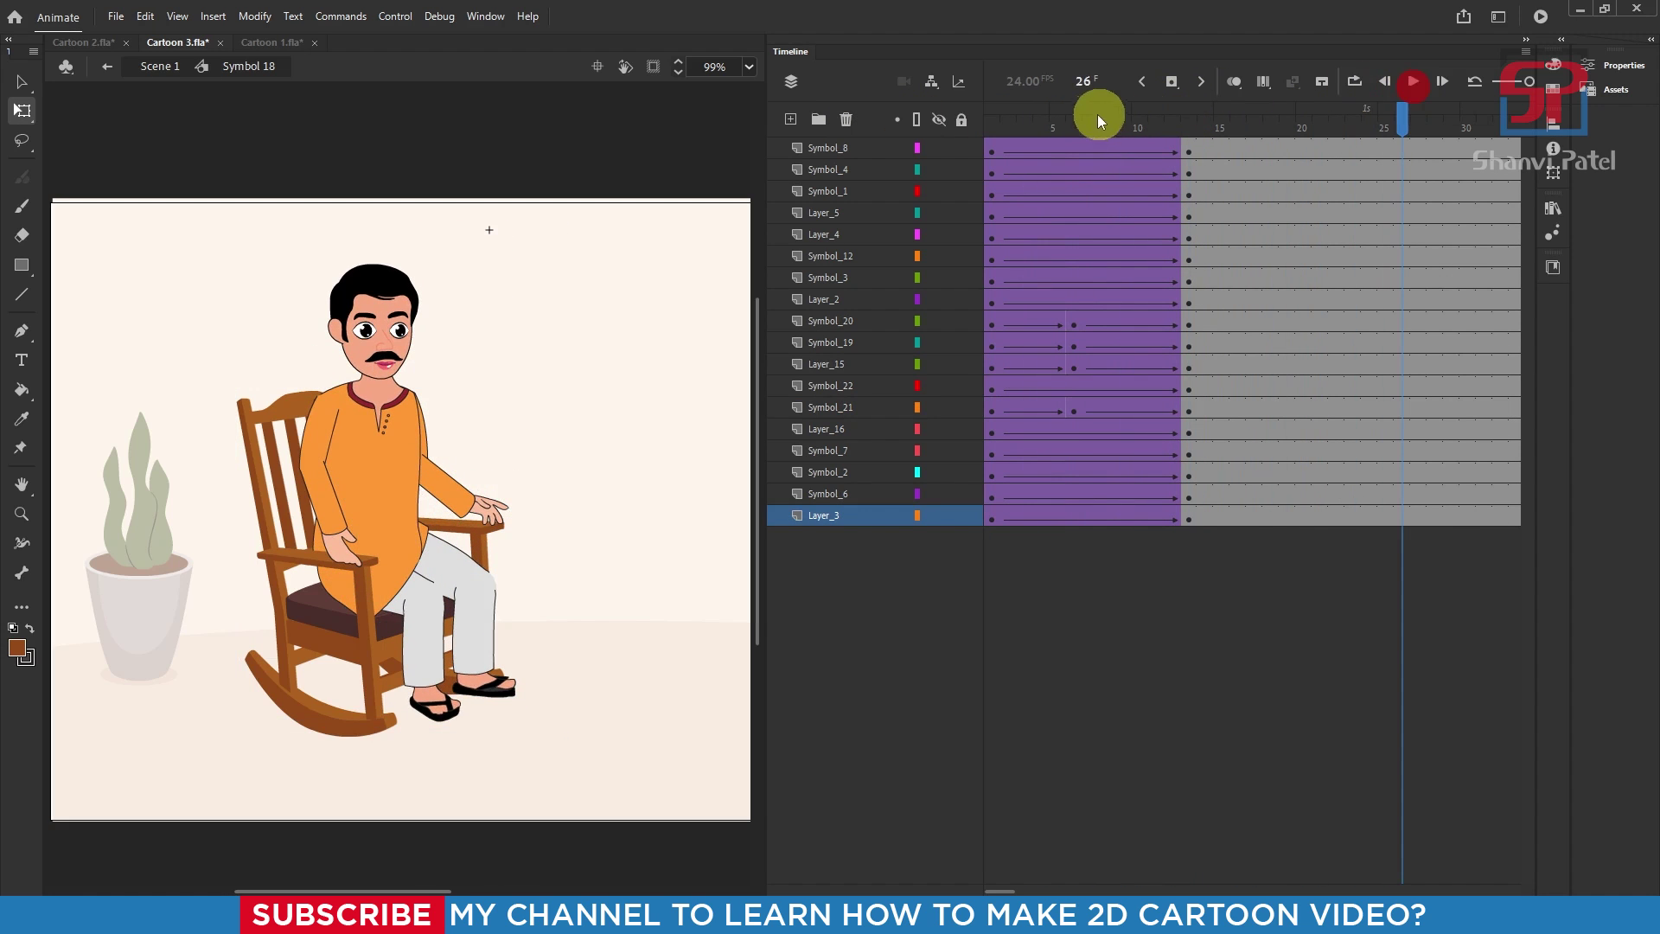
Replay the shortened sitting-down animation from frame 1 to review the motion.
drag(1086, 117, 994, 113)
click(1409, 83)
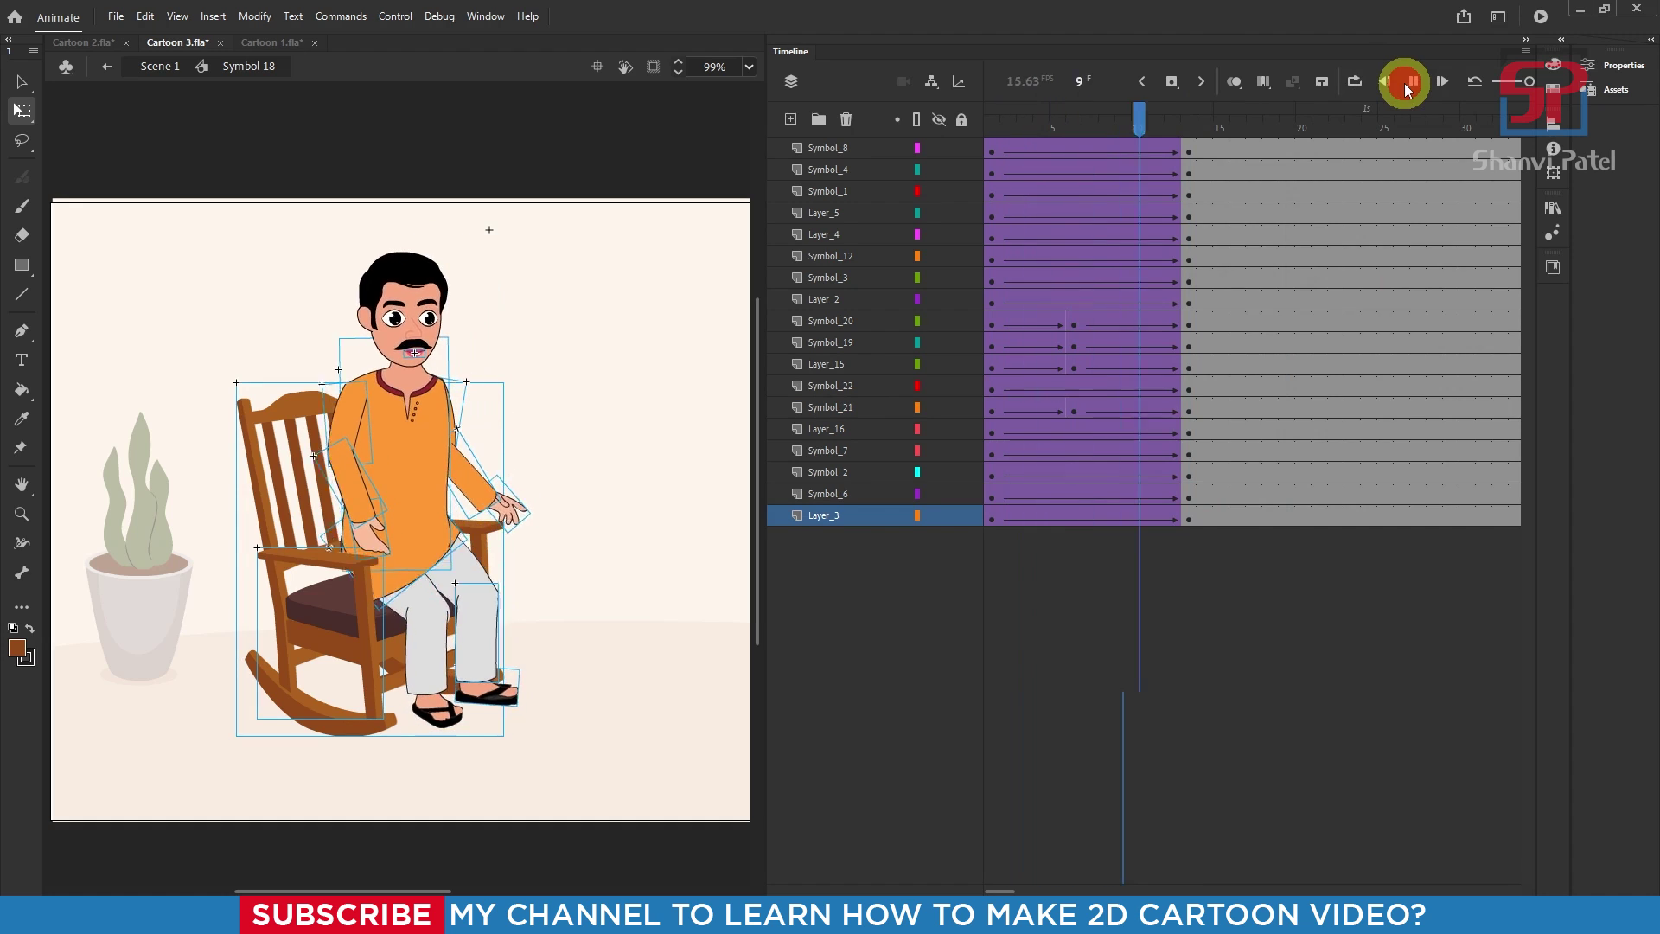
drag(1272, 110, 967, 119)
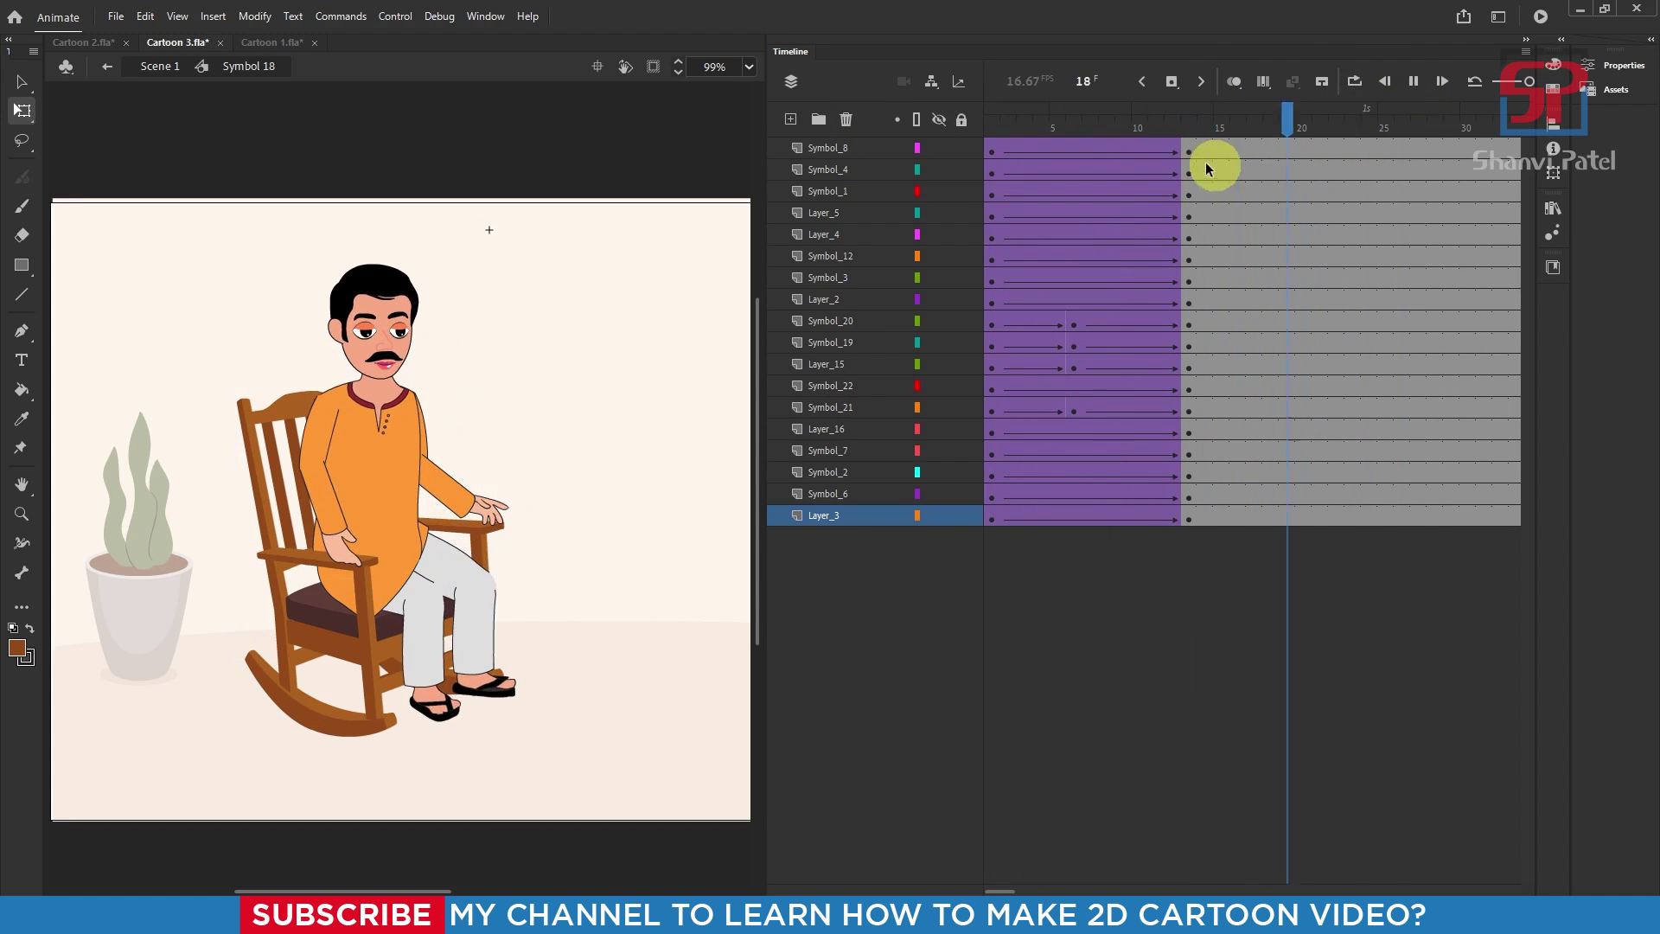
Insert keyframes at frame 18 on all layers and create classic tweens between frames 13 and 18.
click(1187, 128)
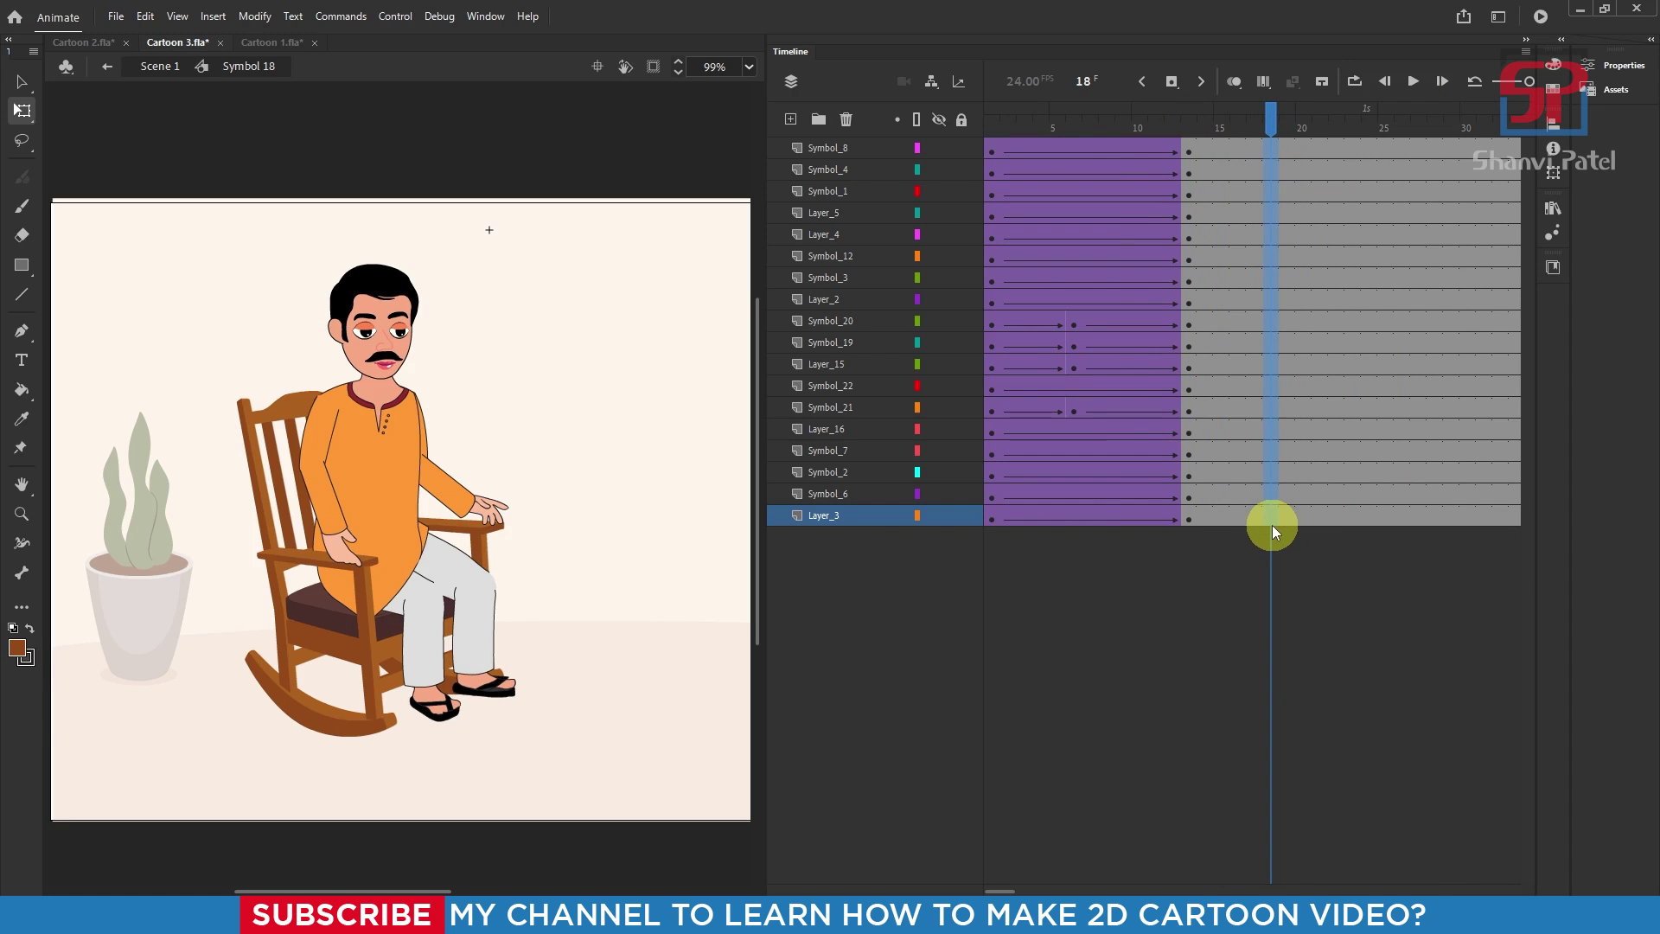
key(ctrl+a)
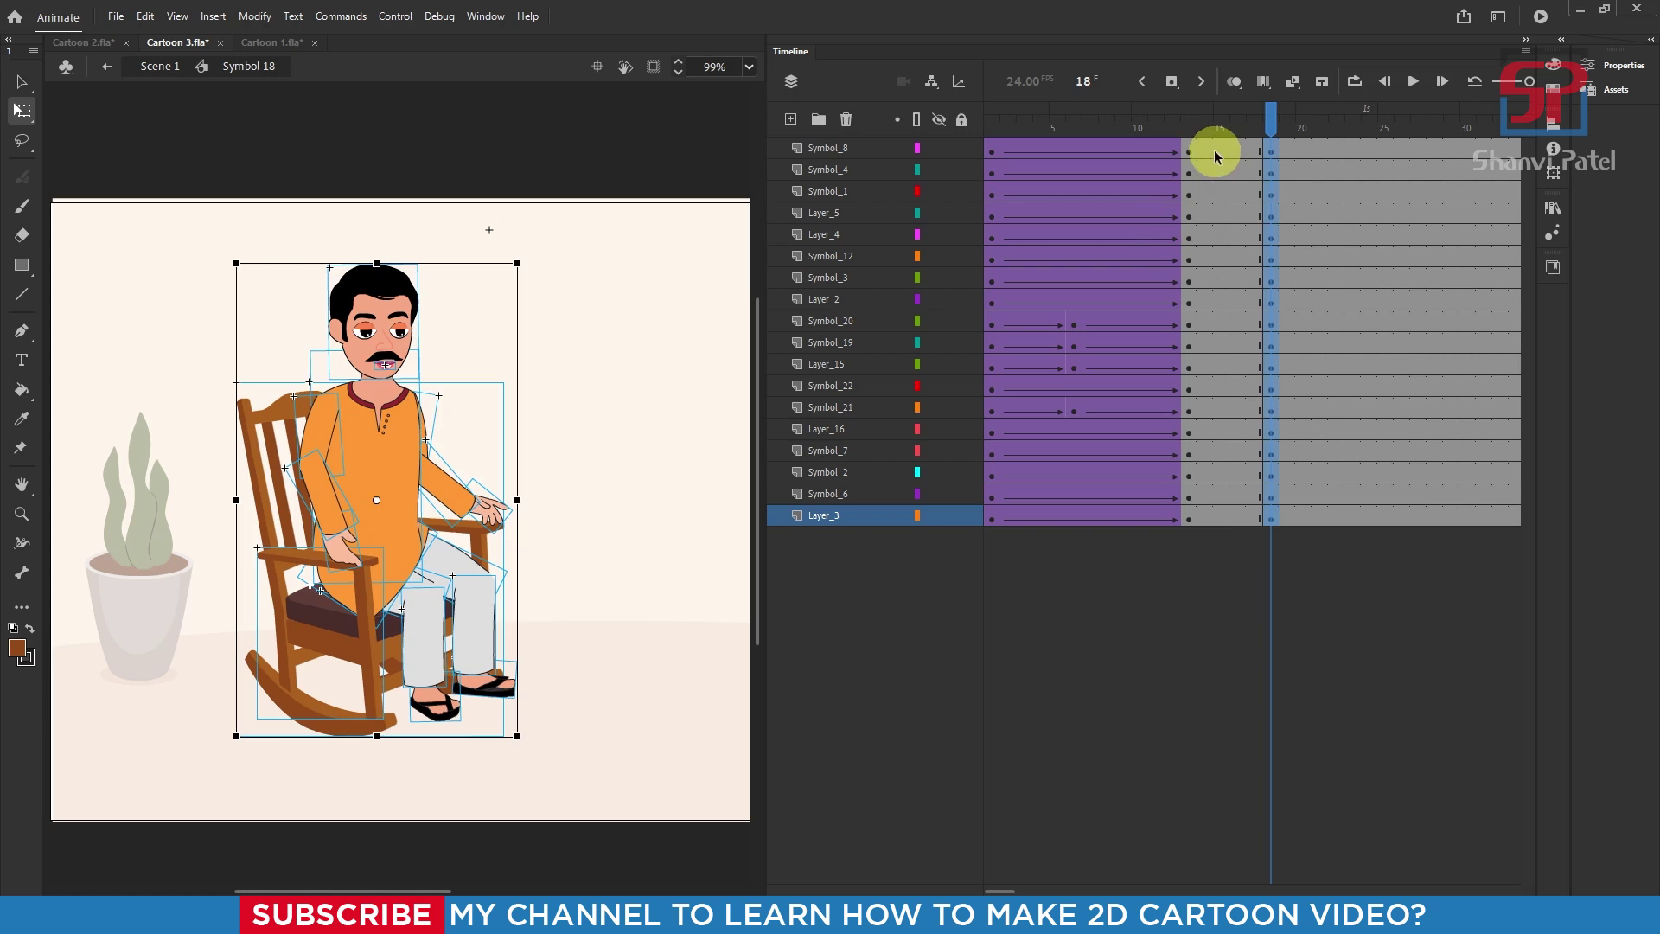
drag(1215, 154, 1244, 461)
right_click(1211, 420)
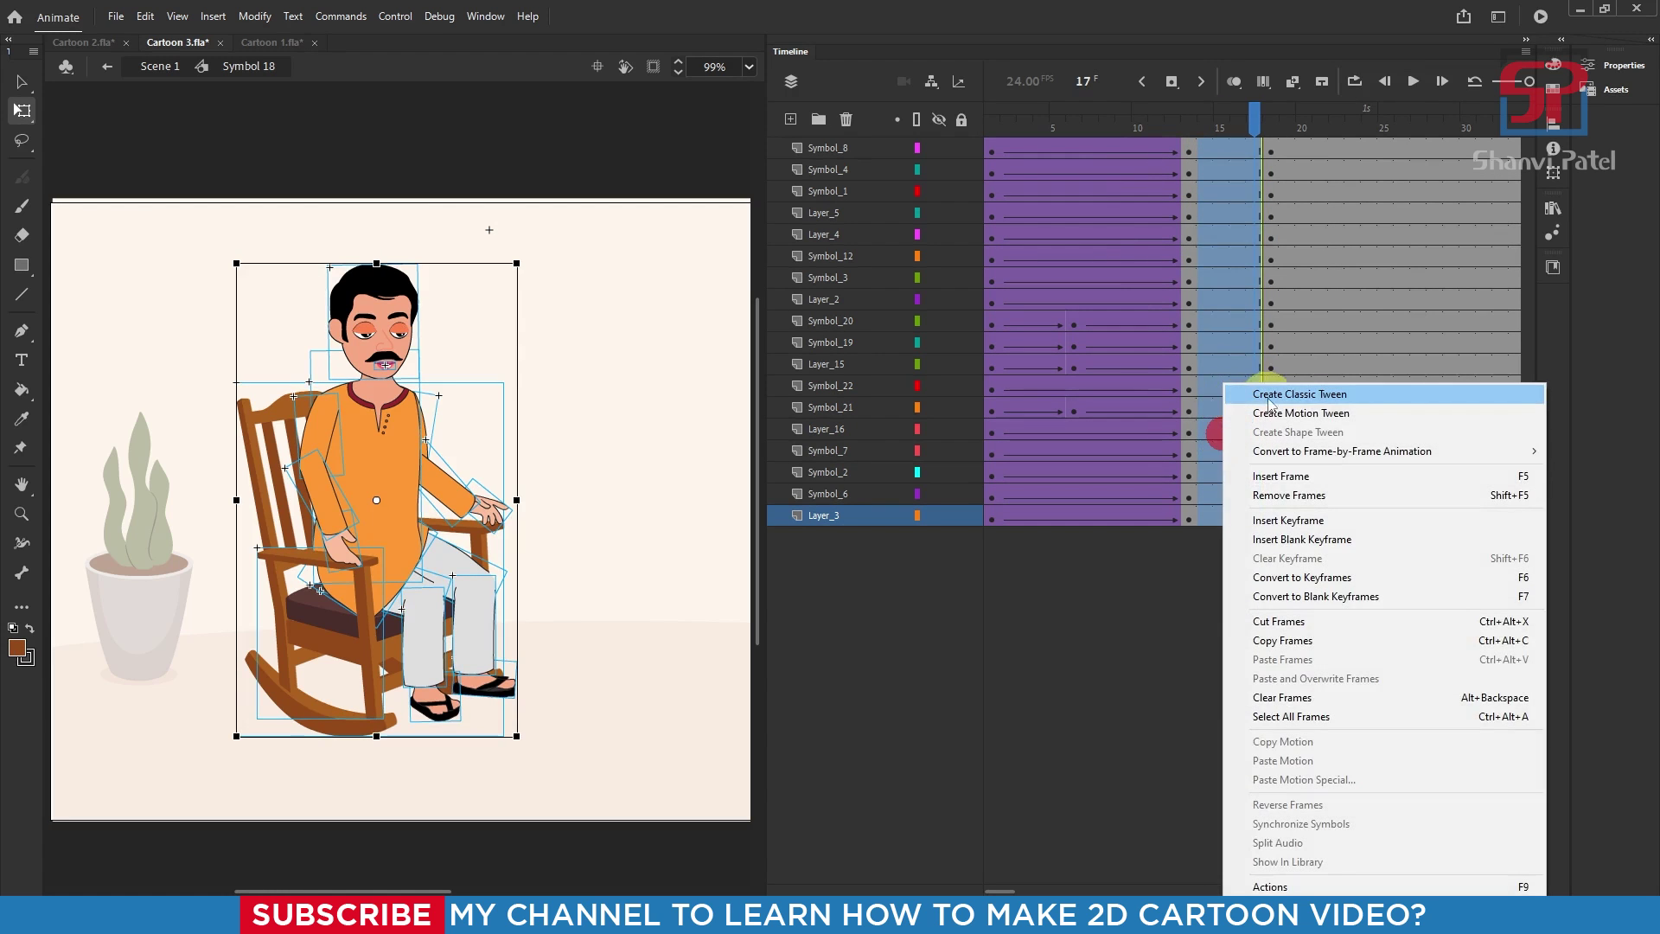
click(1299, 396)
At frame 18, set the pivot of the whole man and chair to the bottom centre and tilt them slightly backward.
click(1260, 129)
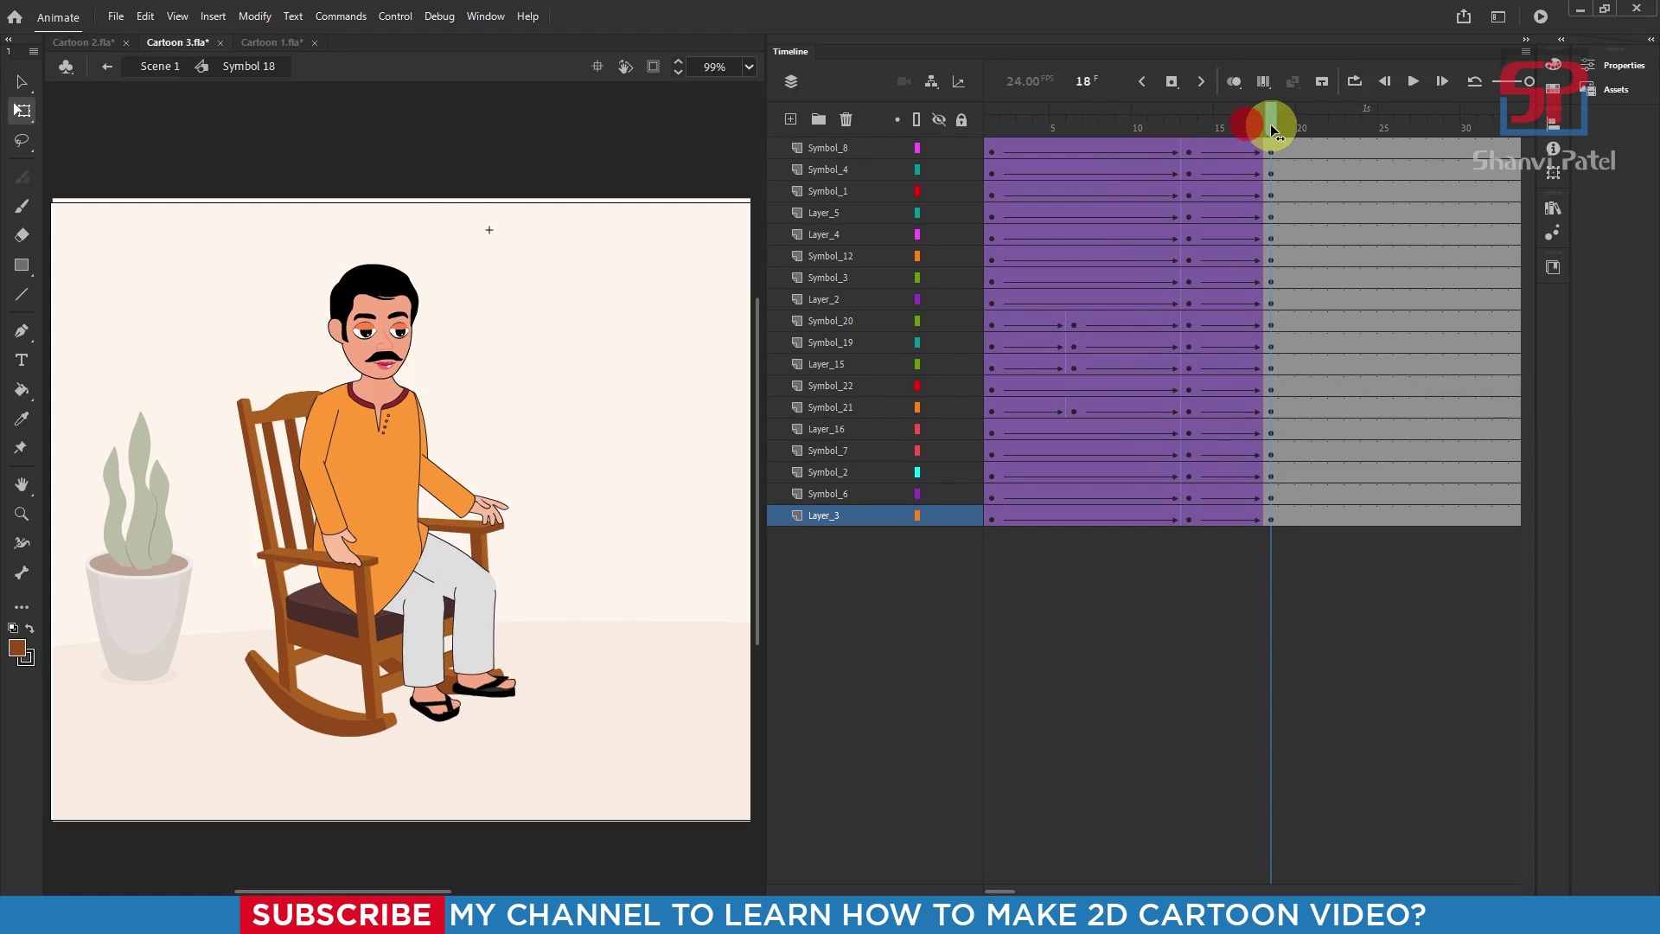
drag(182, 241, 584, 788)
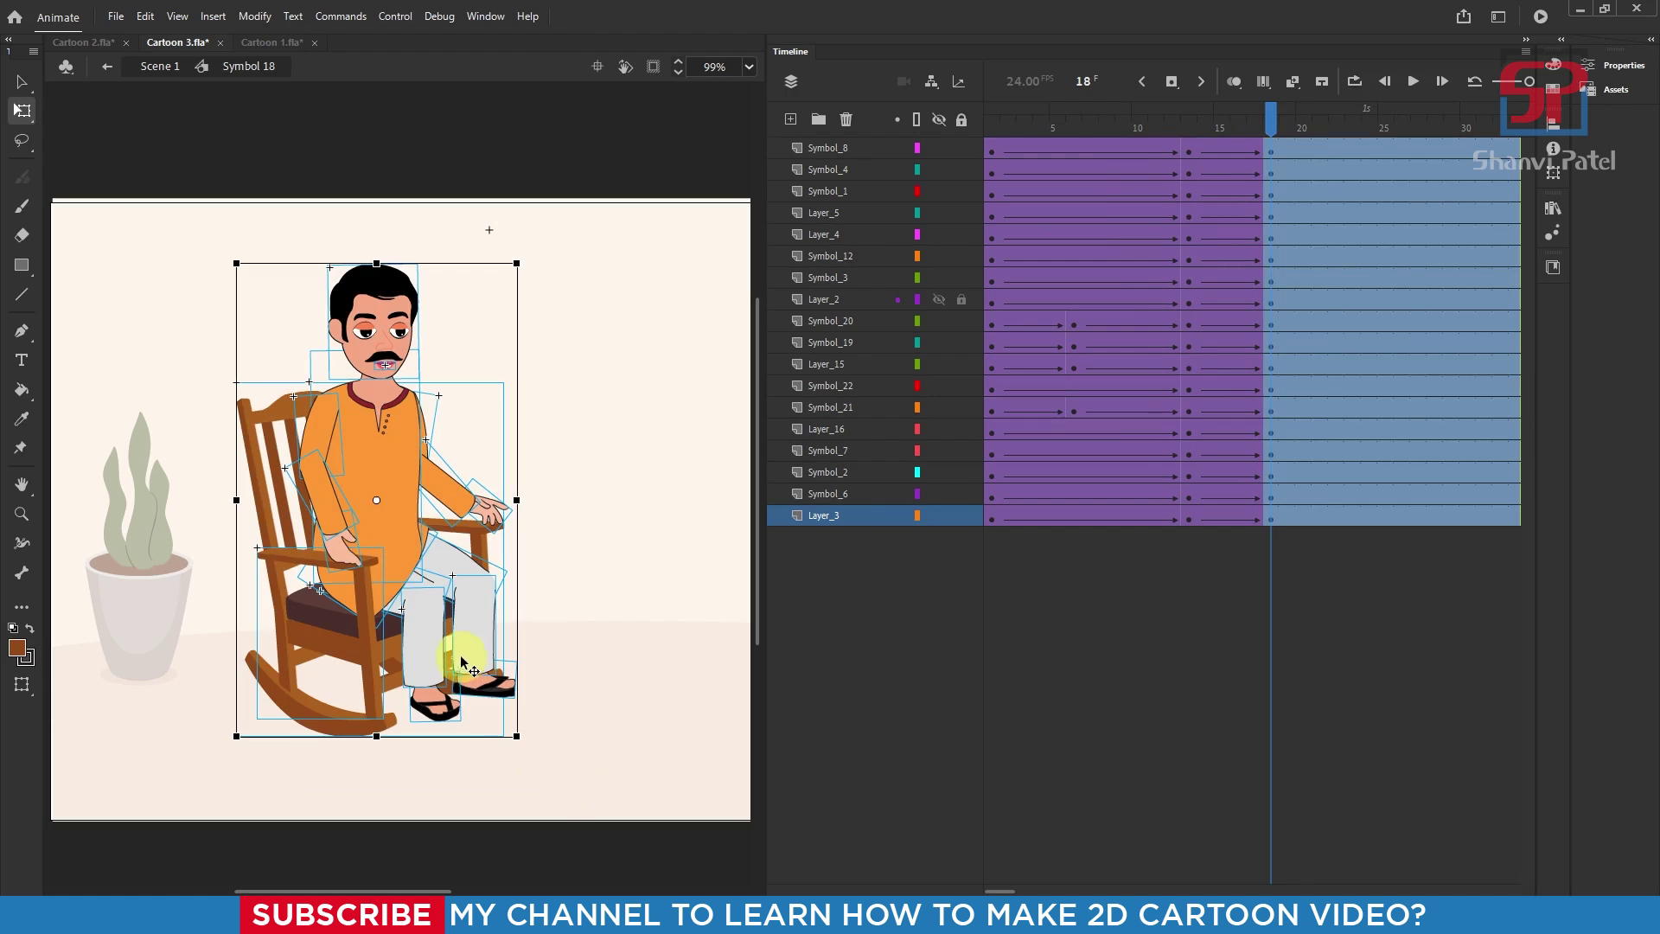
drag(376, 501, 376, 734)
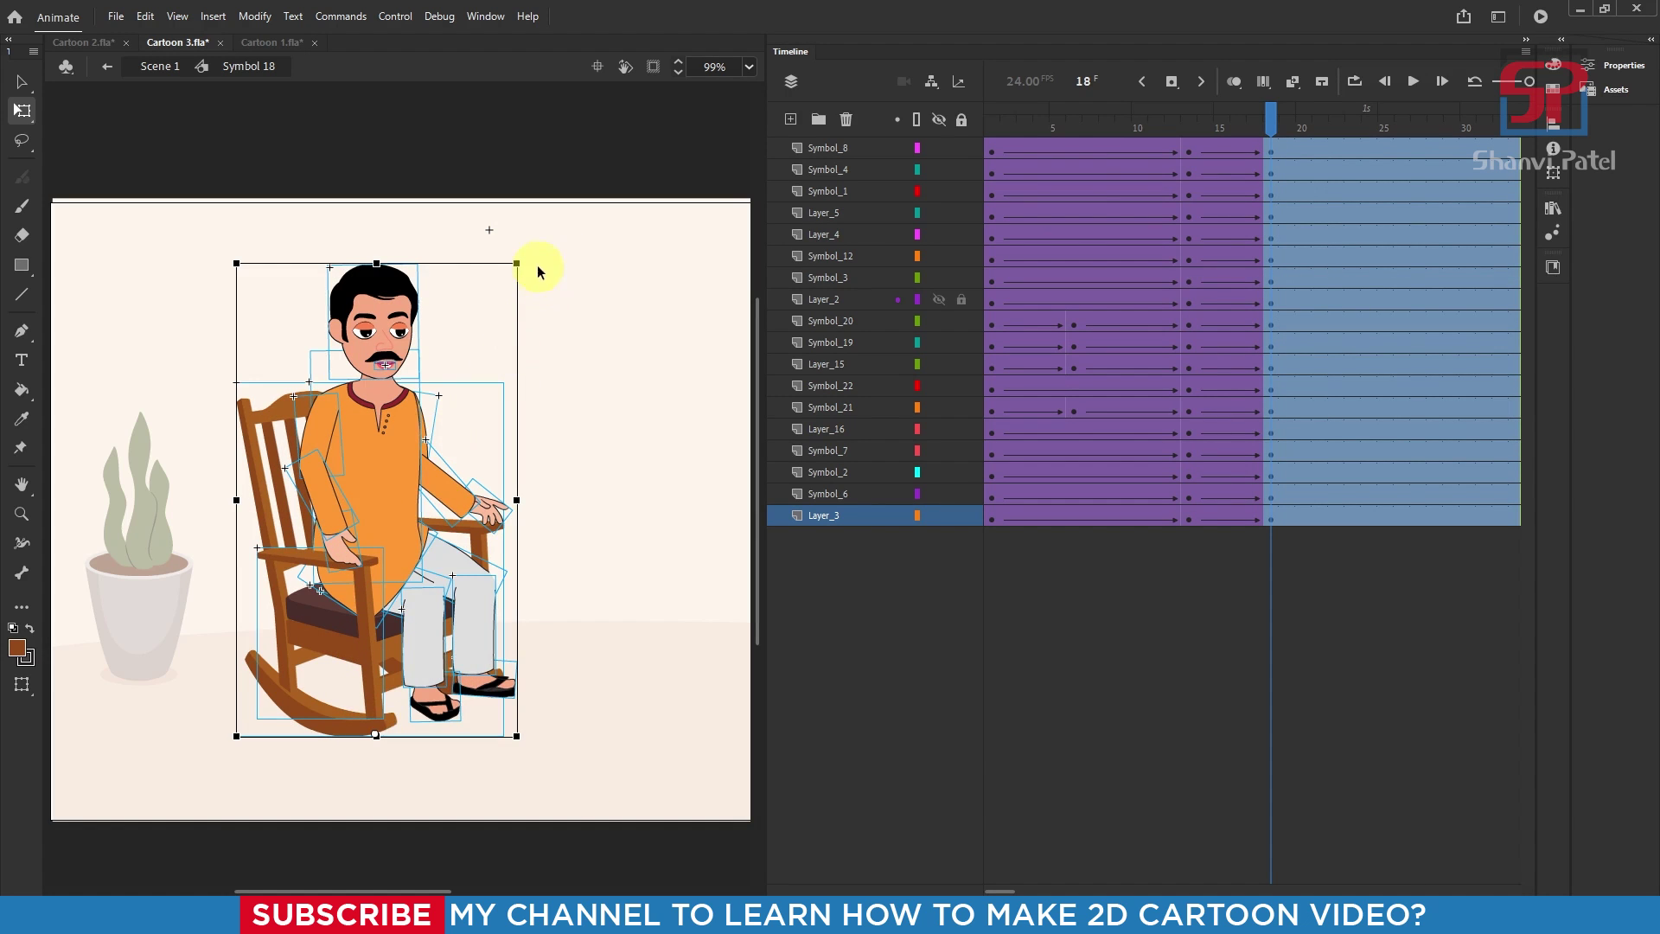
drag(528, 264, 510, 263)
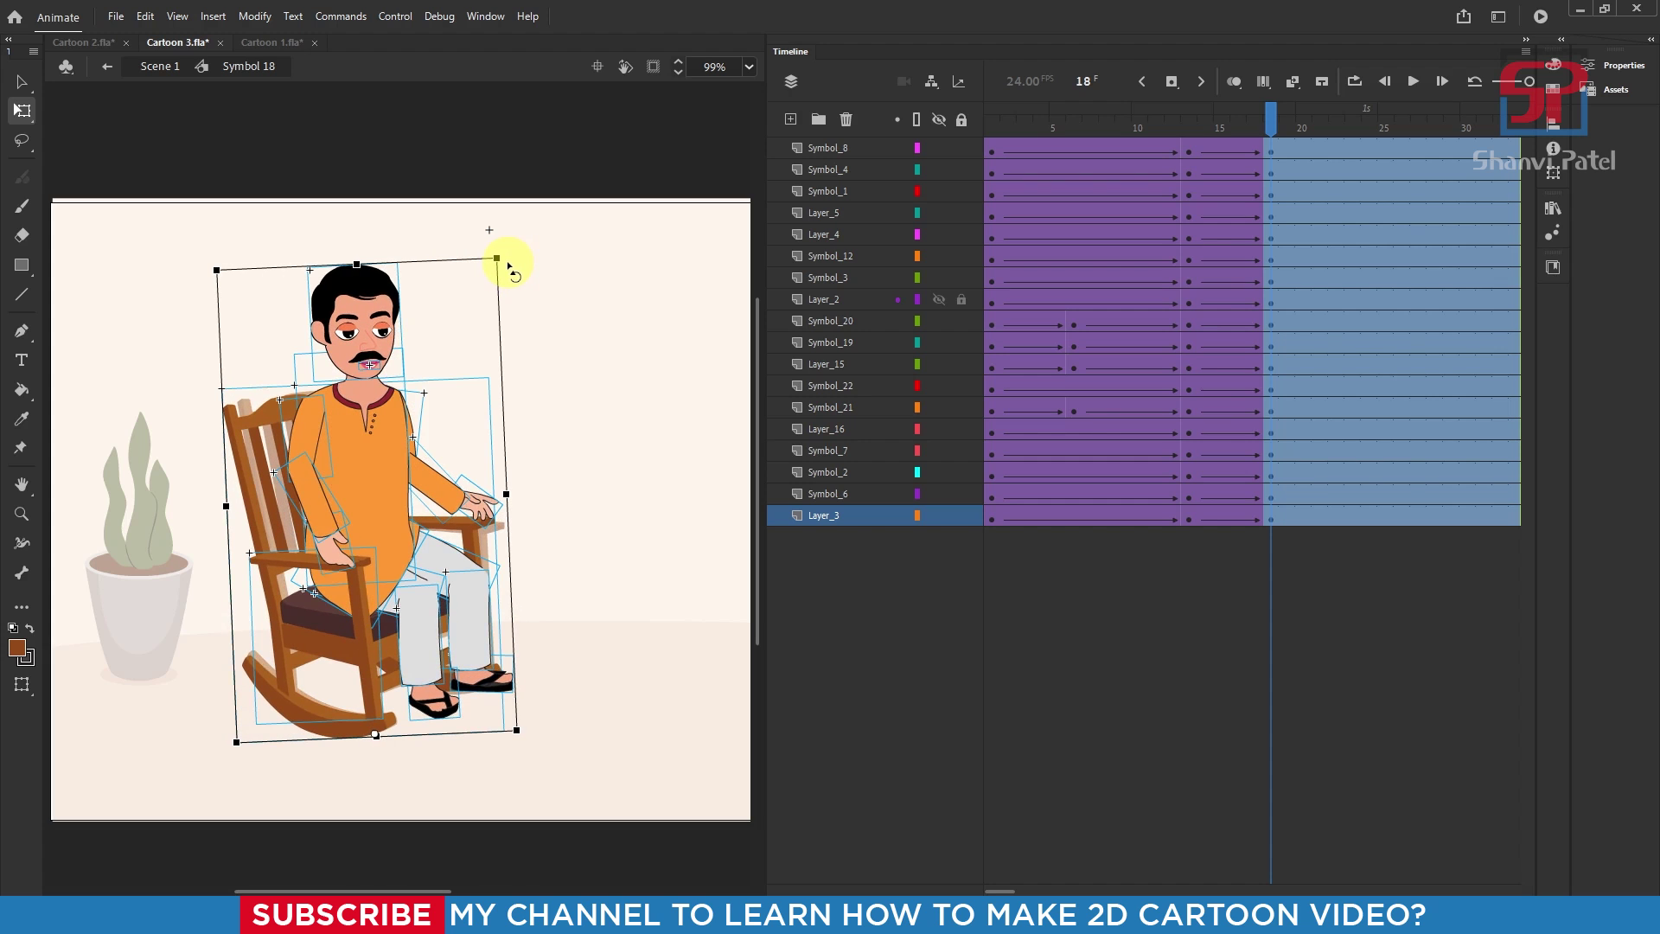
Play the animation from frame 1 to check the chair's backward rock.
click(1169, 180)
drag(1265, 128, 860, 118)
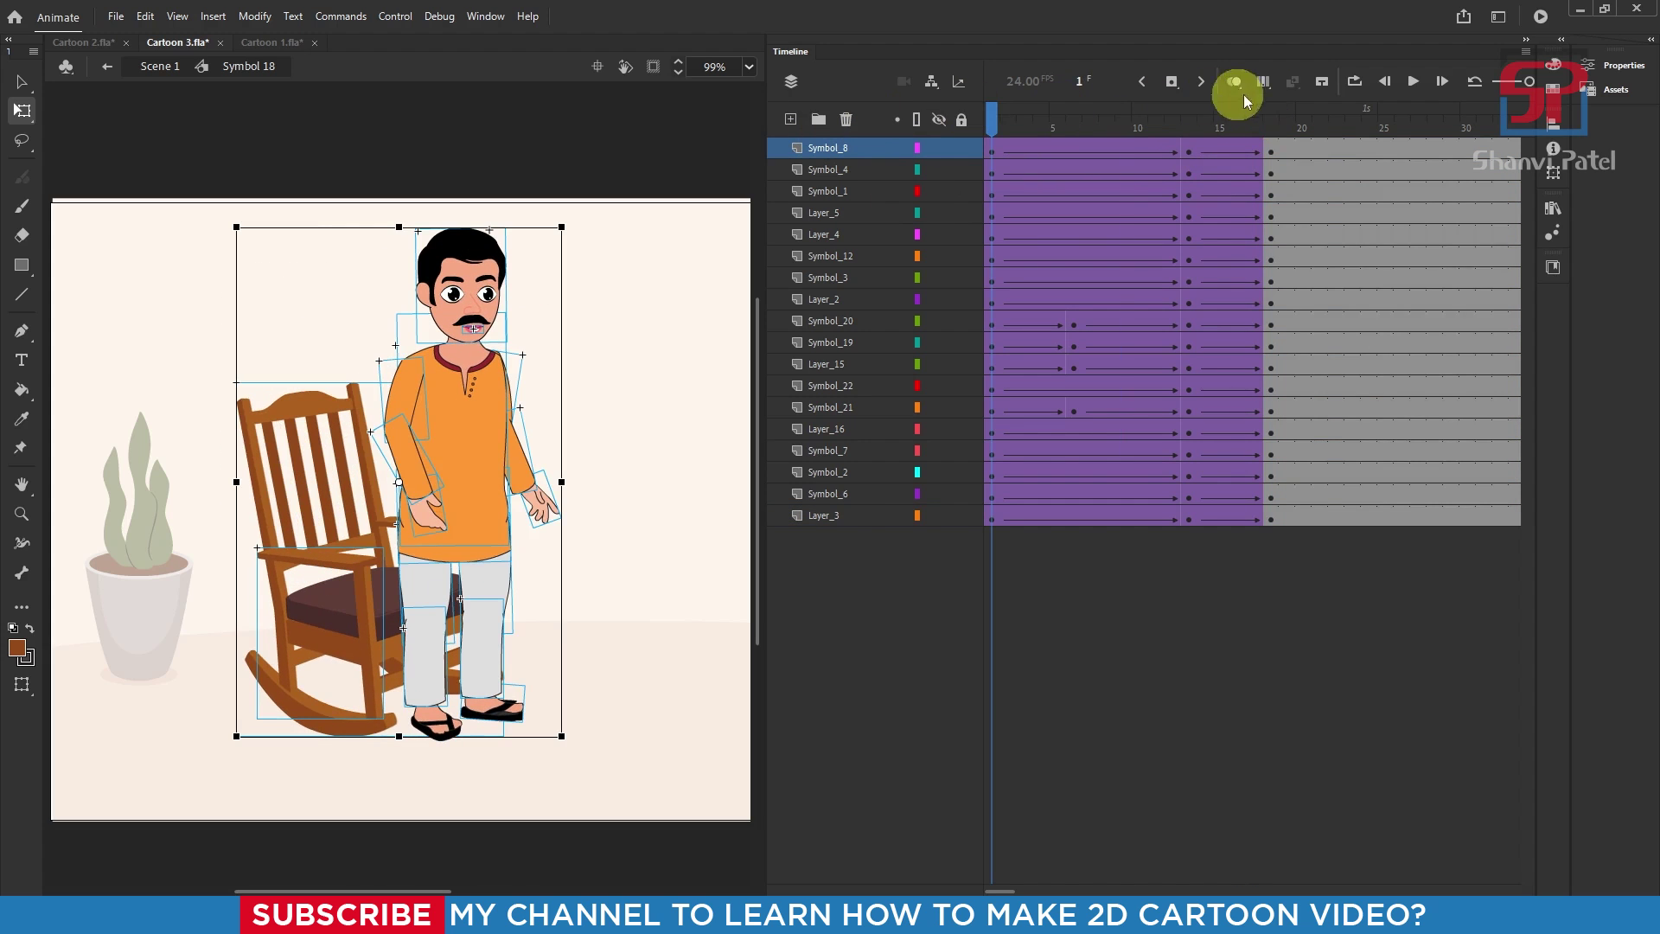
click(1414, 83)
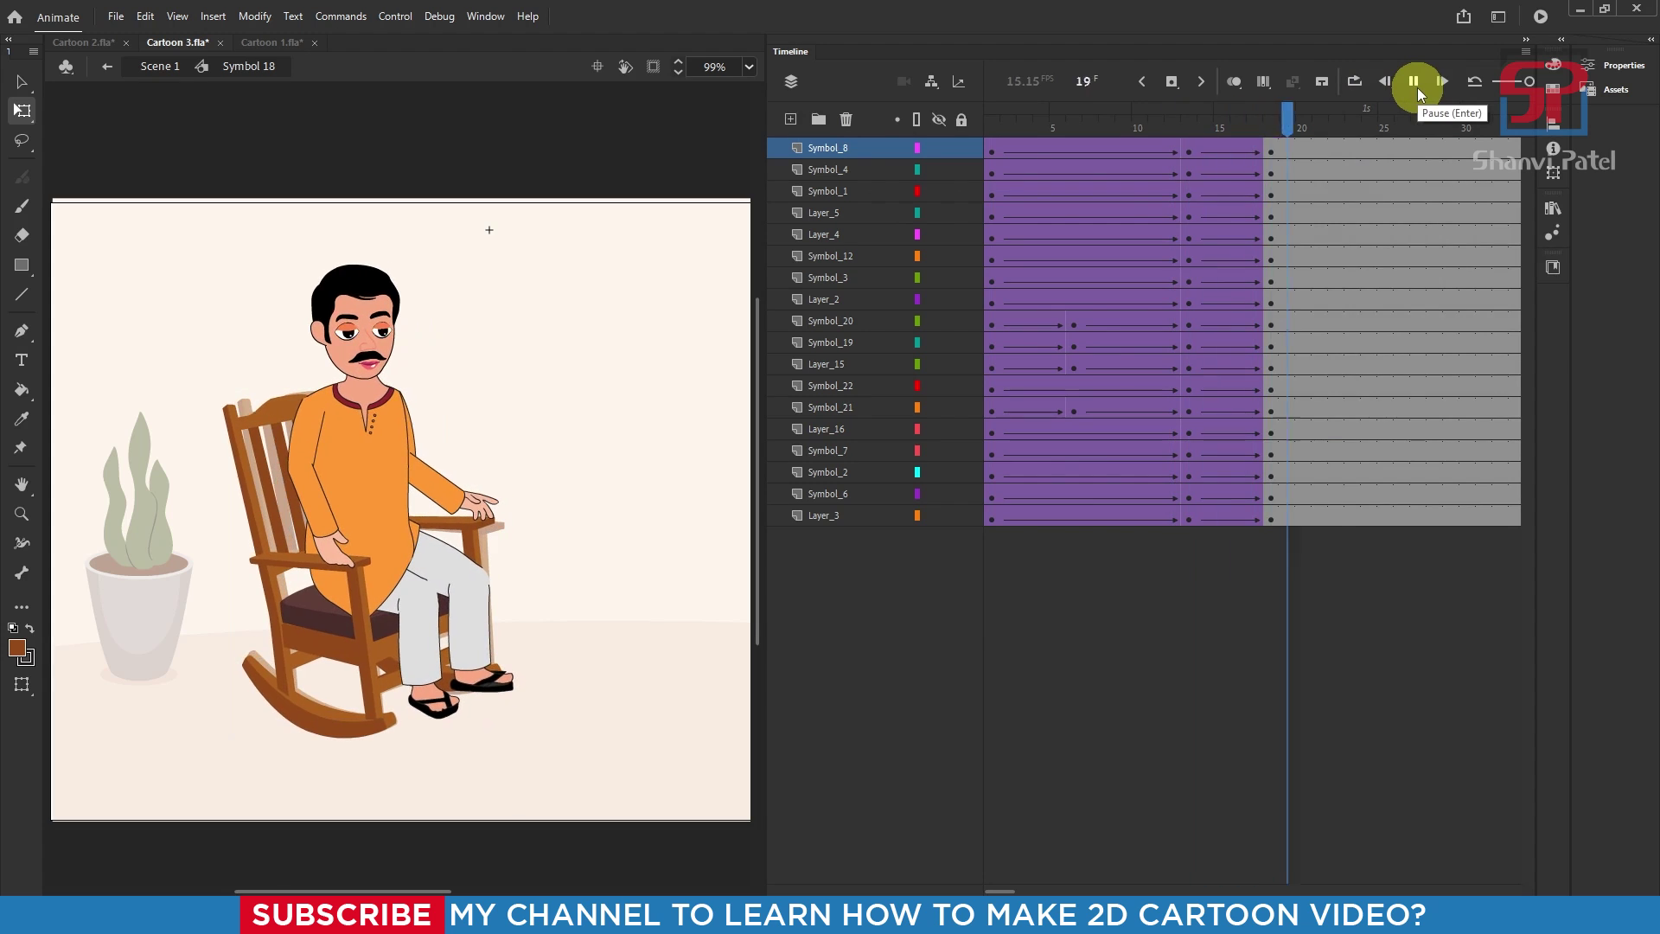
At frame 18, tilt the man and chair further backward around a pivot at their bottom centre.
drag(1113, 118, 1275, 177)
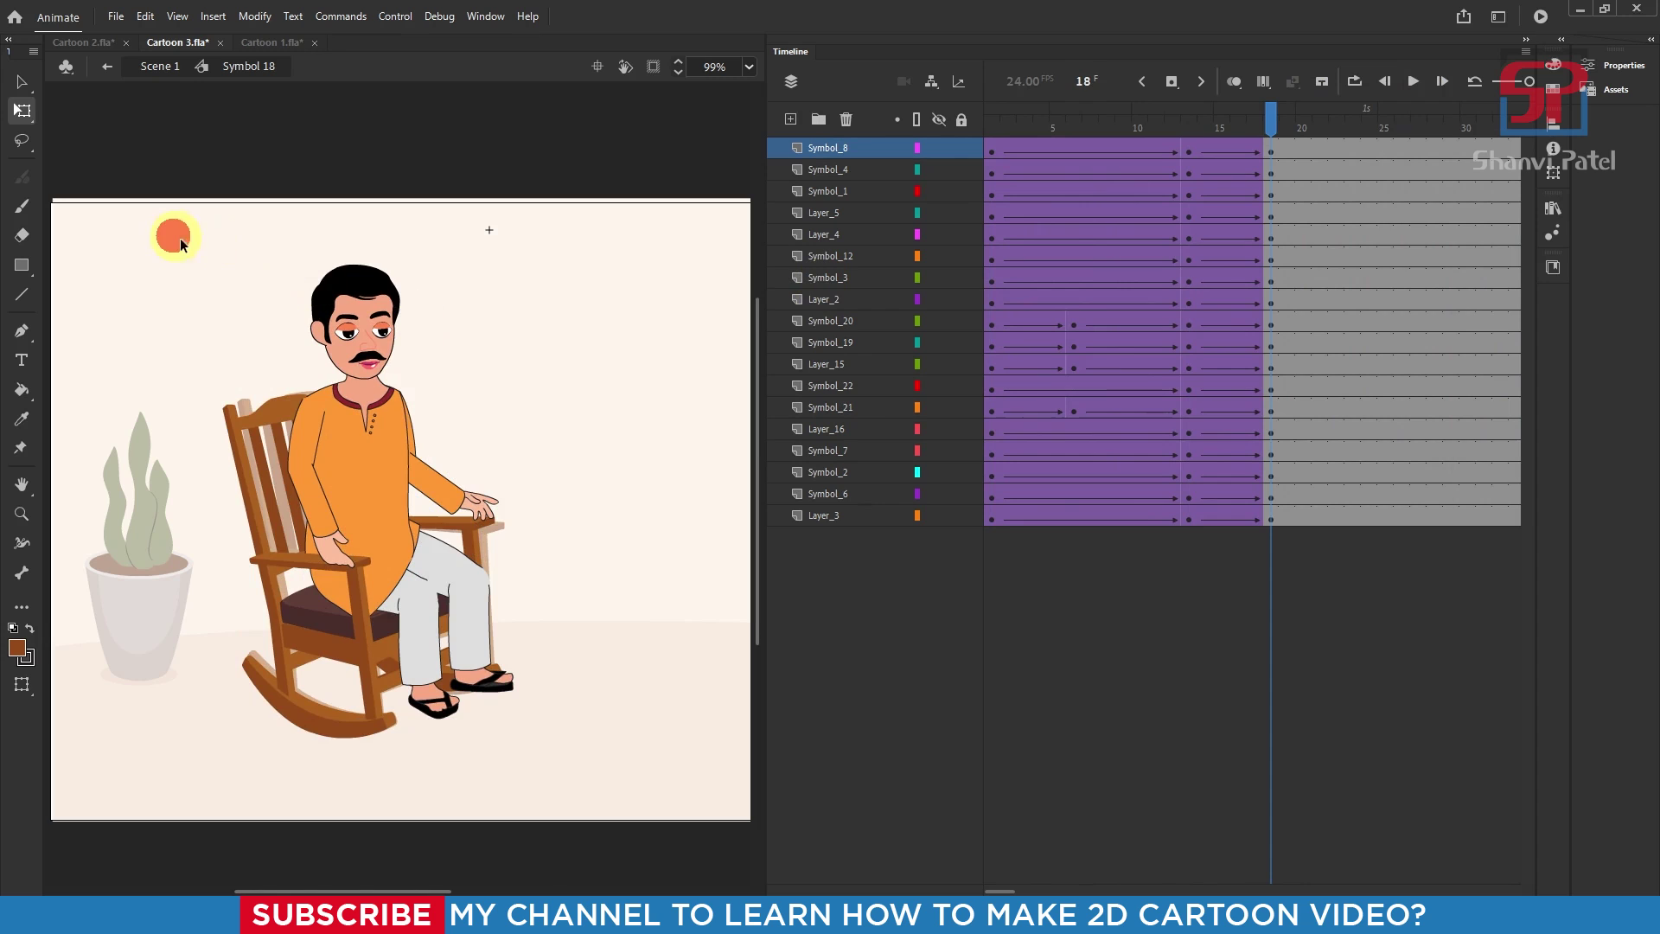
drag(180, 237, 587, 760)
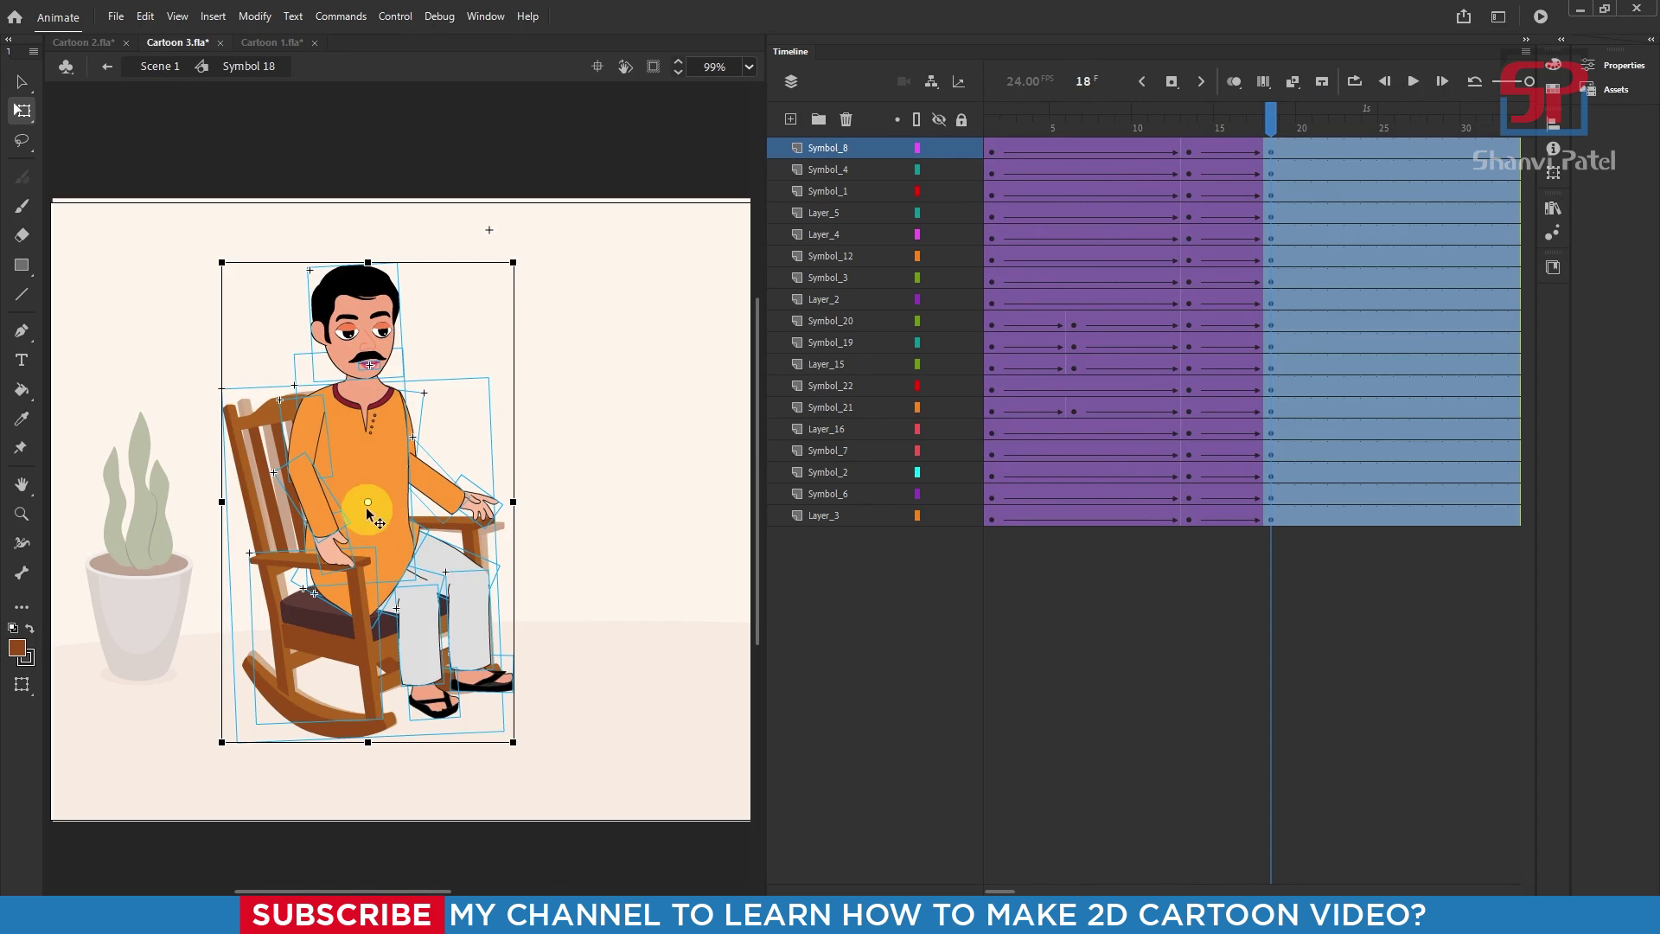
drag(367, 515, 368, 740)
drag(530, 267, 506, 257)
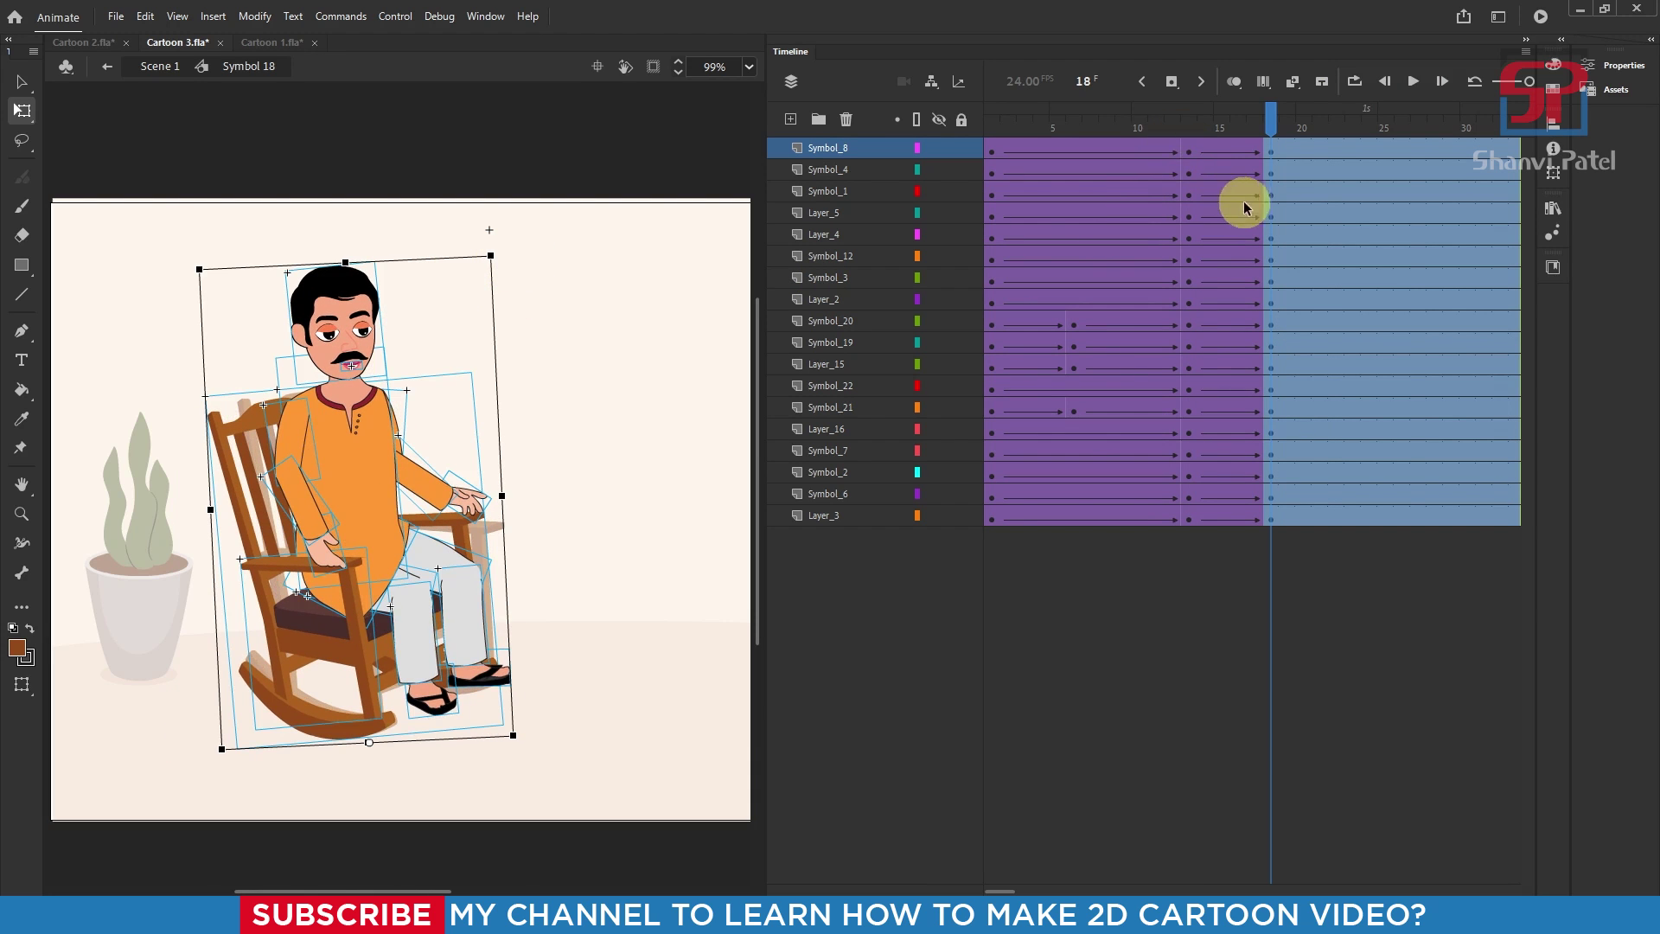
At frame 18, lean the man's torso (Symbol_3) and shift and tilt his neck and head to match.
click(689, 607)
click(338, 476)
scroll(328, 477, up, 2)
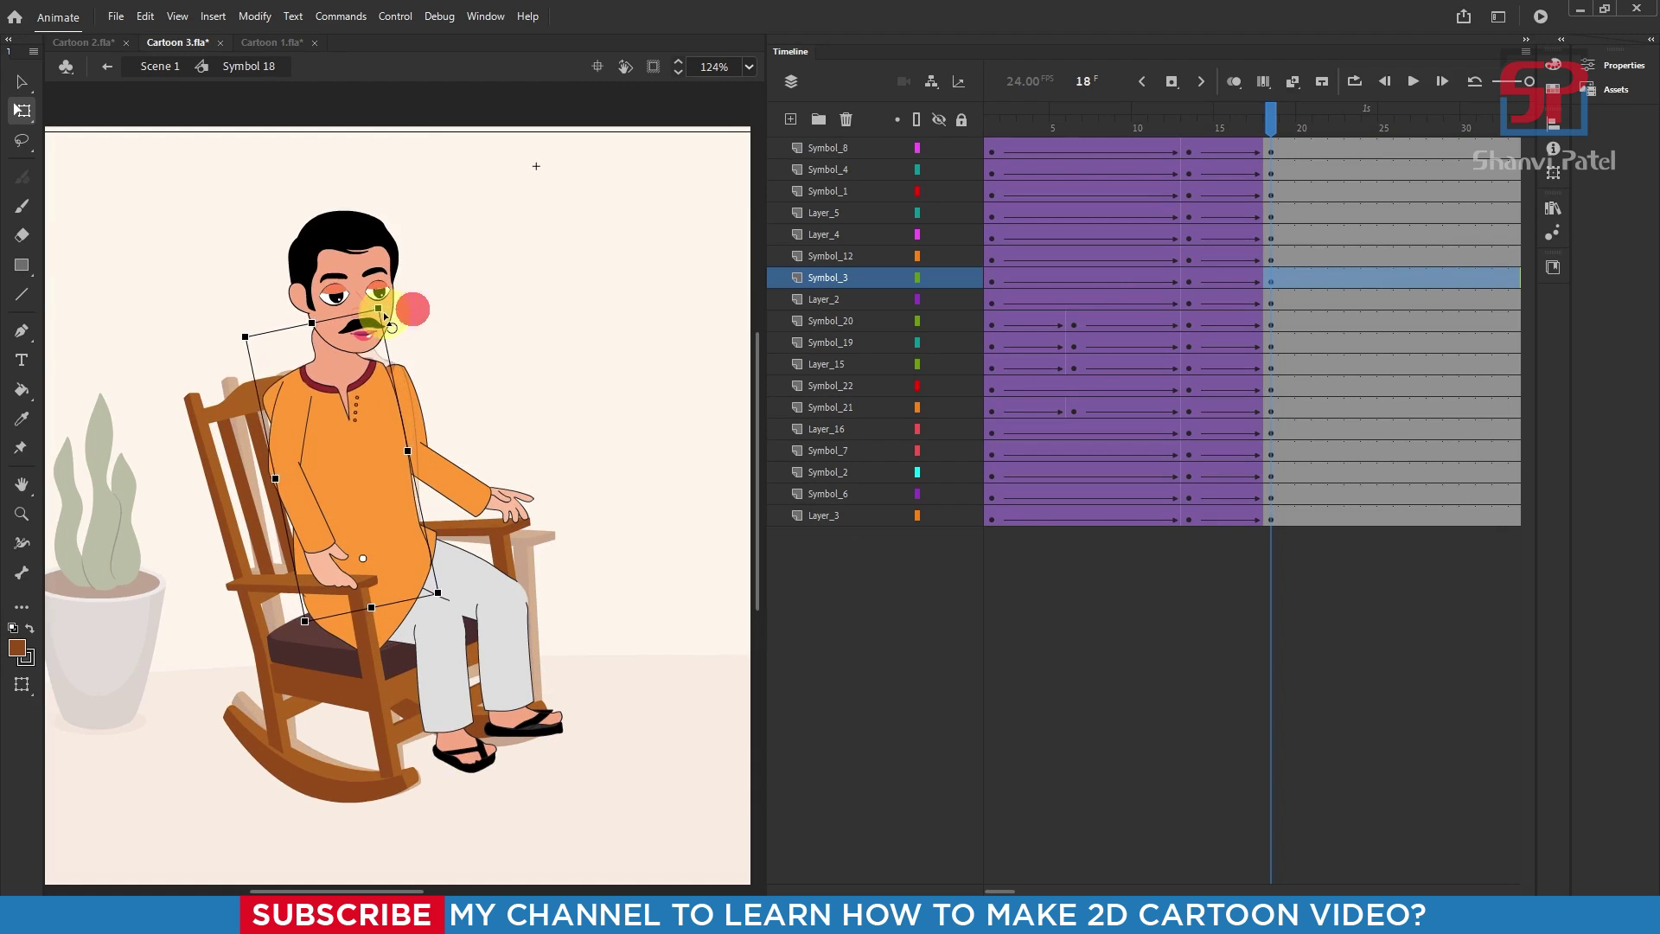
scroll(323, 238, up, 2)
click(389, 390)
shift+click(414, 312)
drag(413, 311, 355, 322)
drag(410, 208, 381, 220)
scroll(321, 510, down, 1)
scroll(322, 510, up, 1)
At frame 18, reposition and rotate the near arm so it joins the shoulder and its hand rests on the armrest.
click(335, 524)
shift+click(320, 394)
drag(320, 394, 285, 411)
drag(303, 509, 290, 371)
drag(387, 699, 434, 681)
At frame 18, shift the far arm to the shoulder and adjust the rotation of its forearm and hand.
click(653, 510)
shift+click(577, 484)
shift+click(507, 341)
drag(508, 340, 465, 337)
drag(671, 579, 677, 568)
drag(560, 487, 571, 484)
scroll(516, 489, down, 2)
scroll(527, 480, up, 2)
click(659, 472)
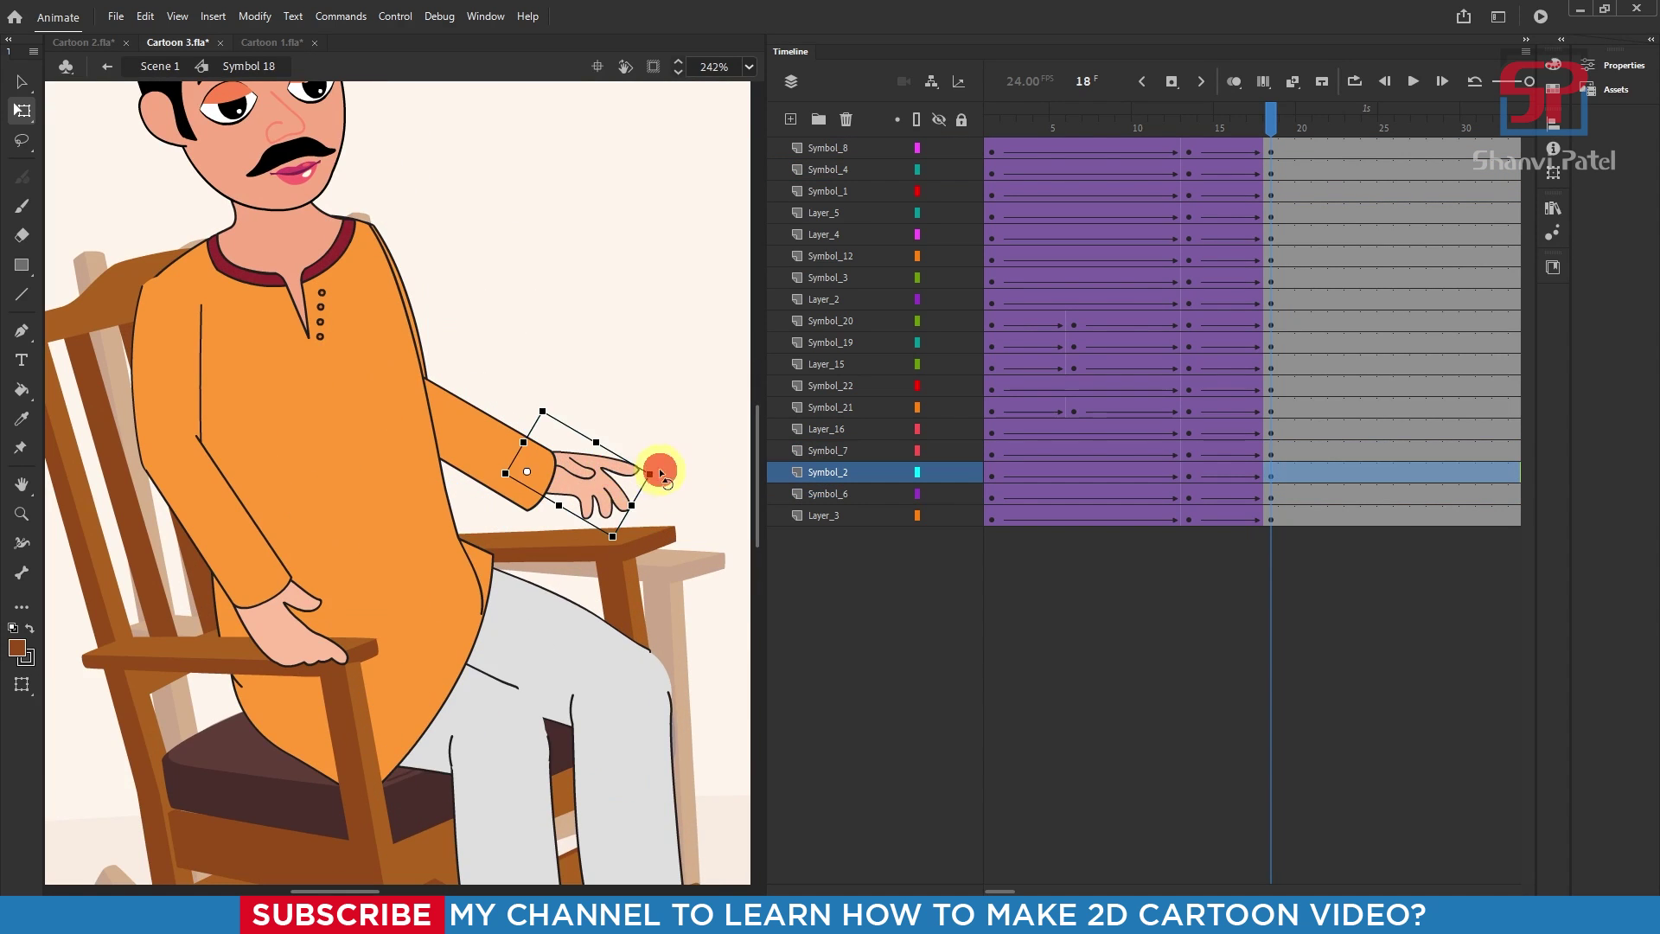
Play and scrub the animation from frame 1 to check the adjusted backward lean.
scroll(442, 402, down, 3)
drag(1189, 131, 726, 134)
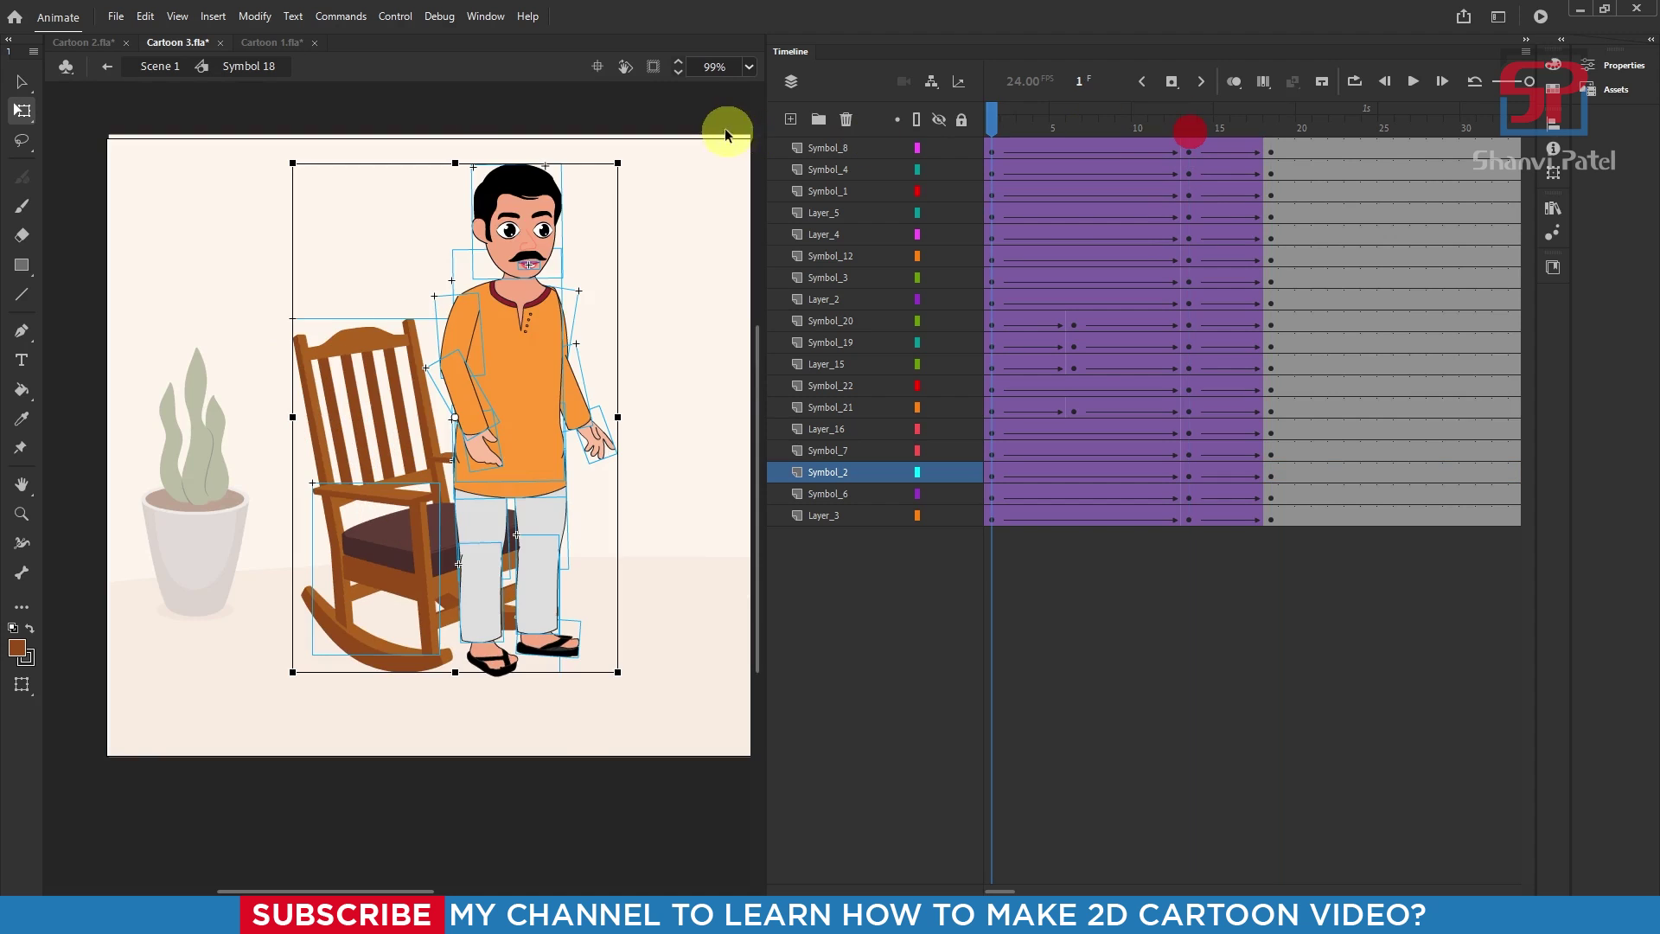
click(1412, 81)
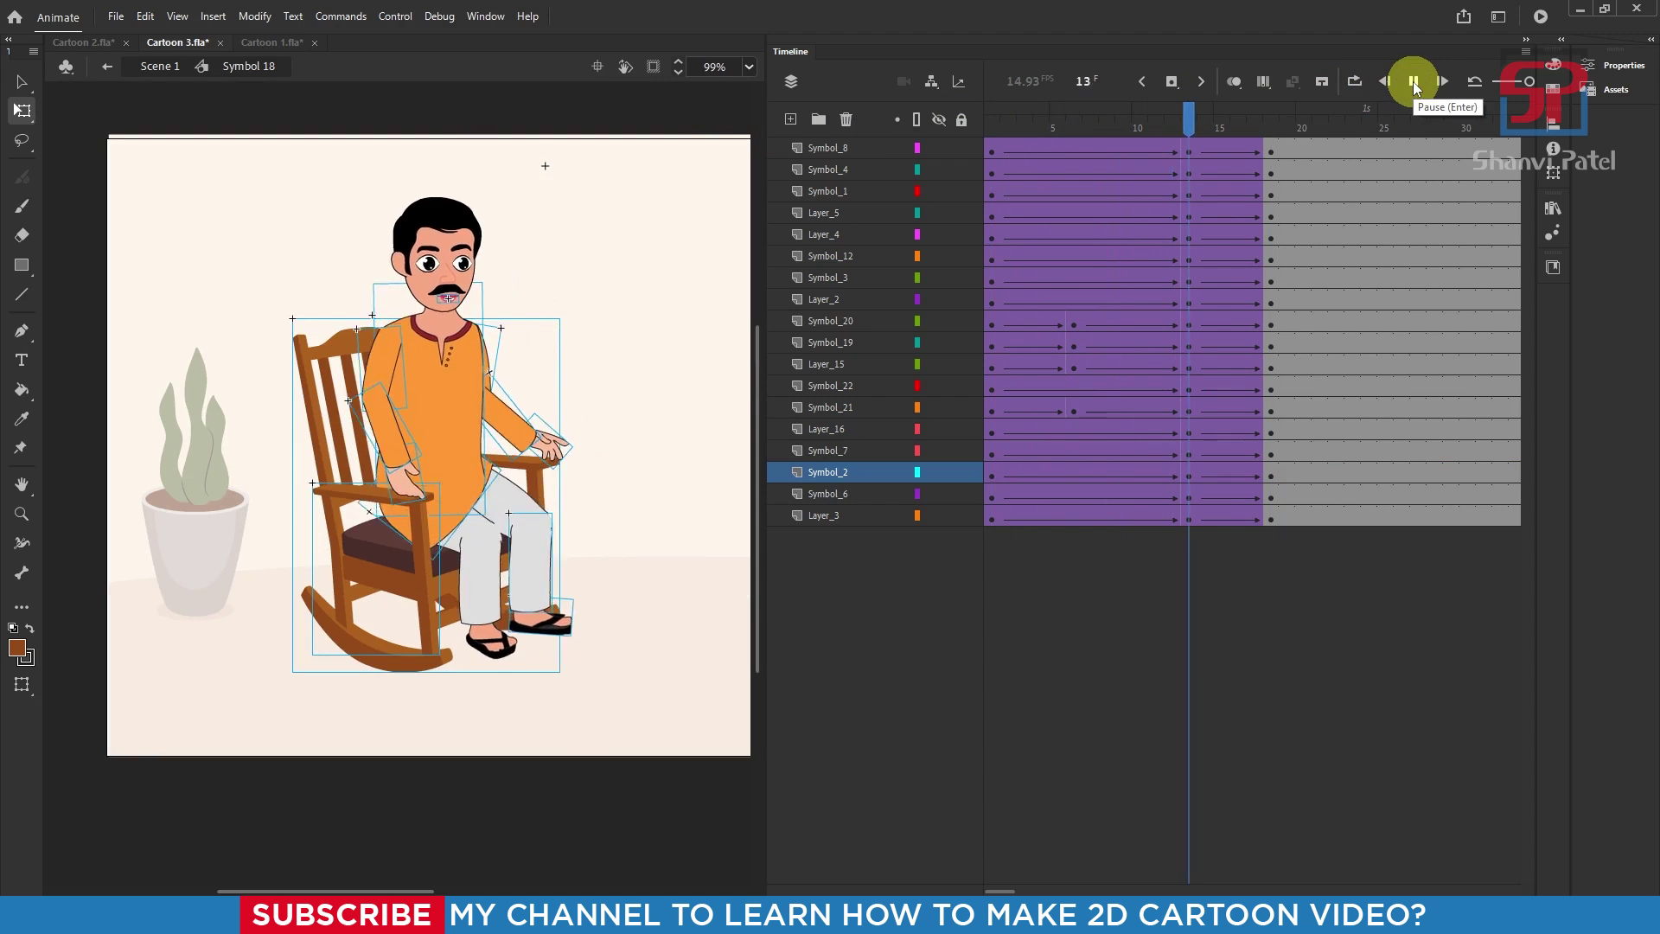
drag(1259, 119, 664, 145)
drag(923, 170, 1274, 173)
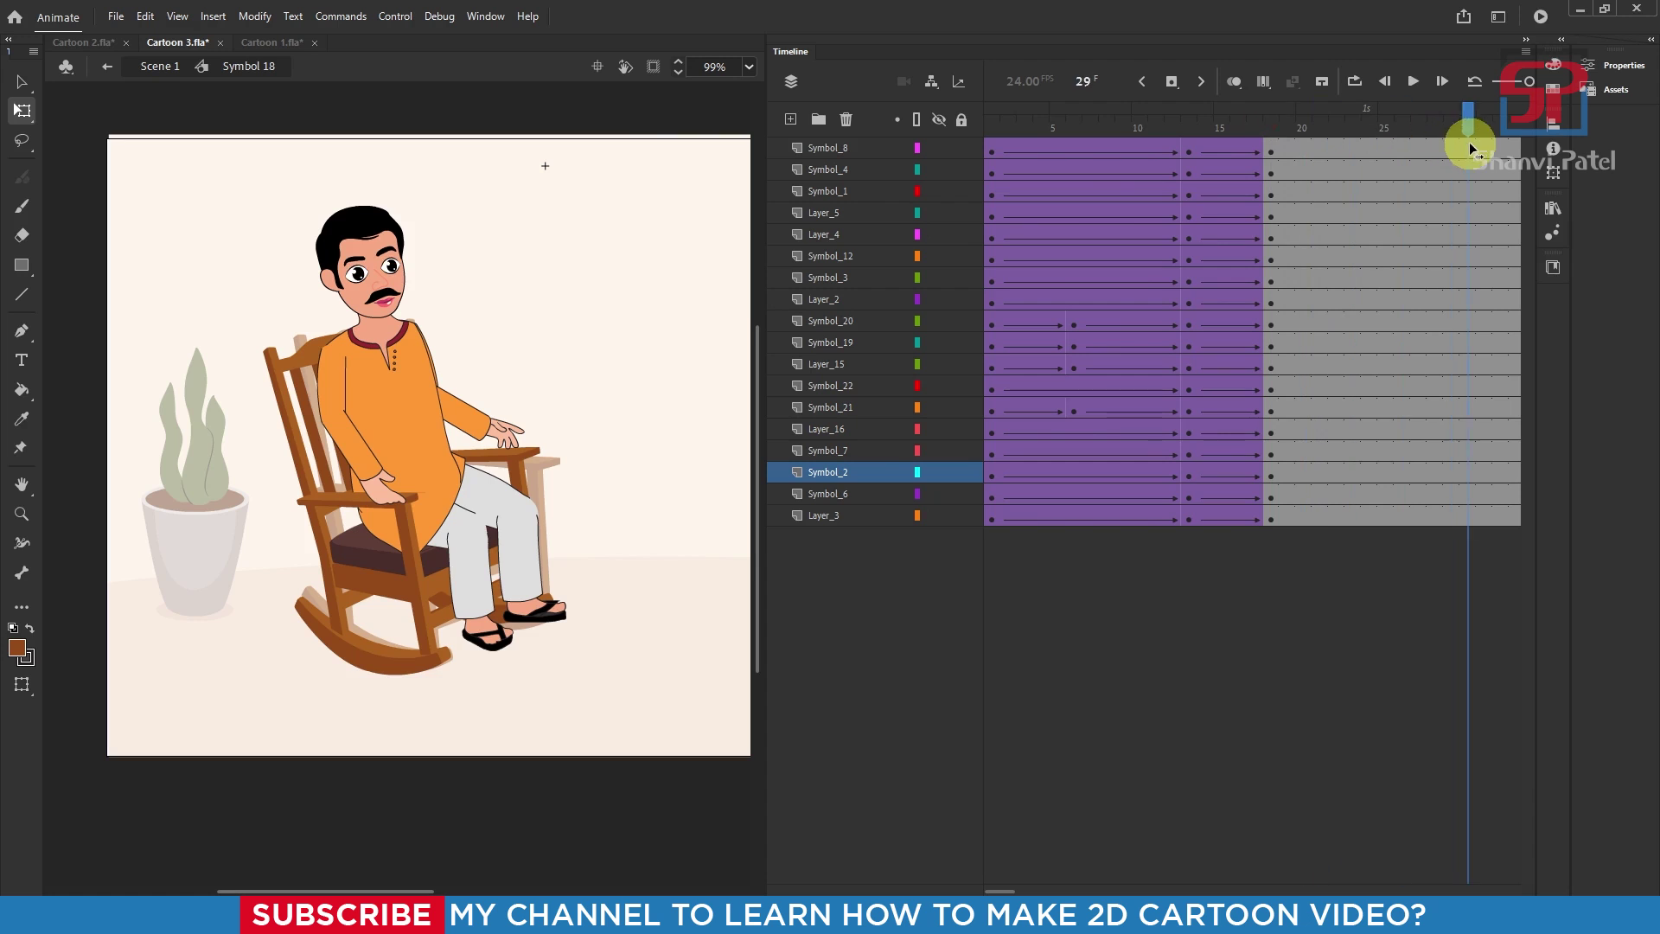
Insert keyframes on all layers at frames 35 and 26 for the rocking cycle.
drag(1435, 166, 1396, 479)
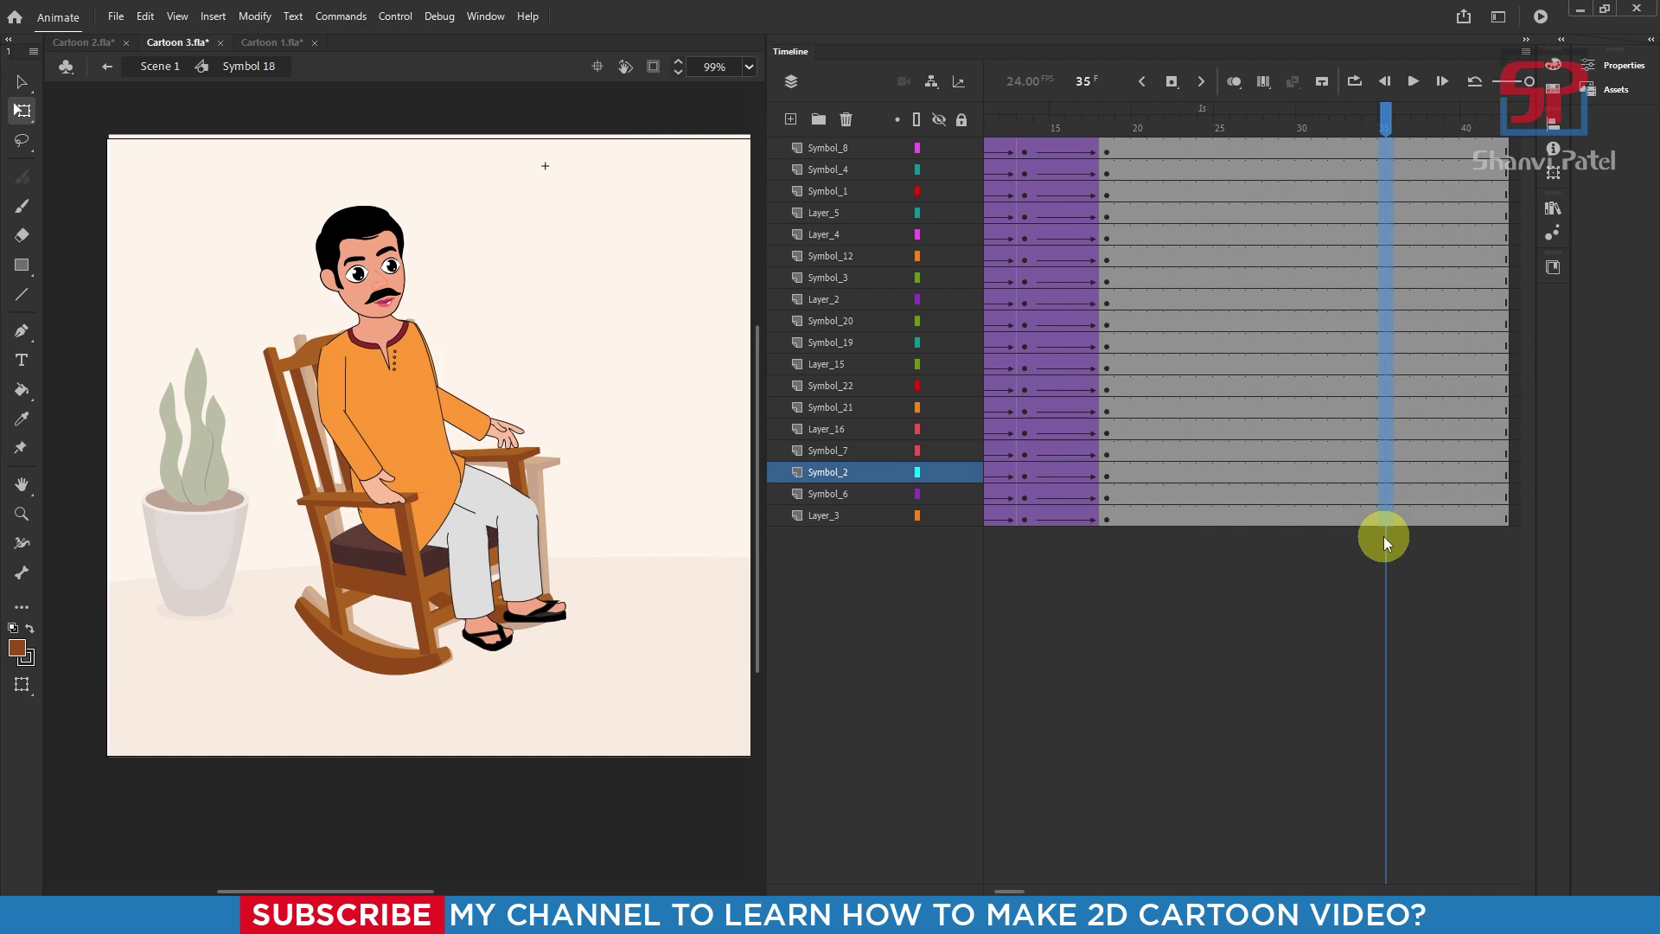
drag(1383, 536, 1382, 536)
key(F6)
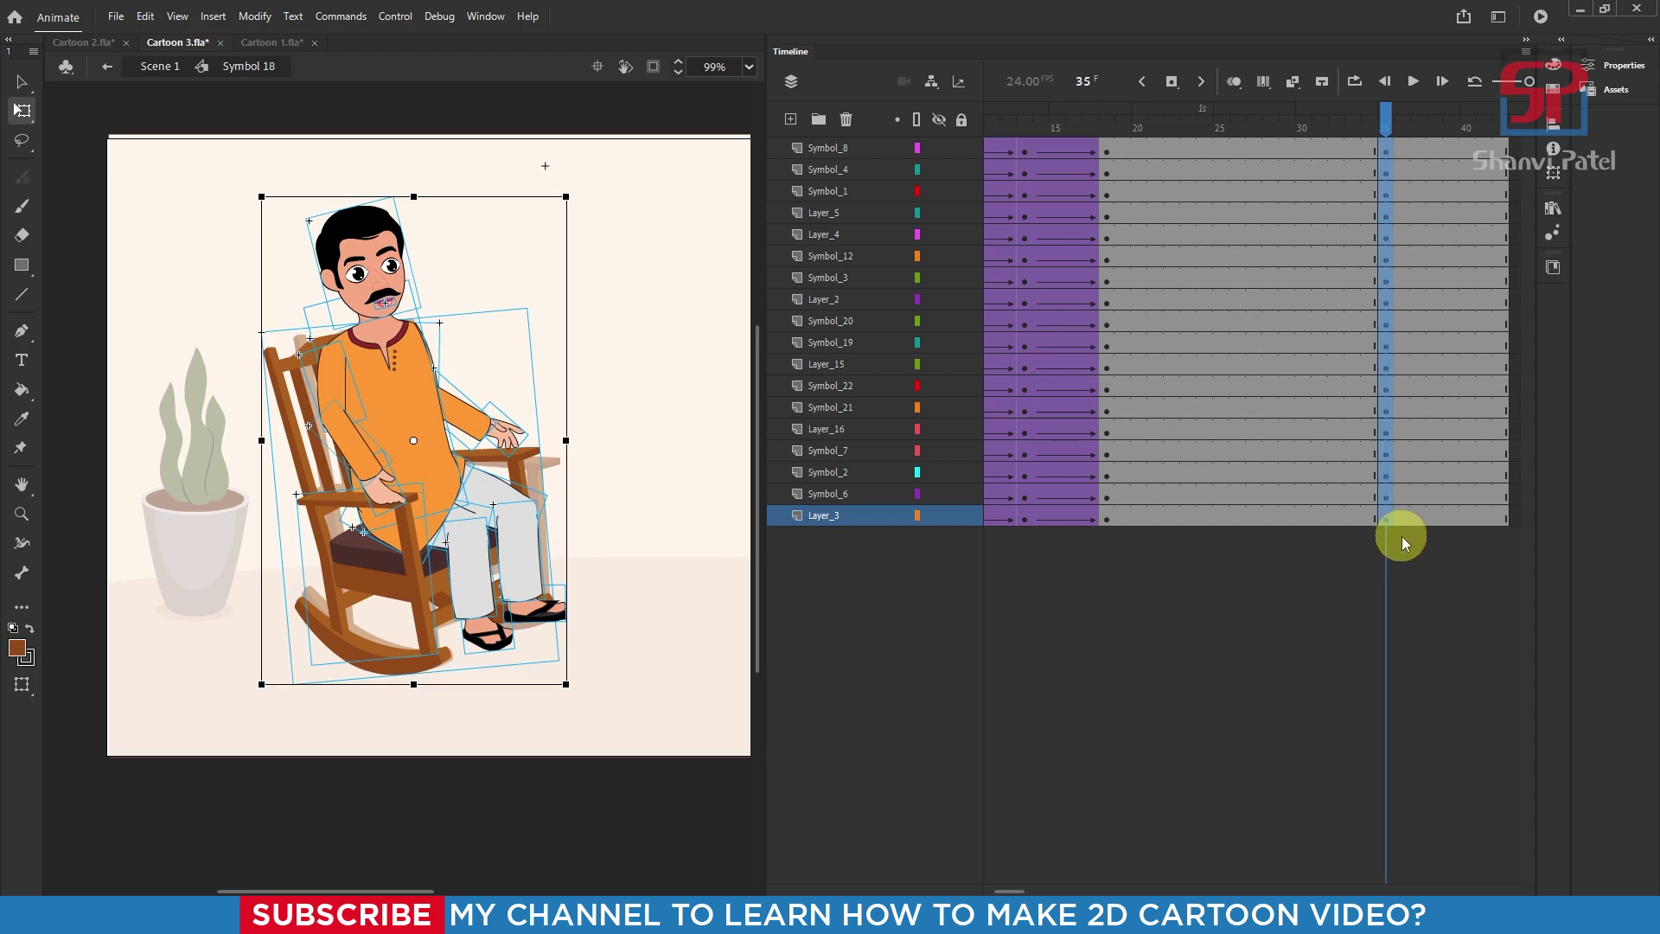
drag(1236, 153, 1238, 351)
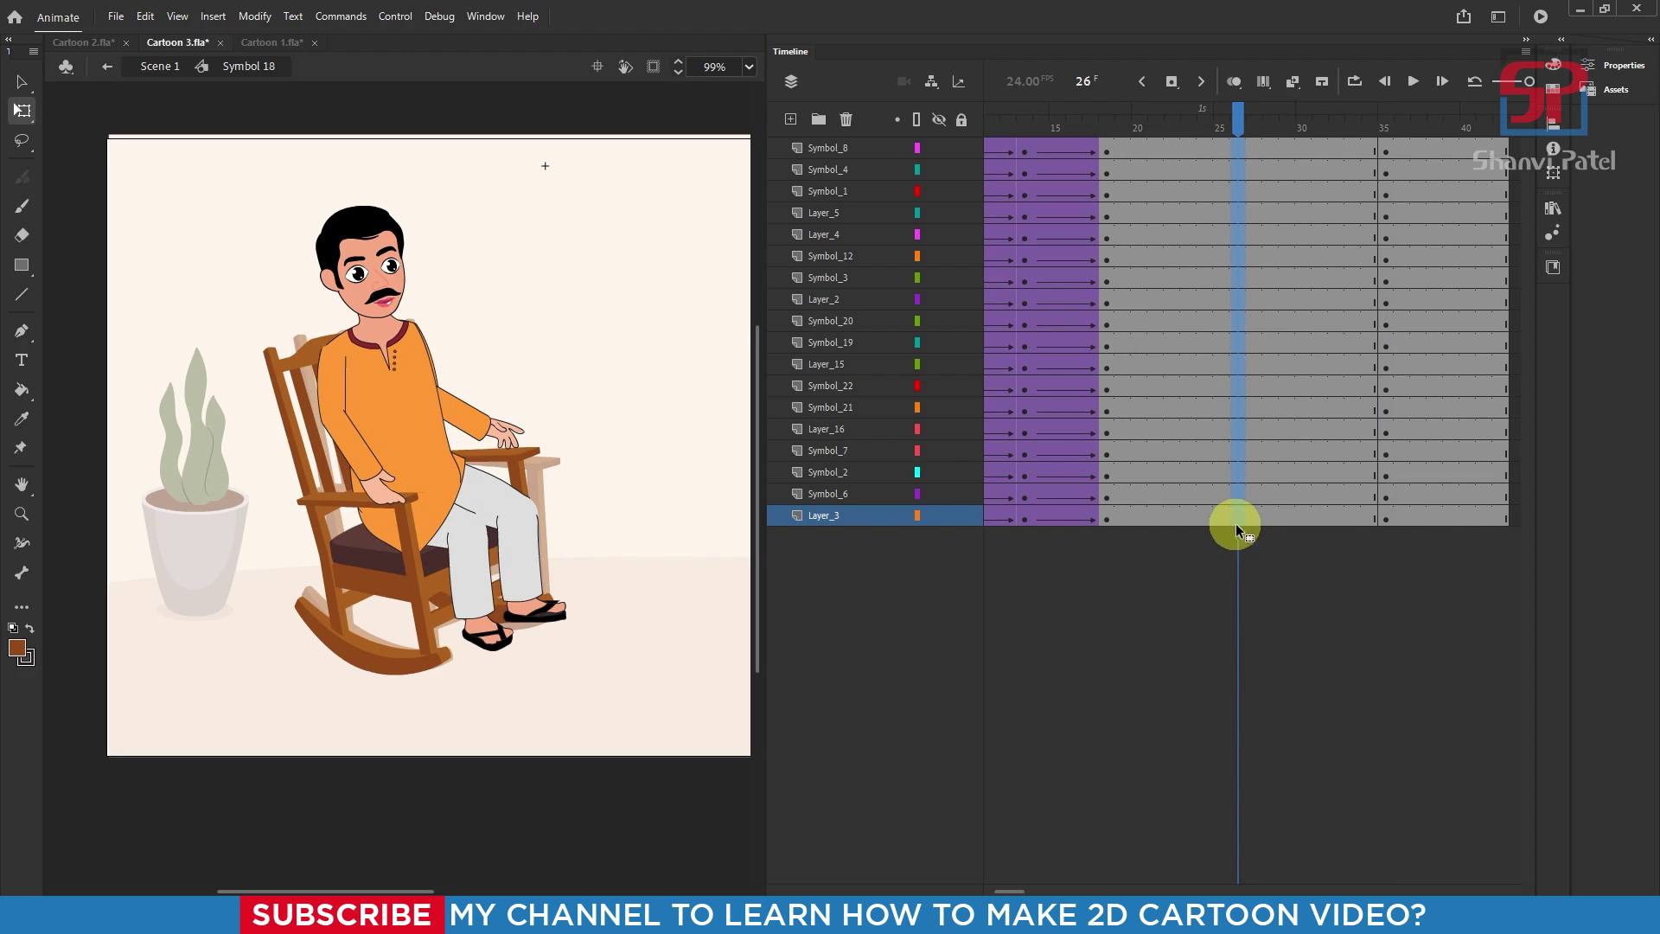
key(F6)
Create classic tweens on all layers between frames 18 and 35.
drag(1139, 151, 1382, 538)
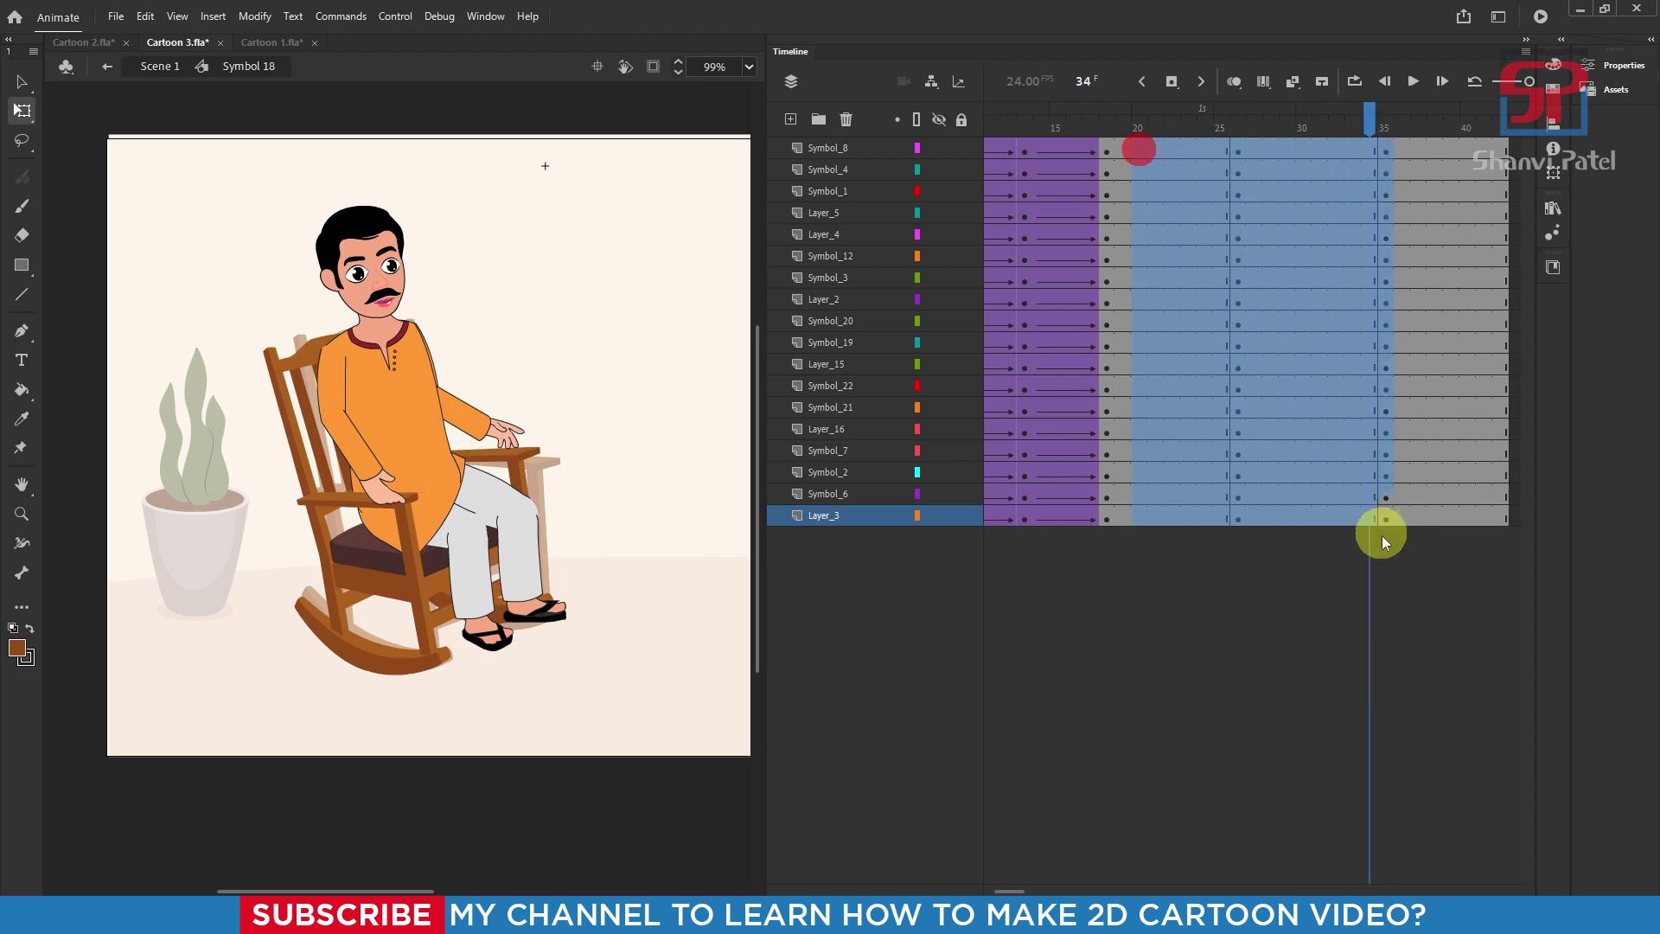
right_click(1299, 385)
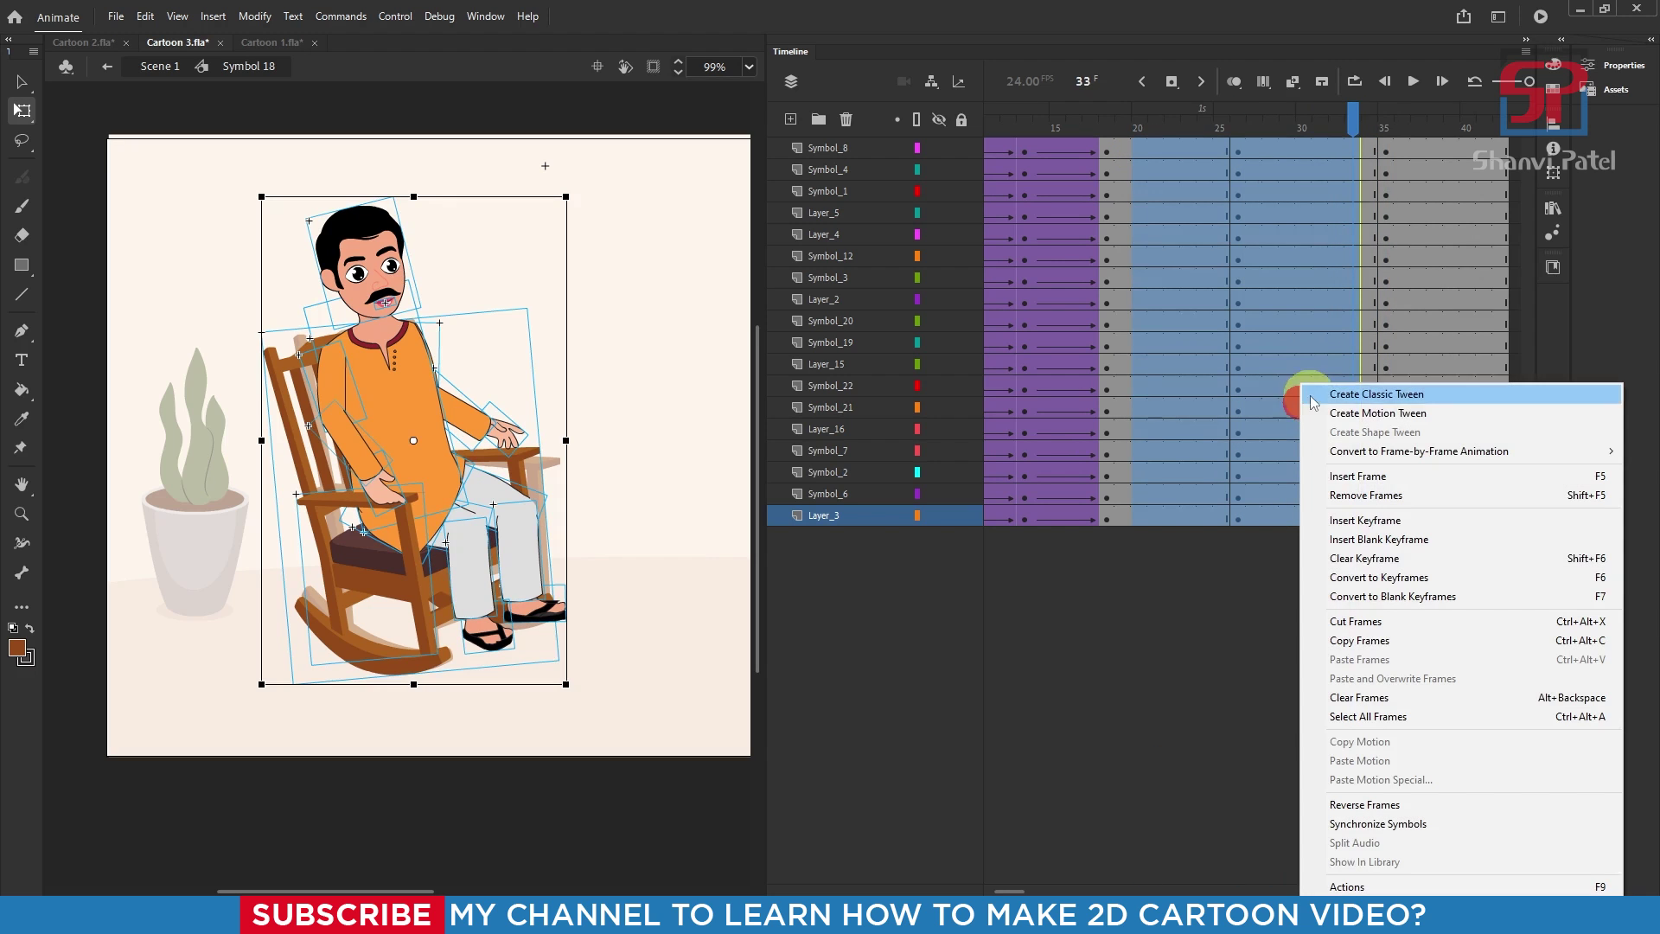
click(1364, 390)
click(1431, 588)
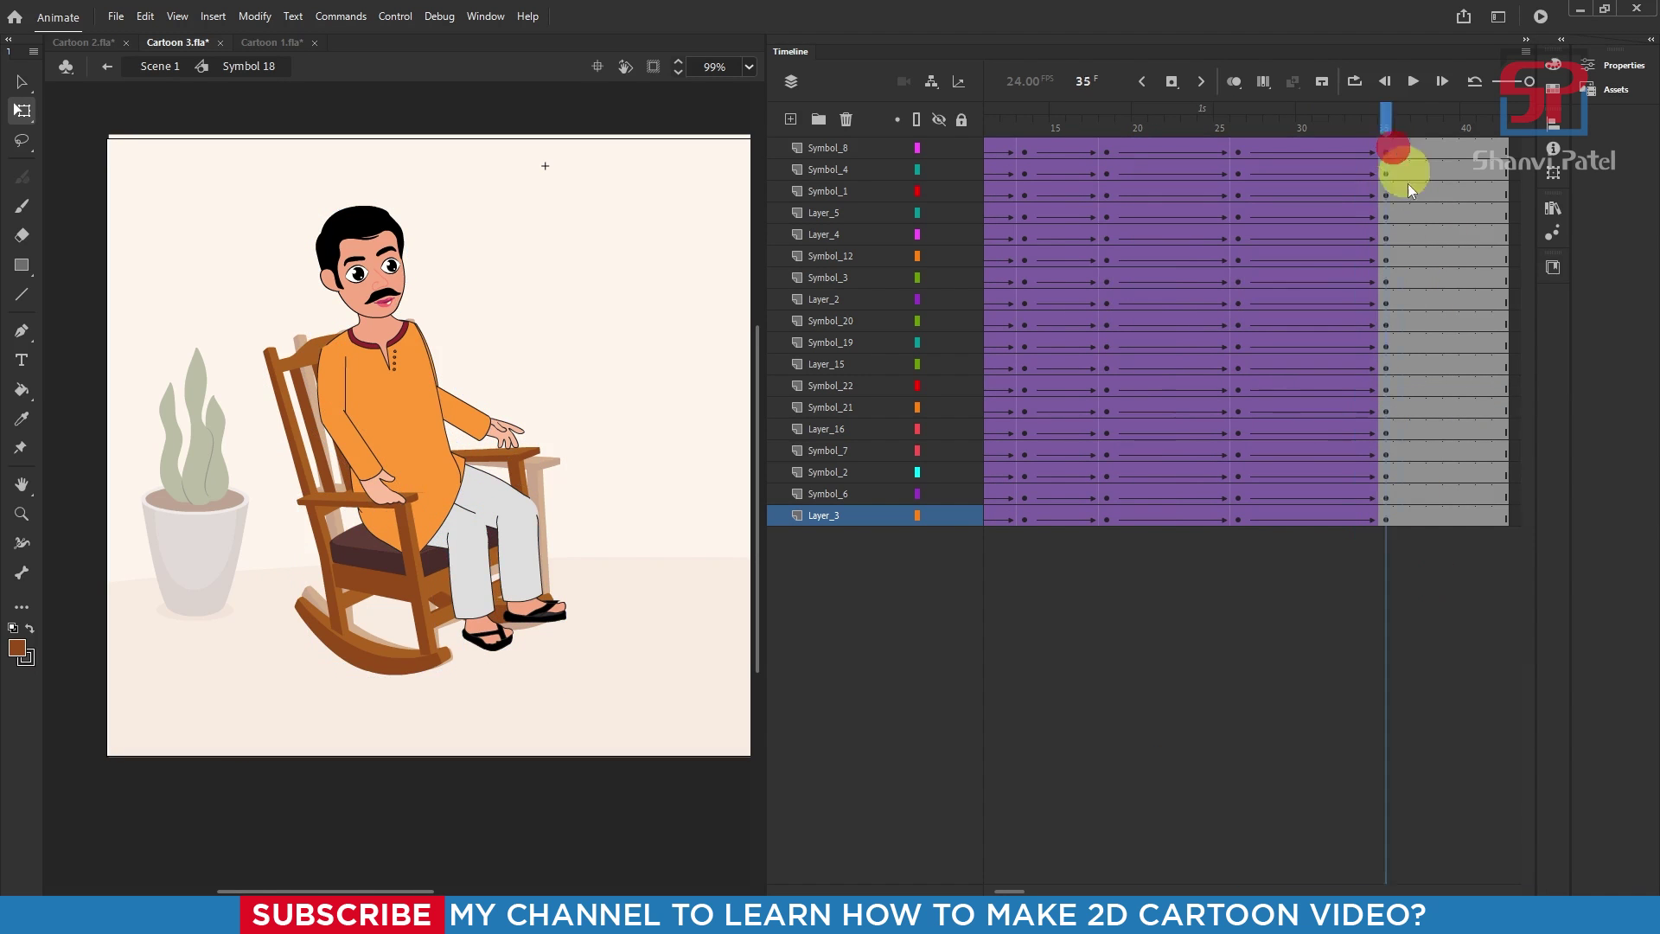
drag(1512, 528, 1518, 543)
key(shift+F6)
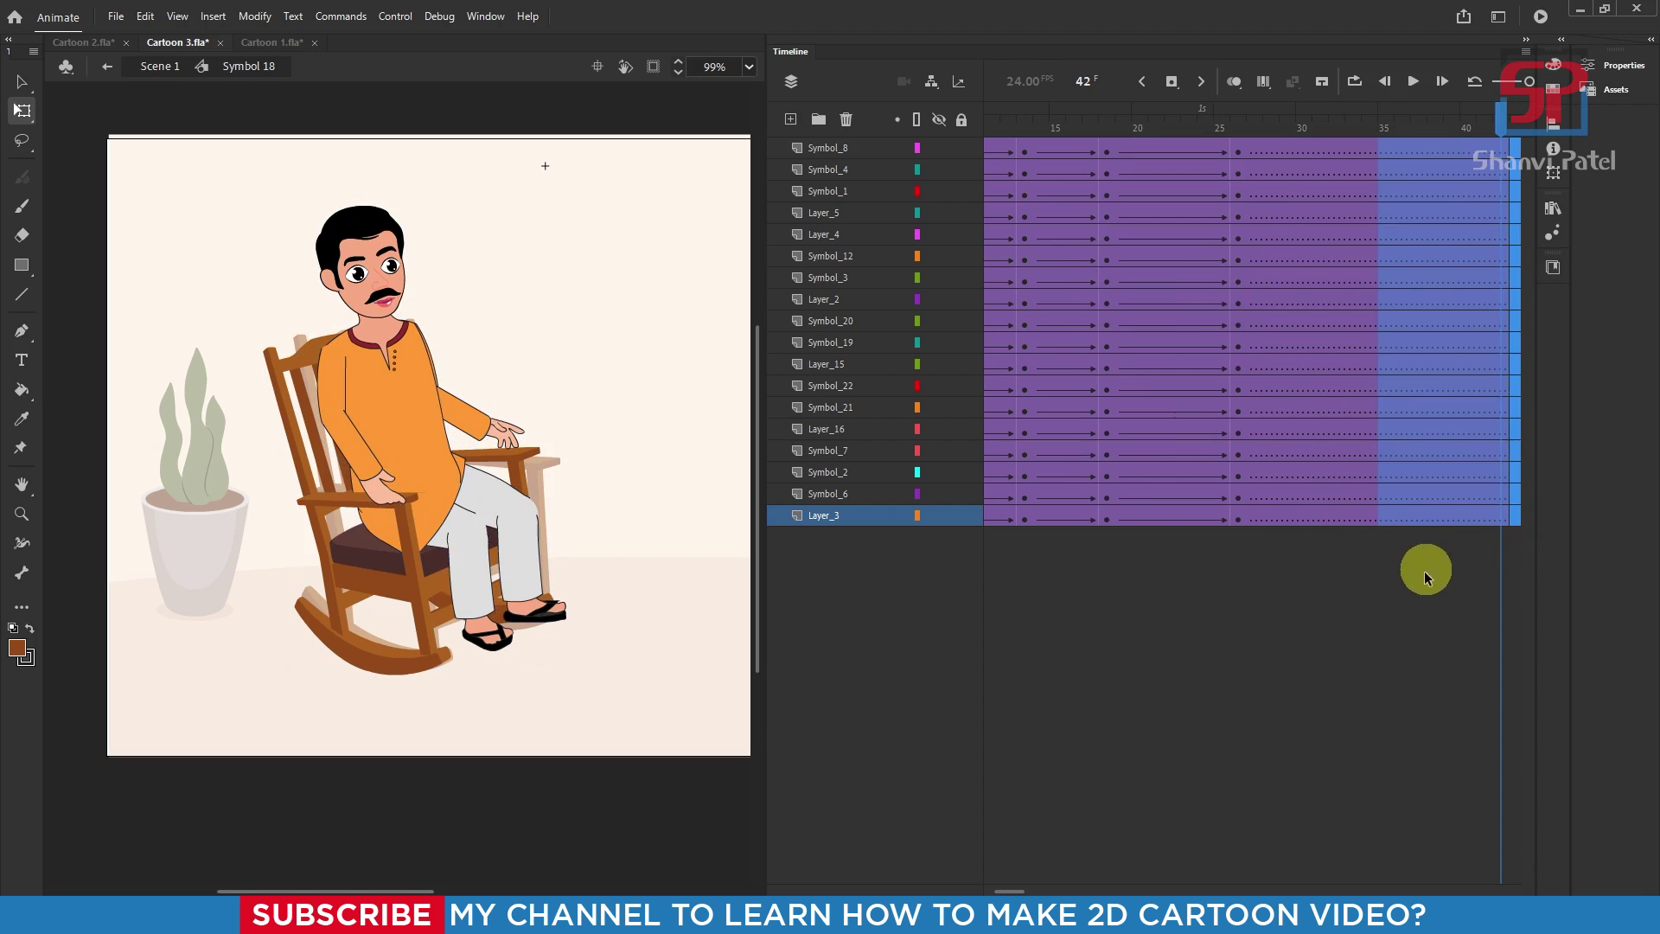
click(1423, 599)
key(ctrl+z)
Remove the surplus frames after frame 35 from all layers.
click(1401, 157)
drag(1513, 148, 1428, 522)
key(shift+F5)
At frame 26, set the pivot of the man and chair to the bottom centre and rotate them forward.
drag(1136, 131, 1156, 178)
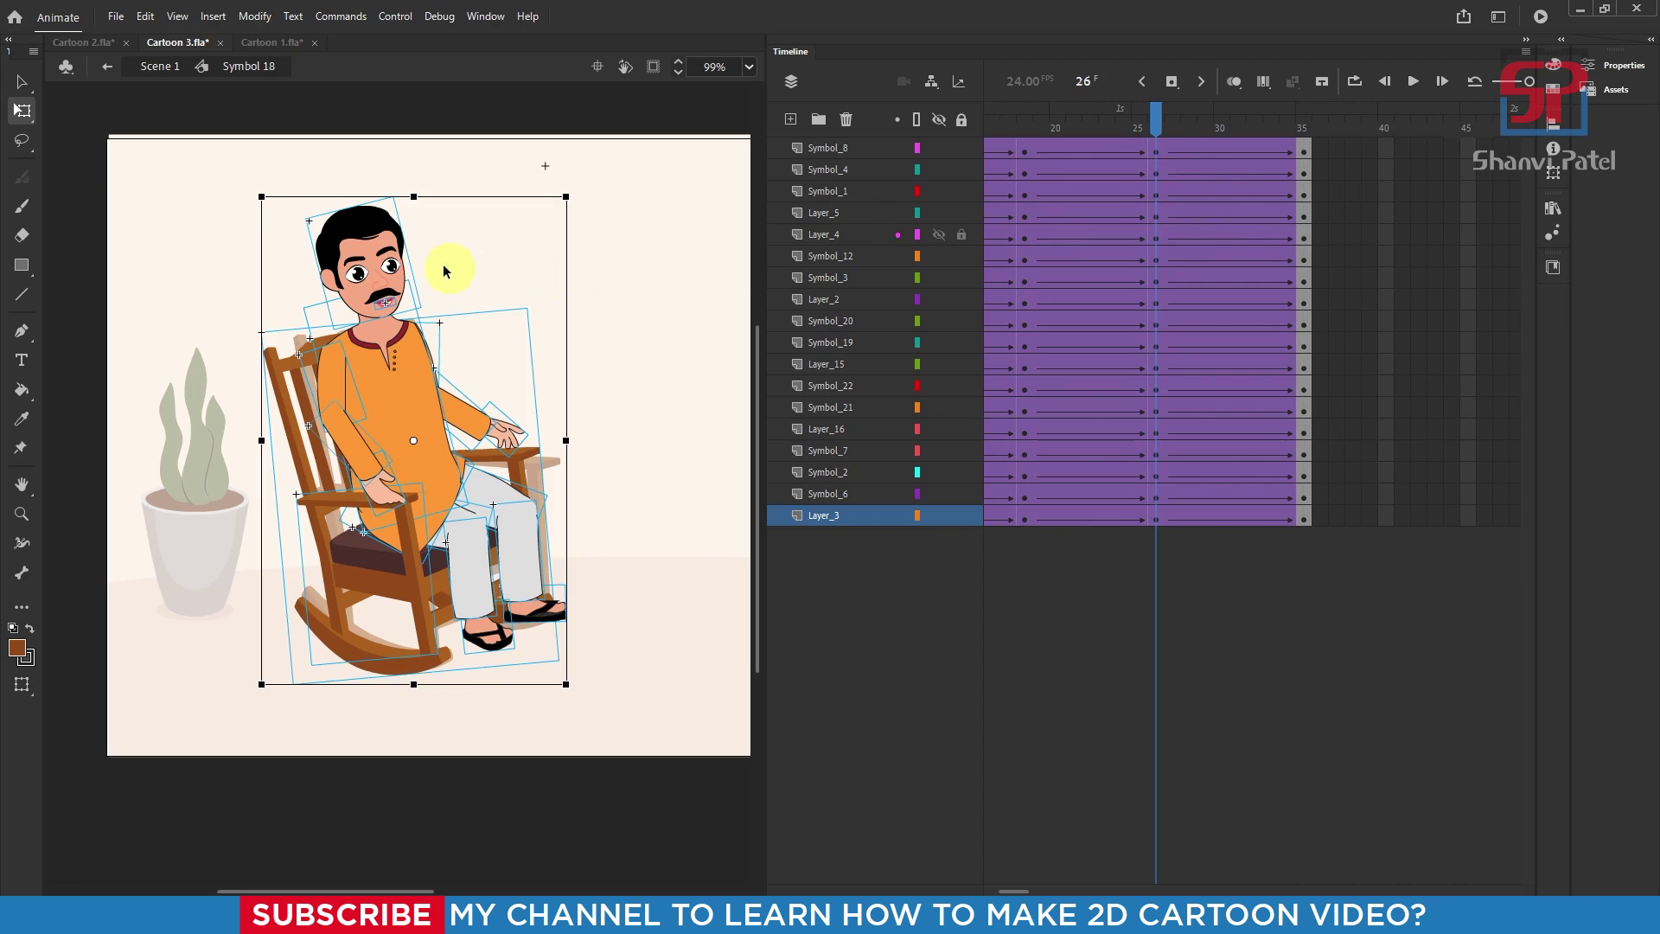
drag(400, 404, 653, 735)
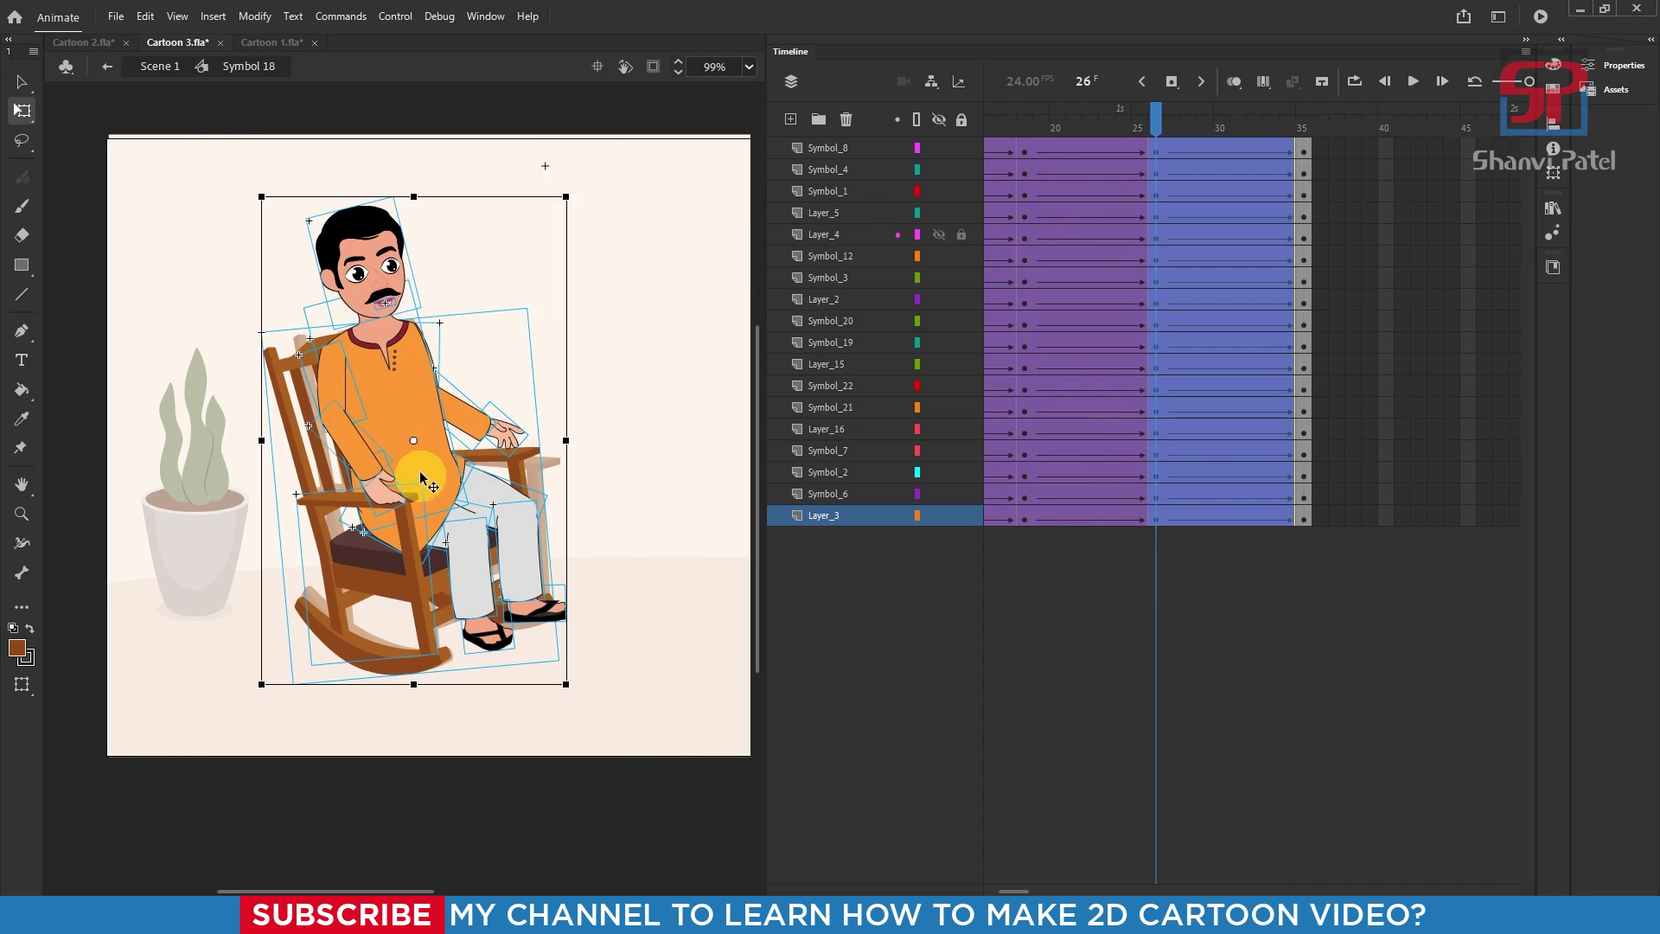
click(413, 443)
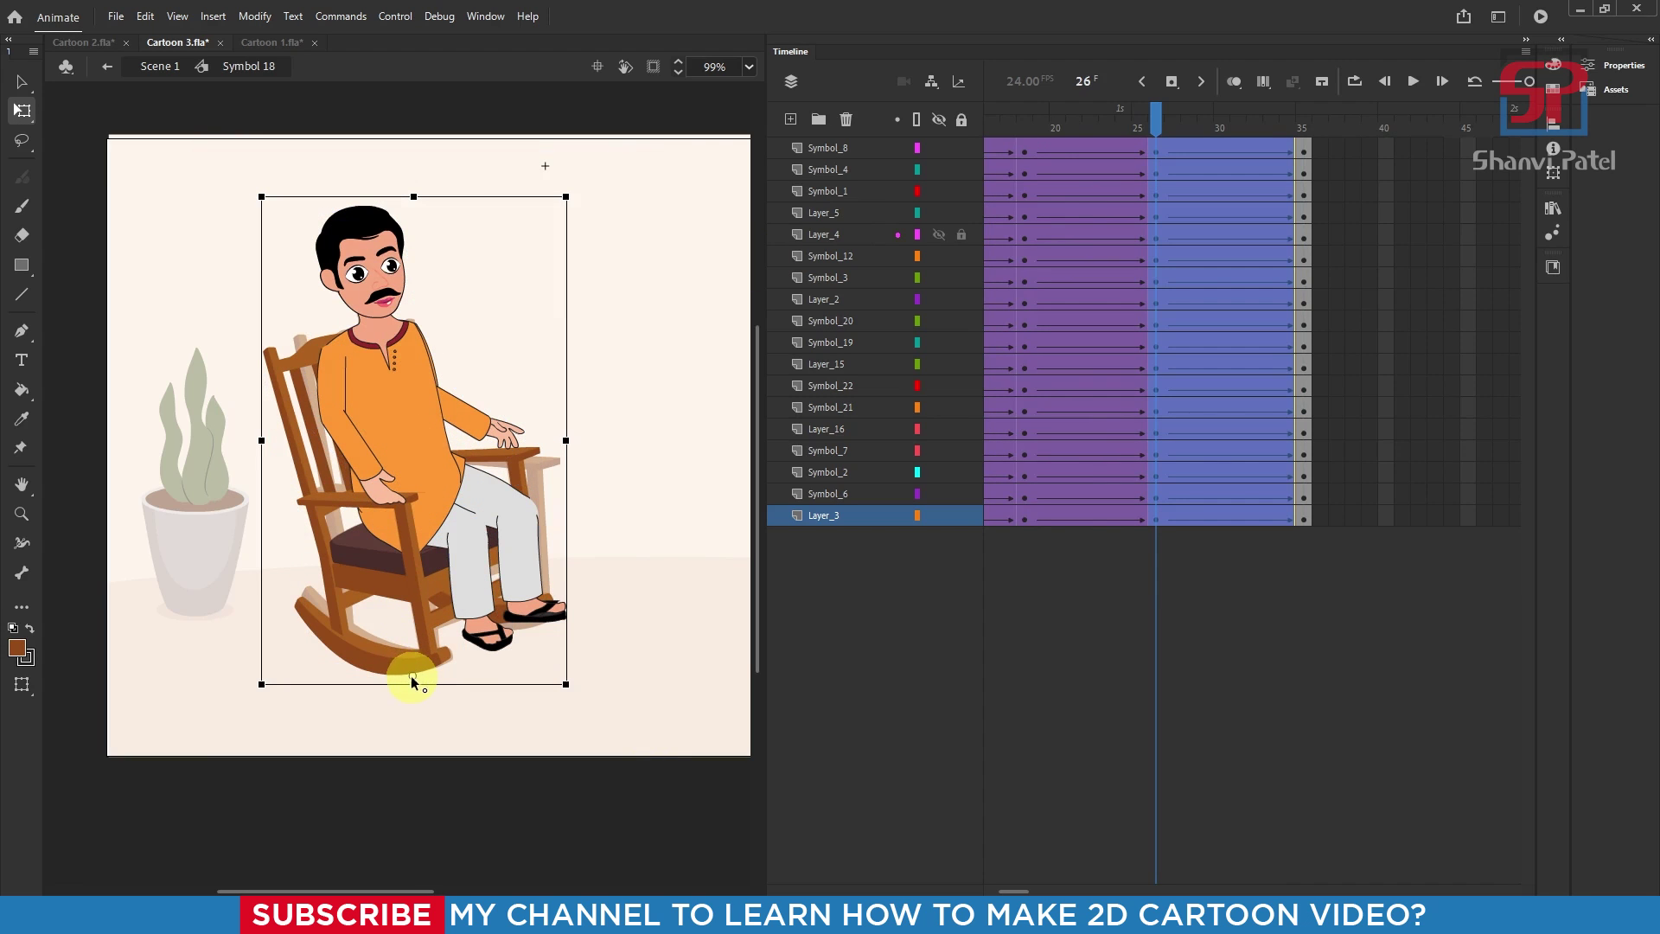
drag(411, 681, 413, 681)
drag(568, 193, 629, 221)
click(846, 152)
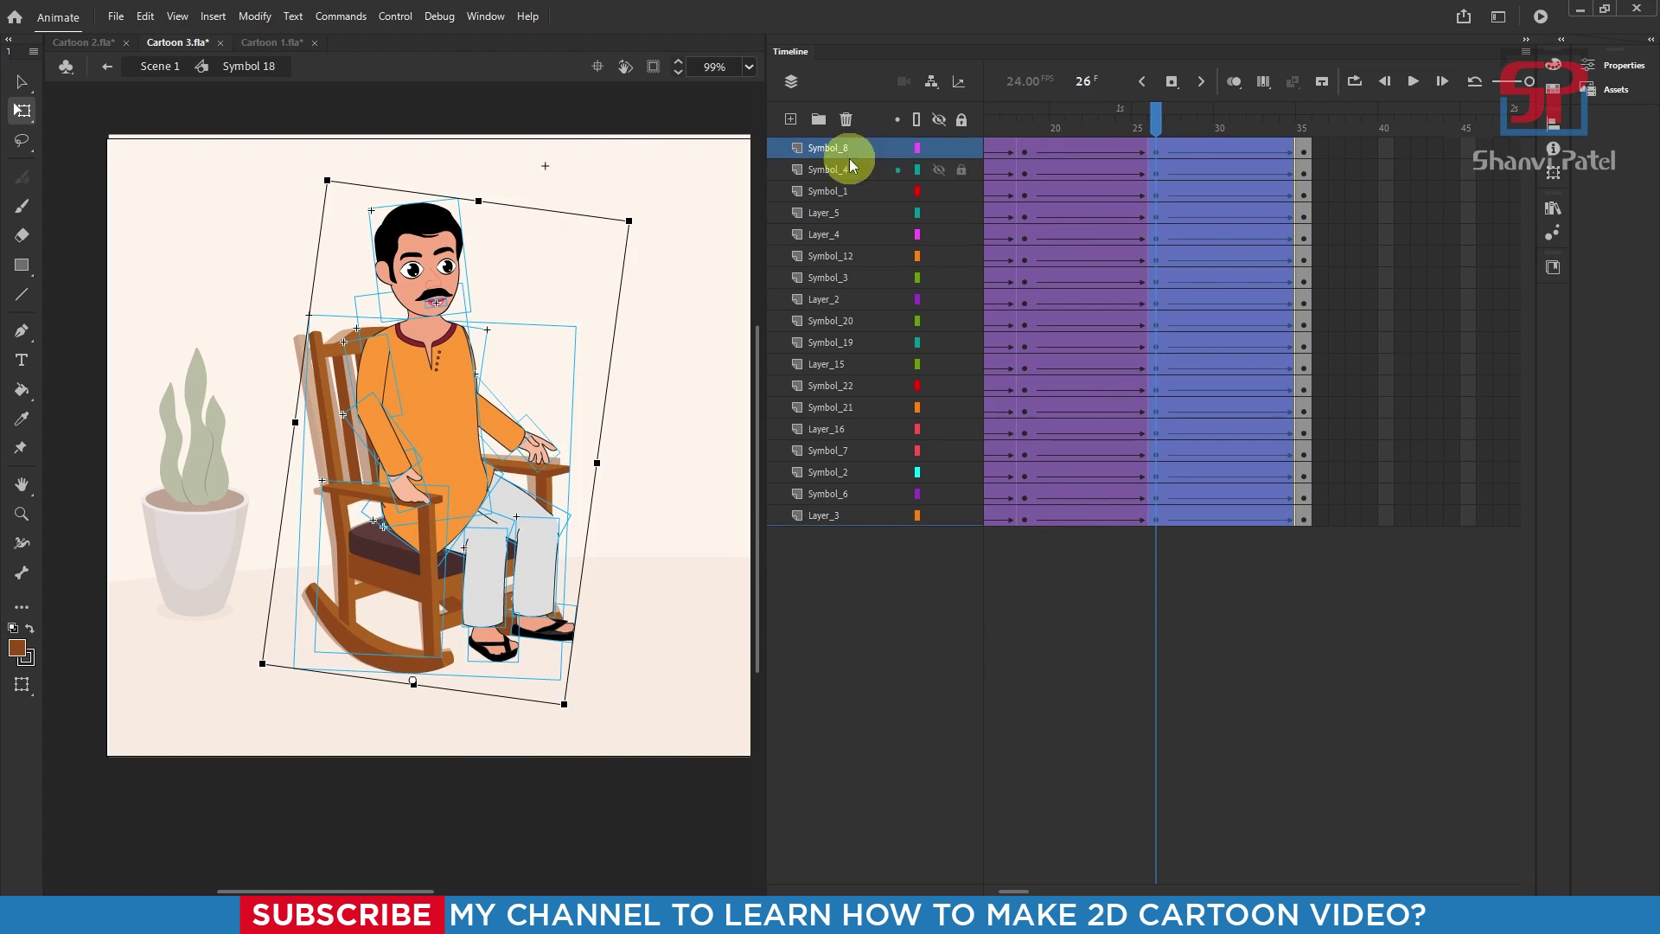
Test the movie to check the sitting and rocking motion, close the preview, and scrub past frame 18.
mouse_move(1174, 142)
mouse_down()
mouse_move(1036, 123)
mouse_move(1187, 128)
mouse_up()
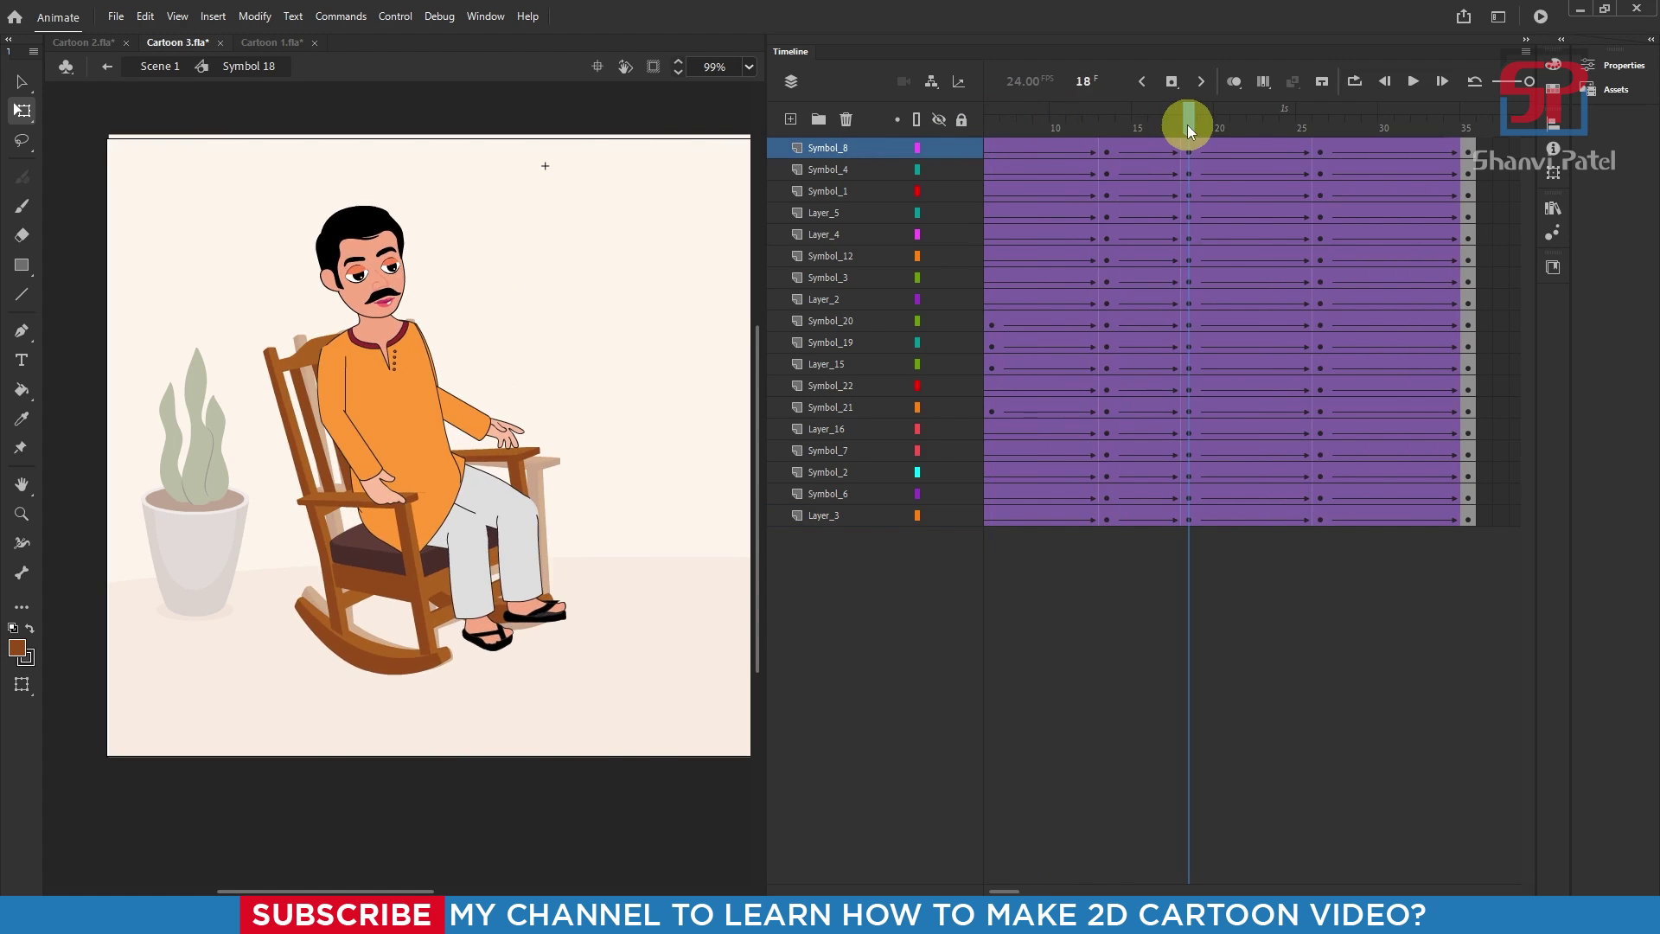
key(ctrl+Return)
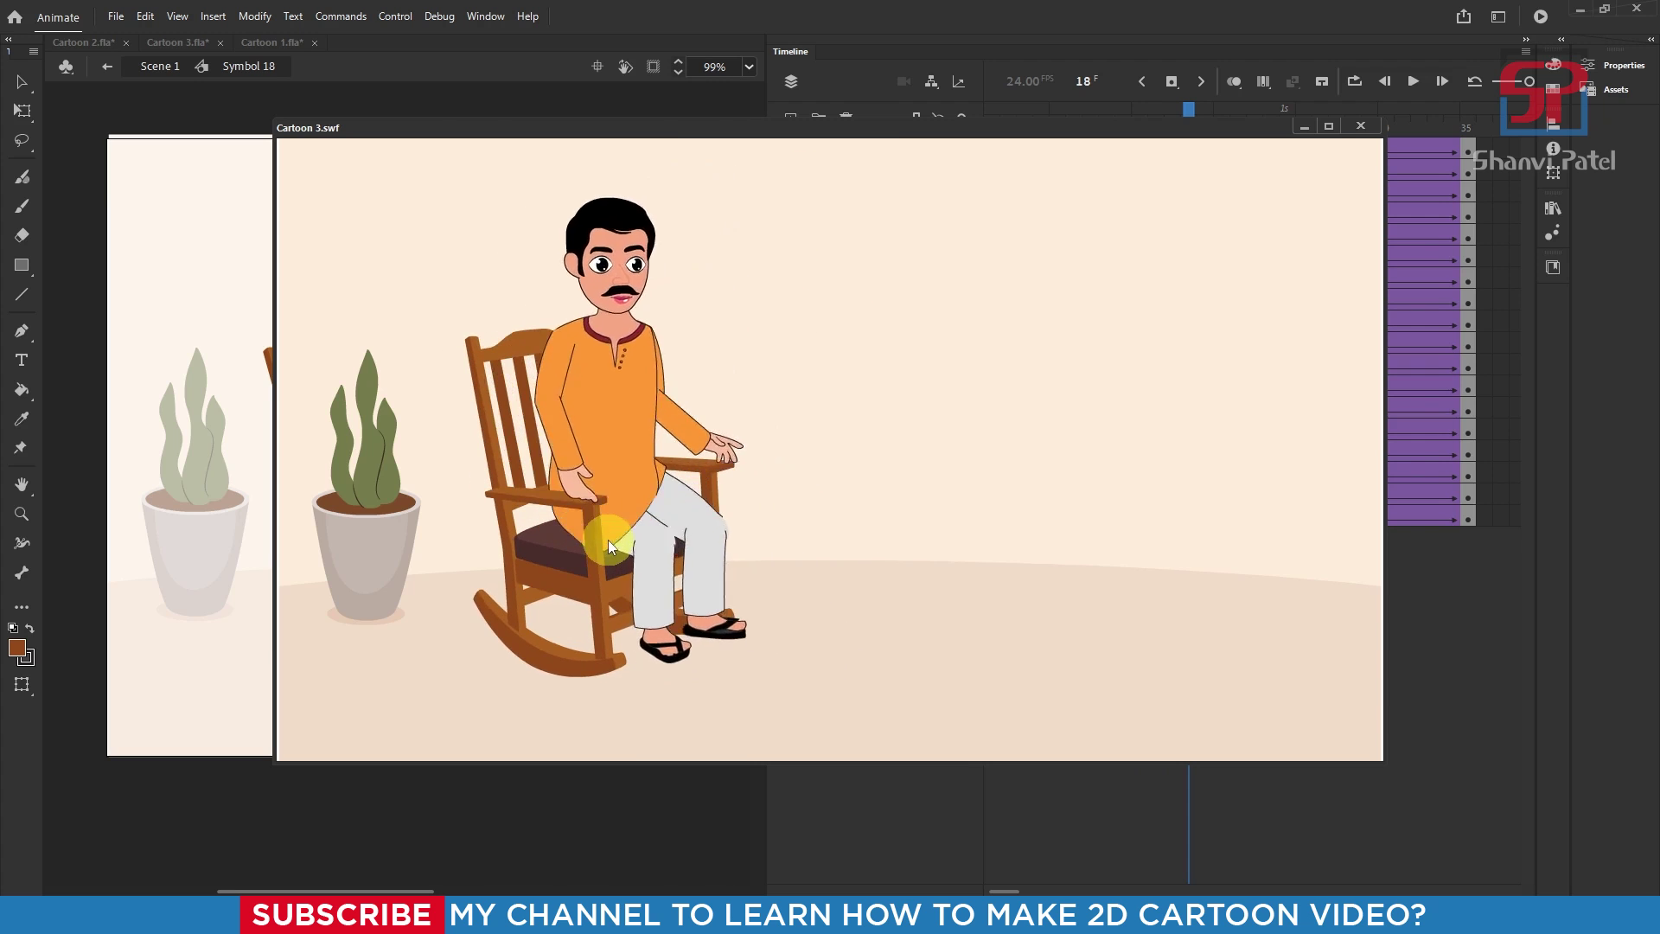
click(1361, 126)
drag(1188, 125, 1335, 183)
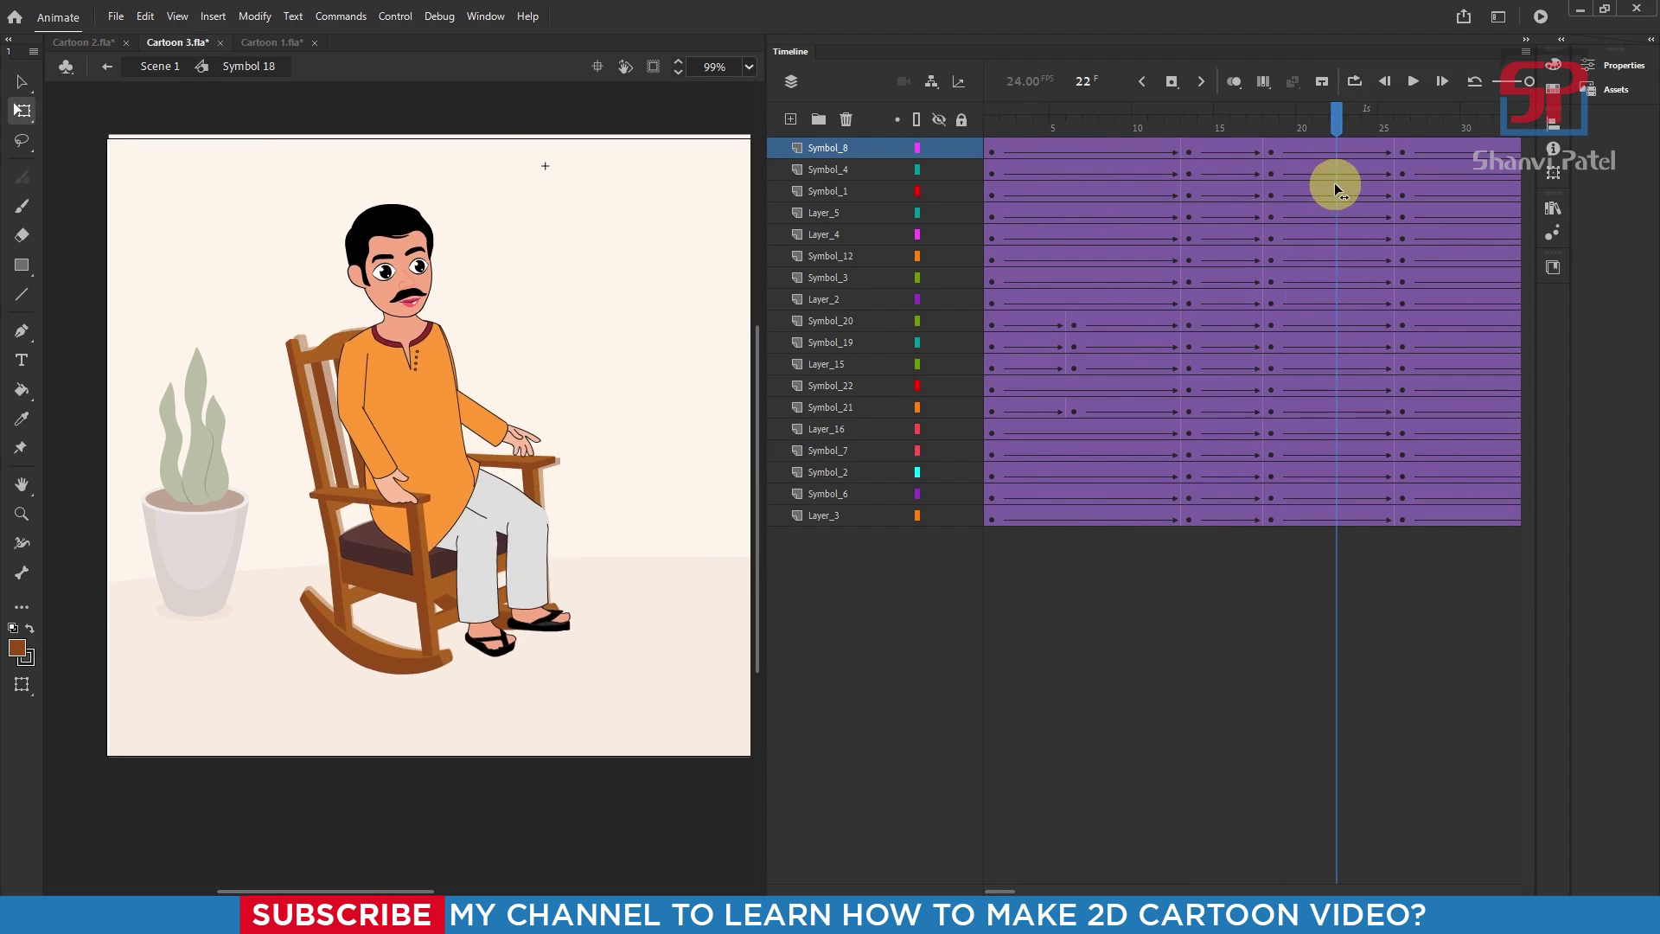
Return to Scene 1 and scrub past frame 64 to inspect how the sitting animation overlaps the static chair.
double_click(611, 260)
click(1270, 107)
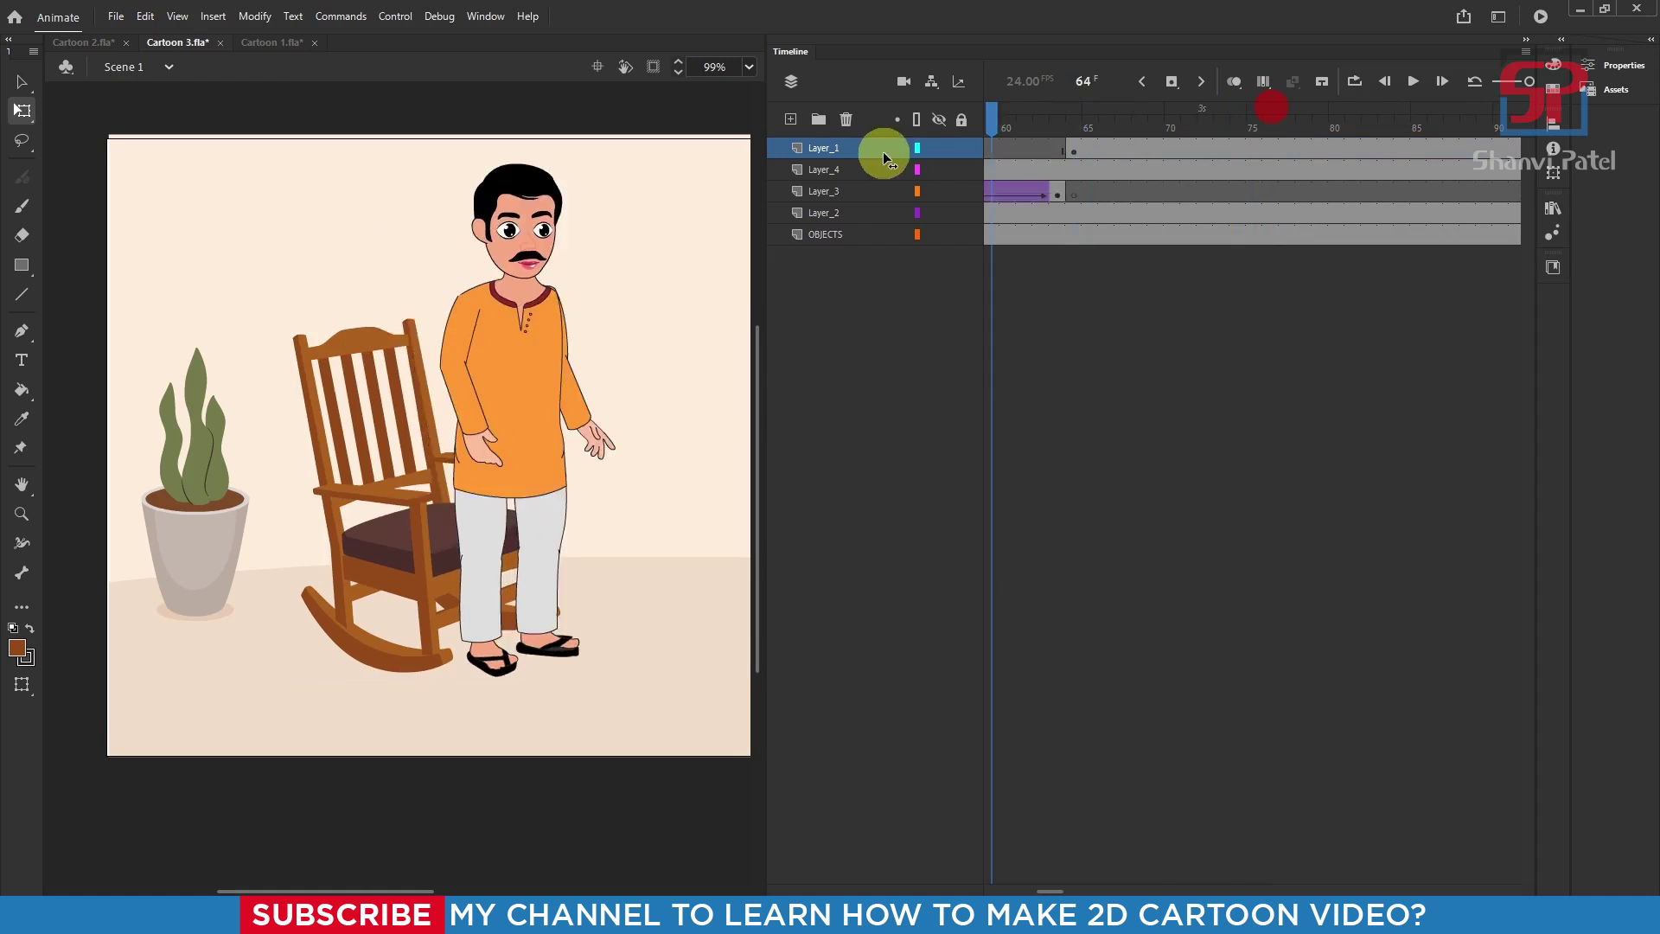
drag(884, 152, 1383, 148)
On the static chair's Layer_2, insert a keyframe at frame 63 and empty the layer from frame 64 onward.
click(418, 330)
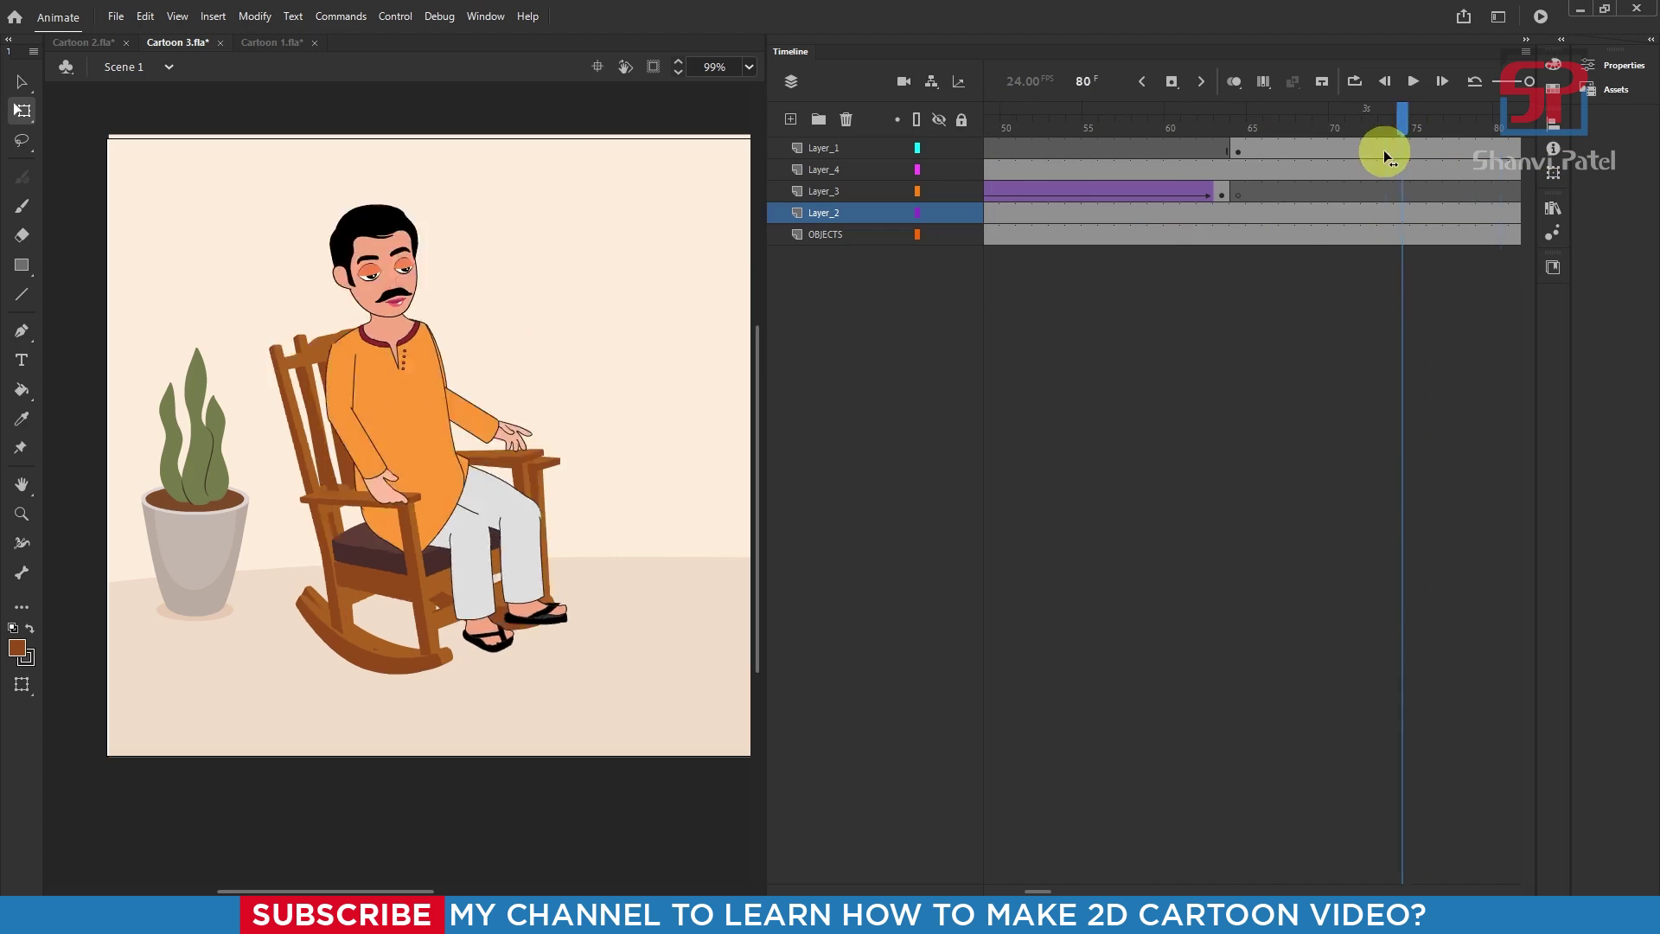
click(1222, 226)
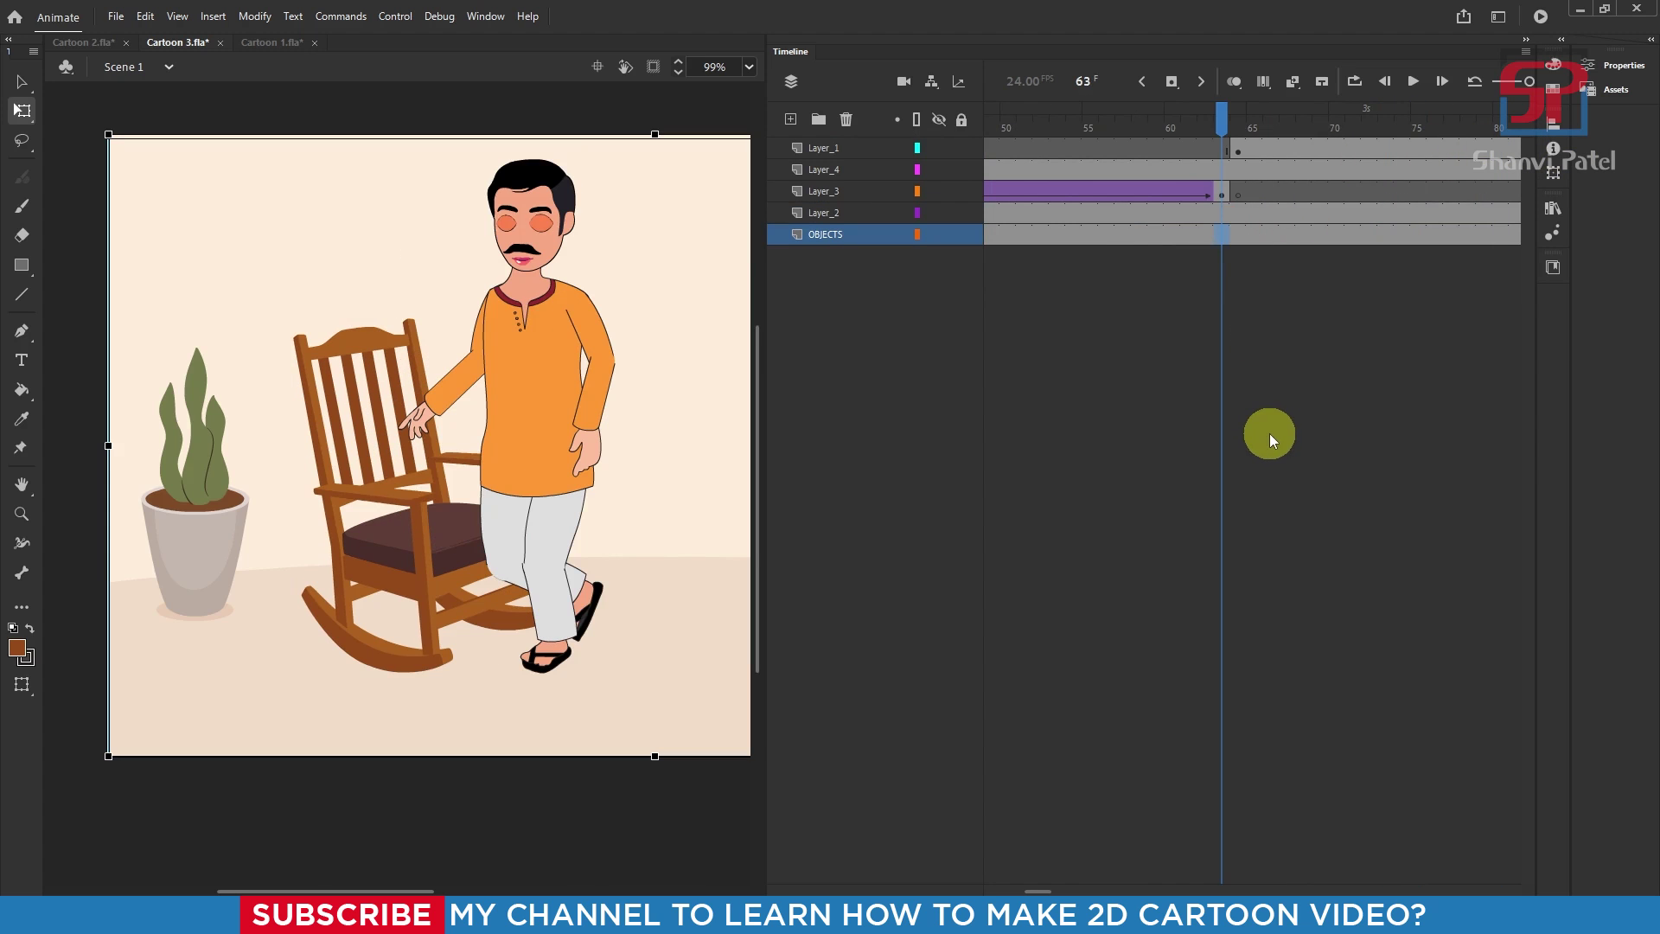
key(F6)
click(1223, 218)
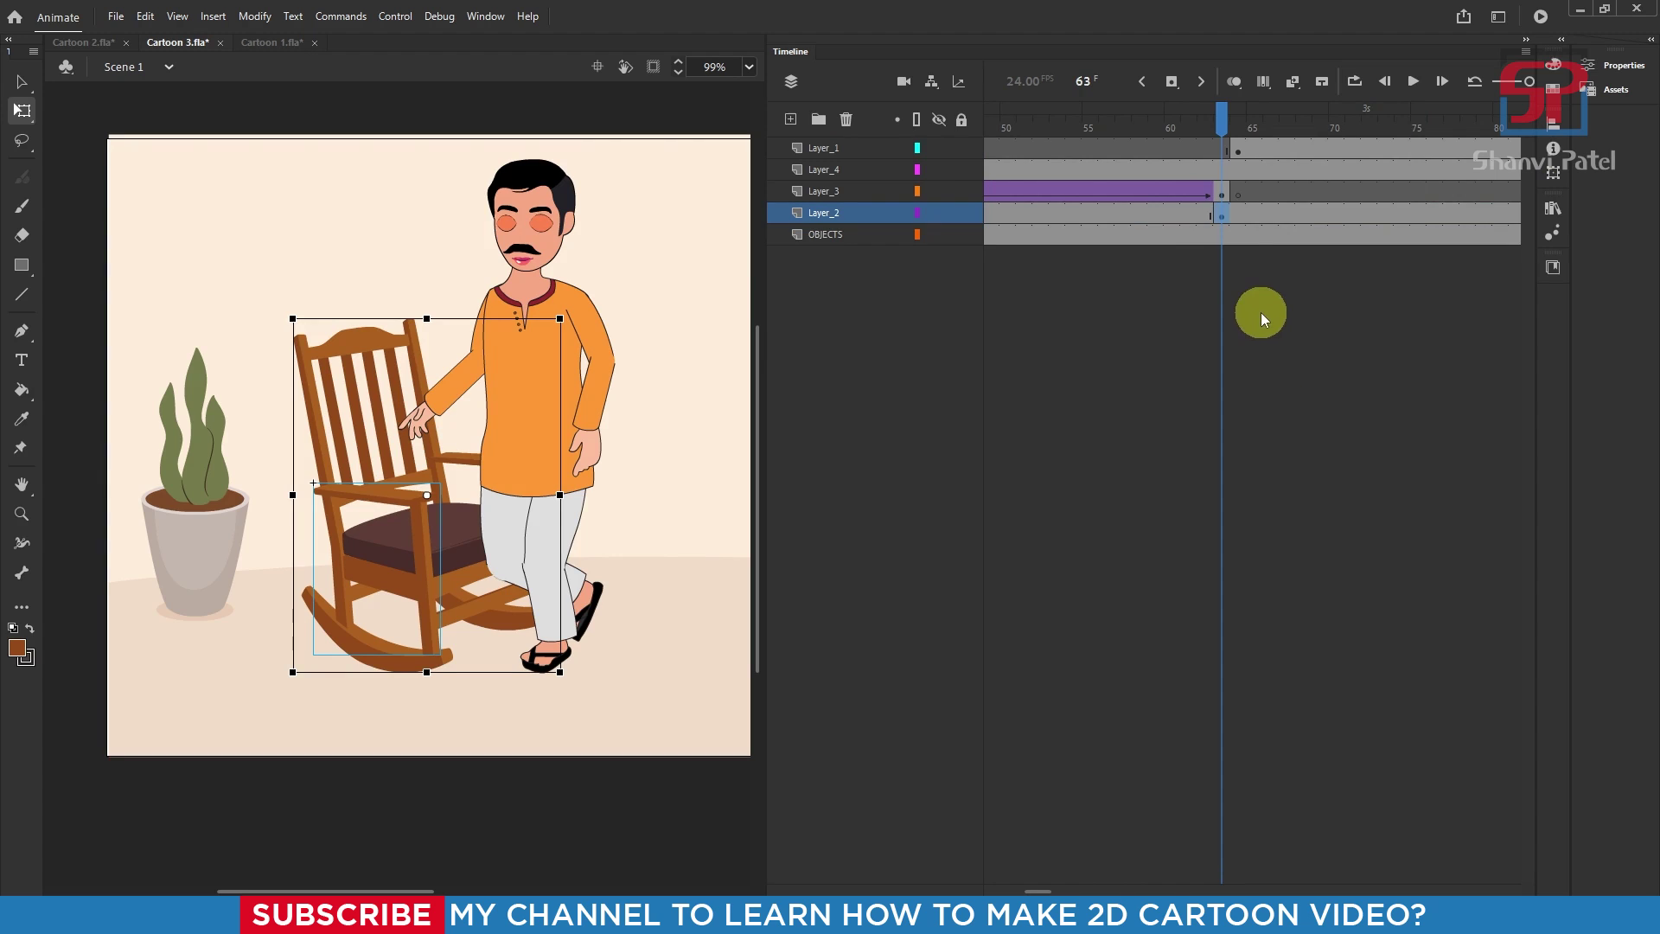
click(1243, 257)
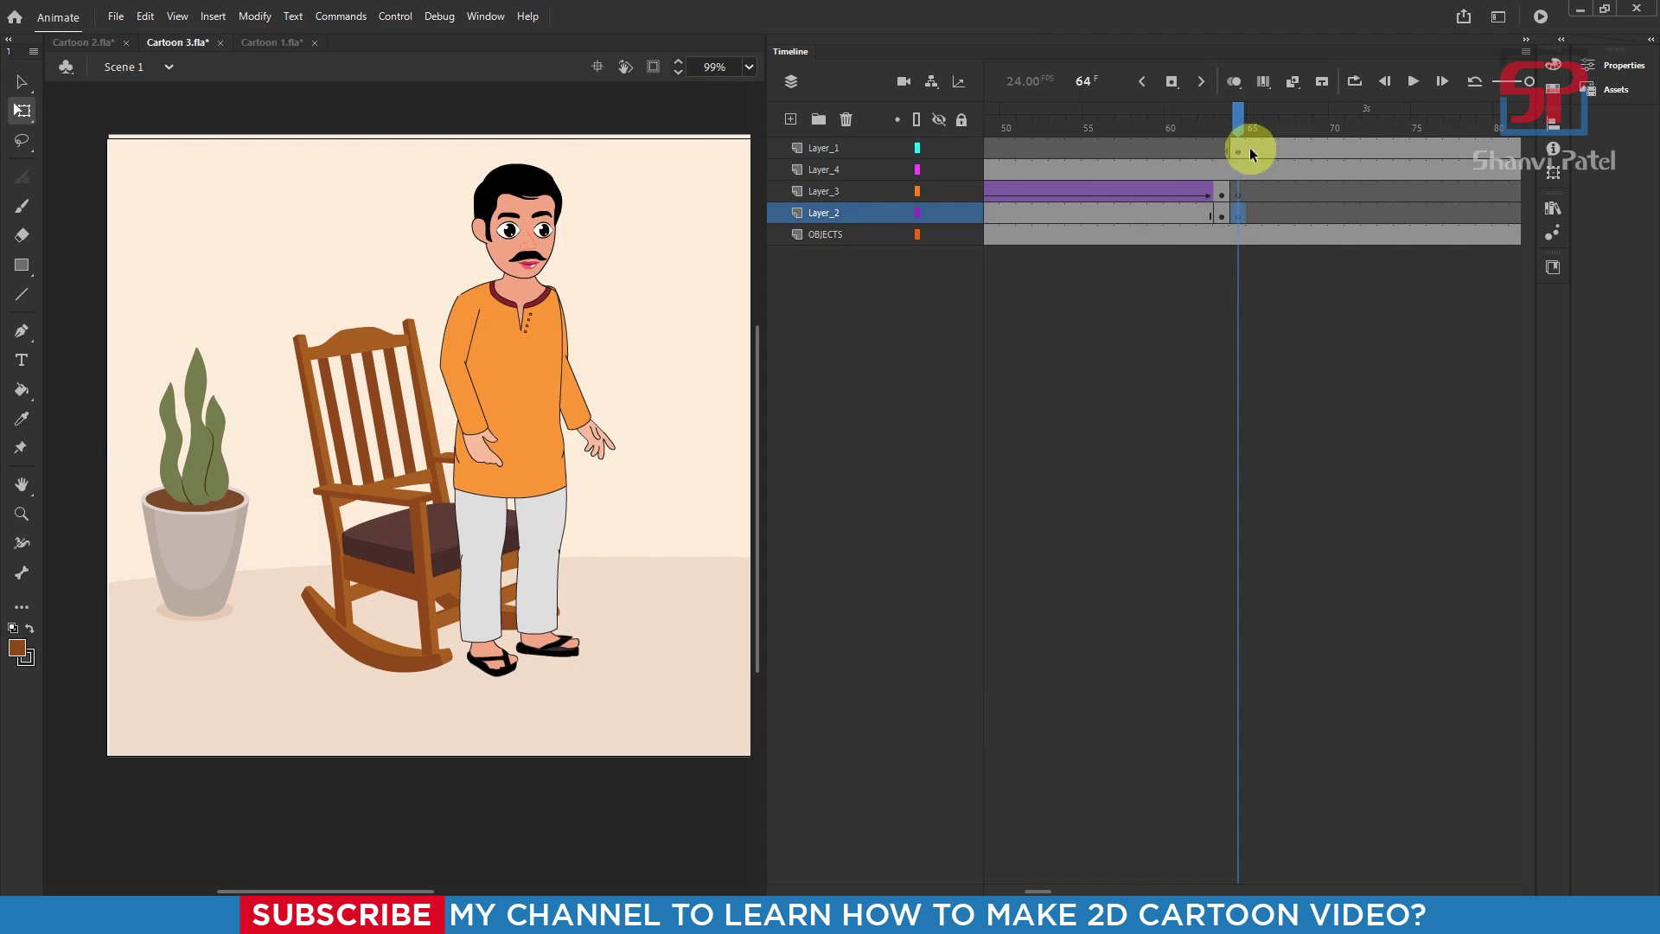
Scrub from frame 64 to 80, test the whole movie, and enlarge the preview to check the complete animation.
drag(1252, 130, 1326, 196)
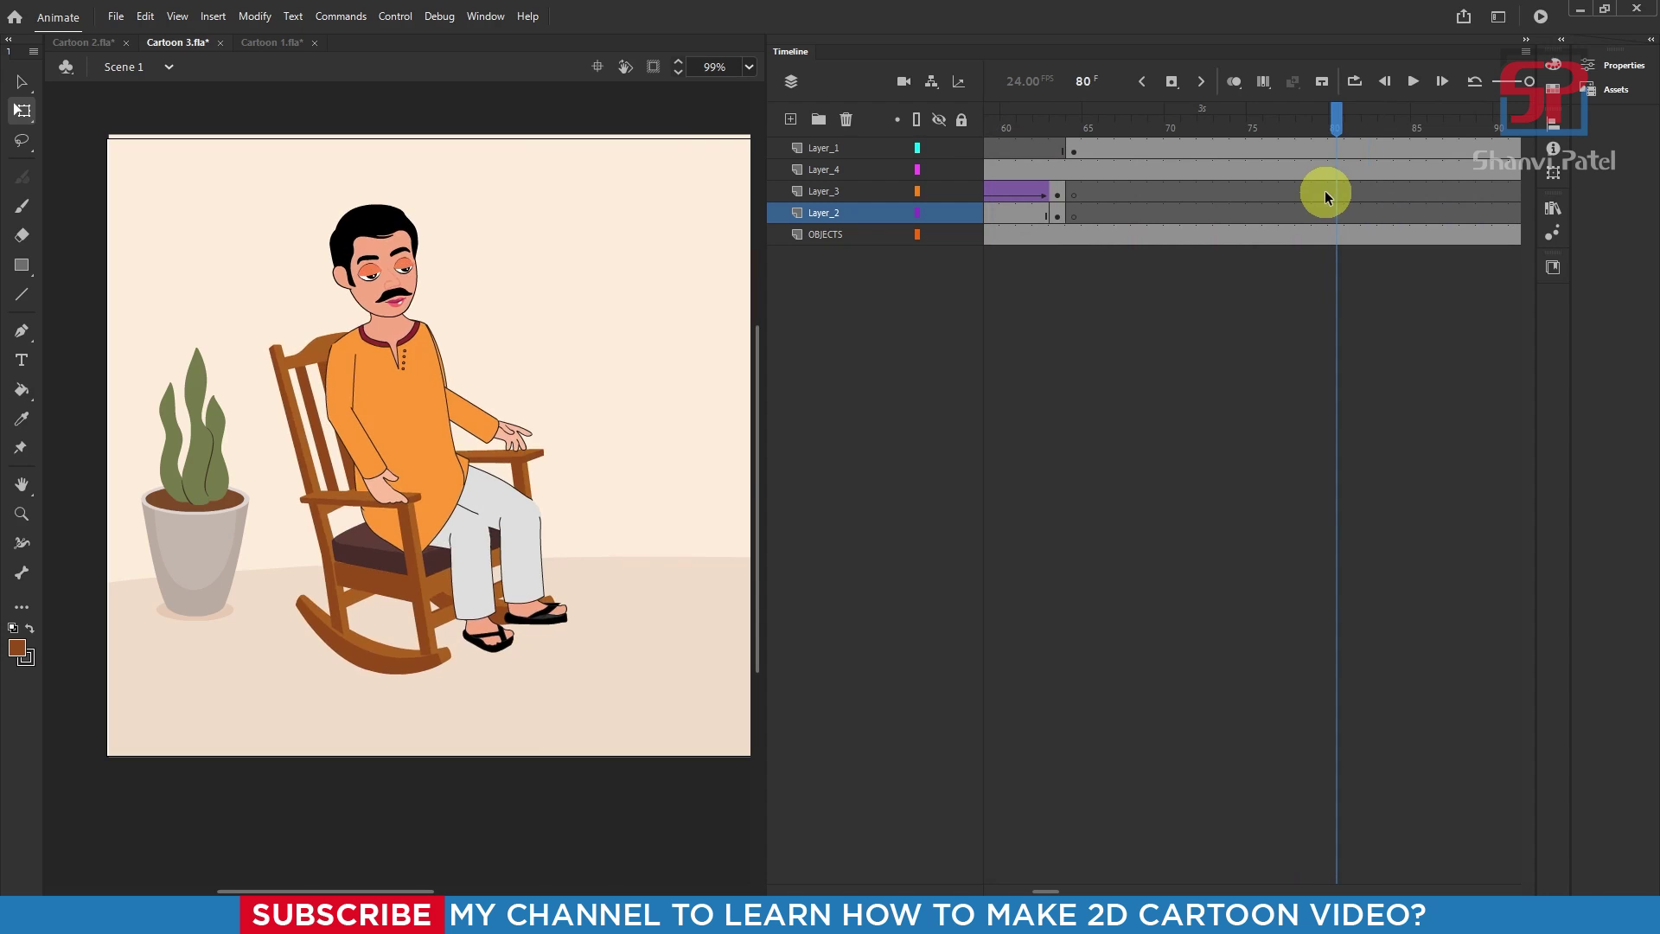
key(ctrl+Return)
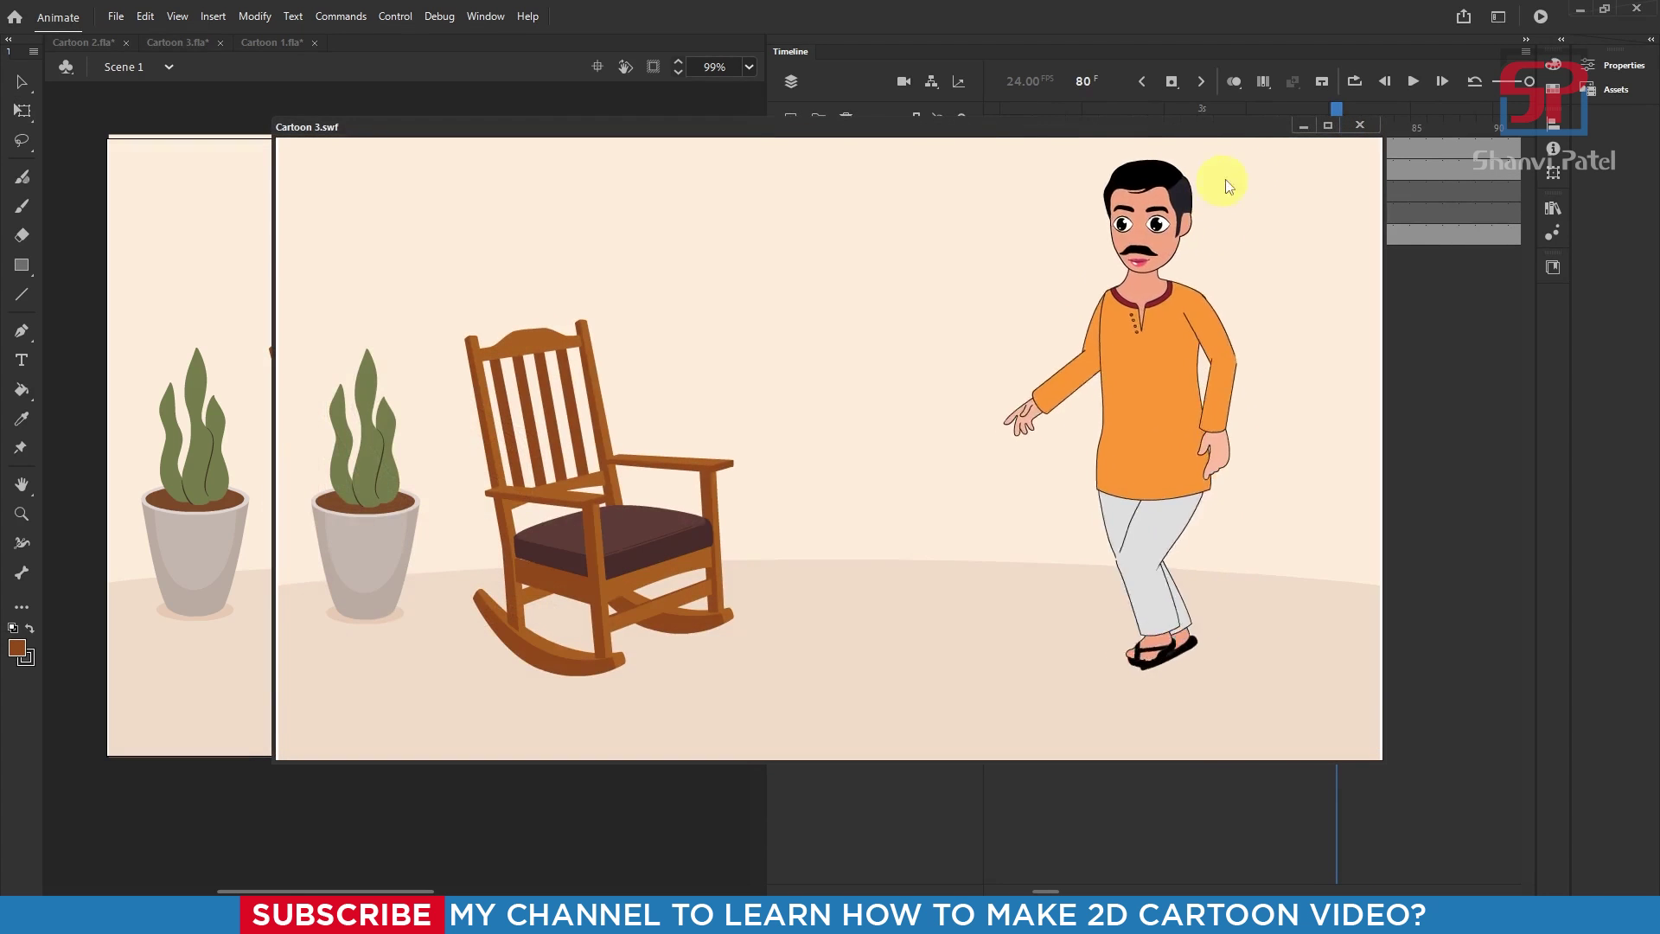
click(1328, 131)
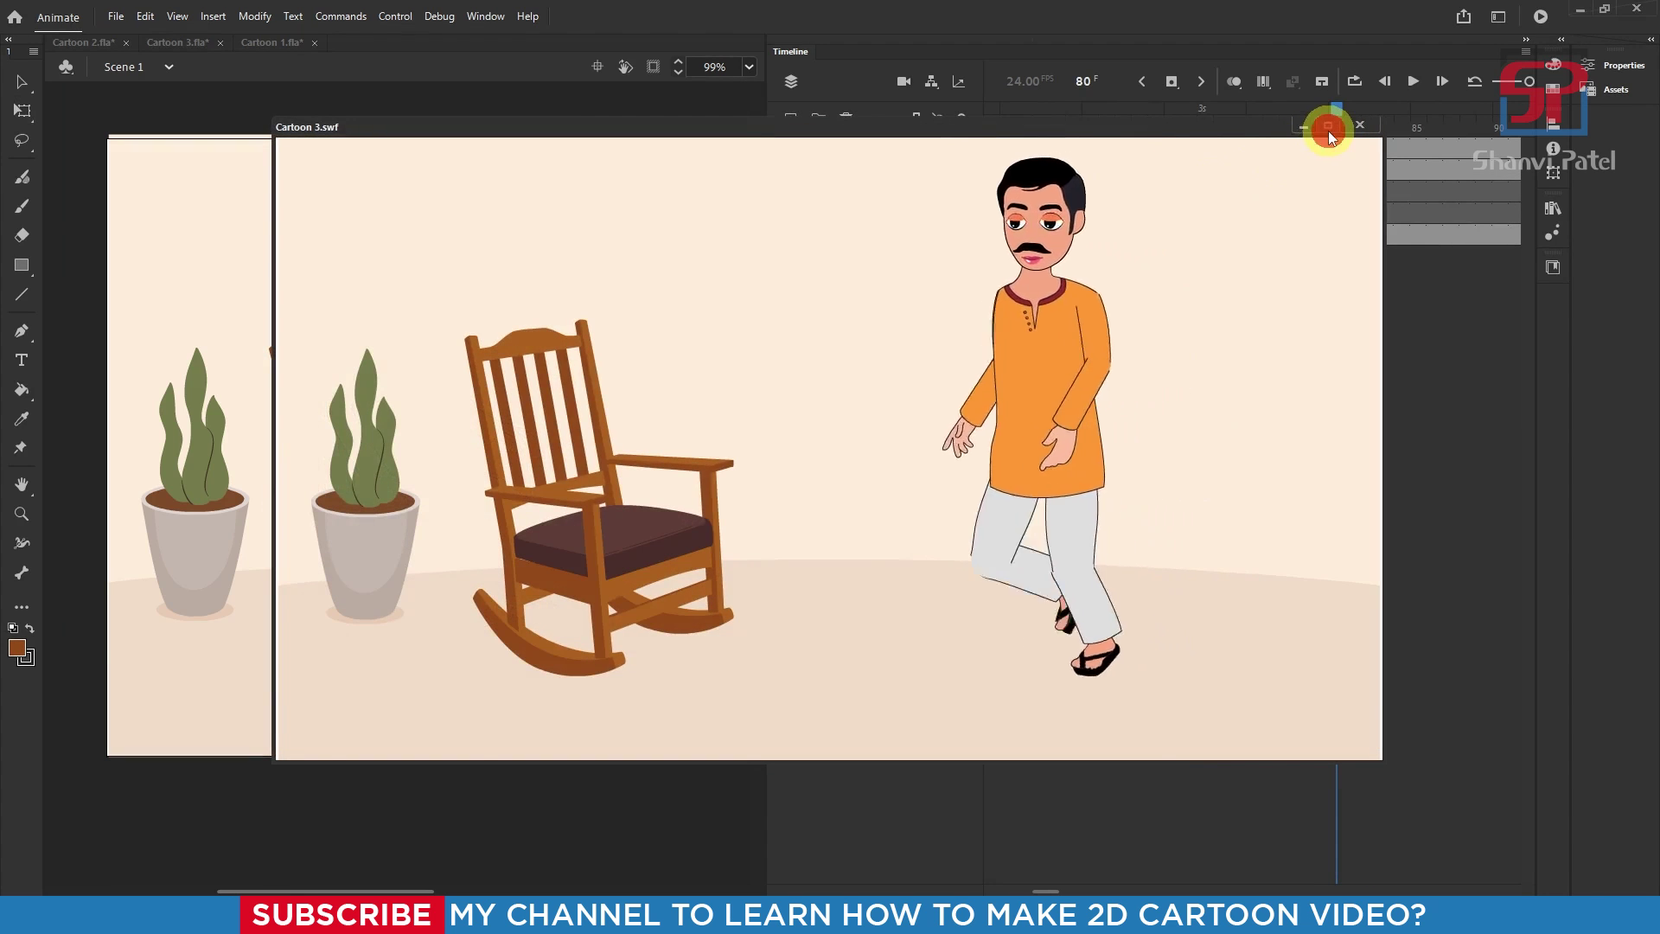